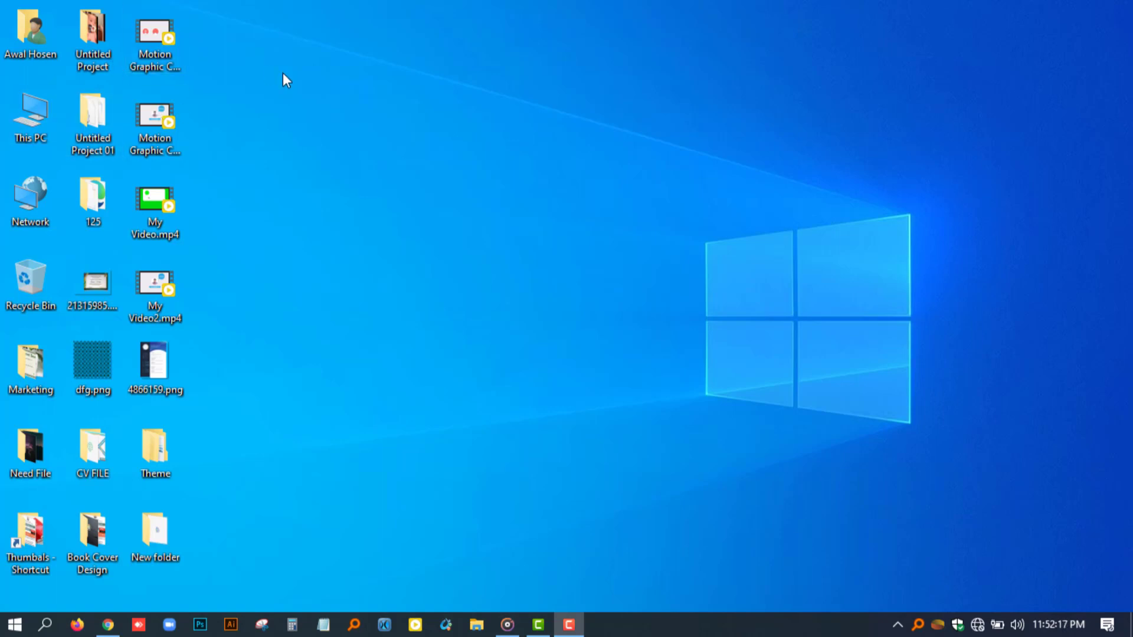
Hide all the desktop icons.
right_click(444, 106)
mouse_move(466, 115)
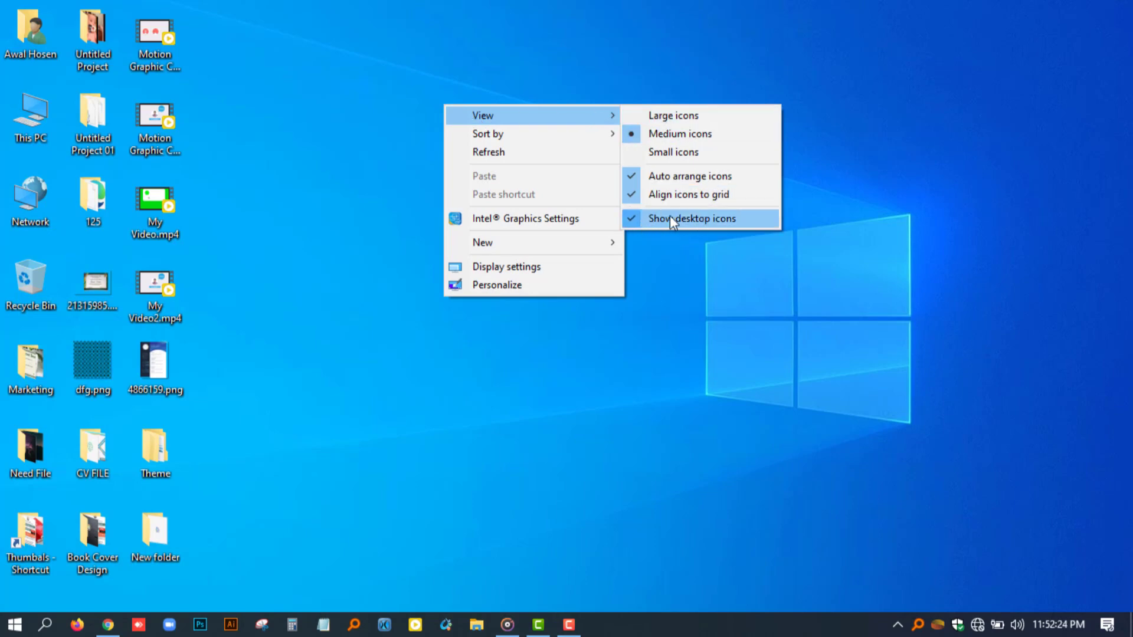
click(631, 221)
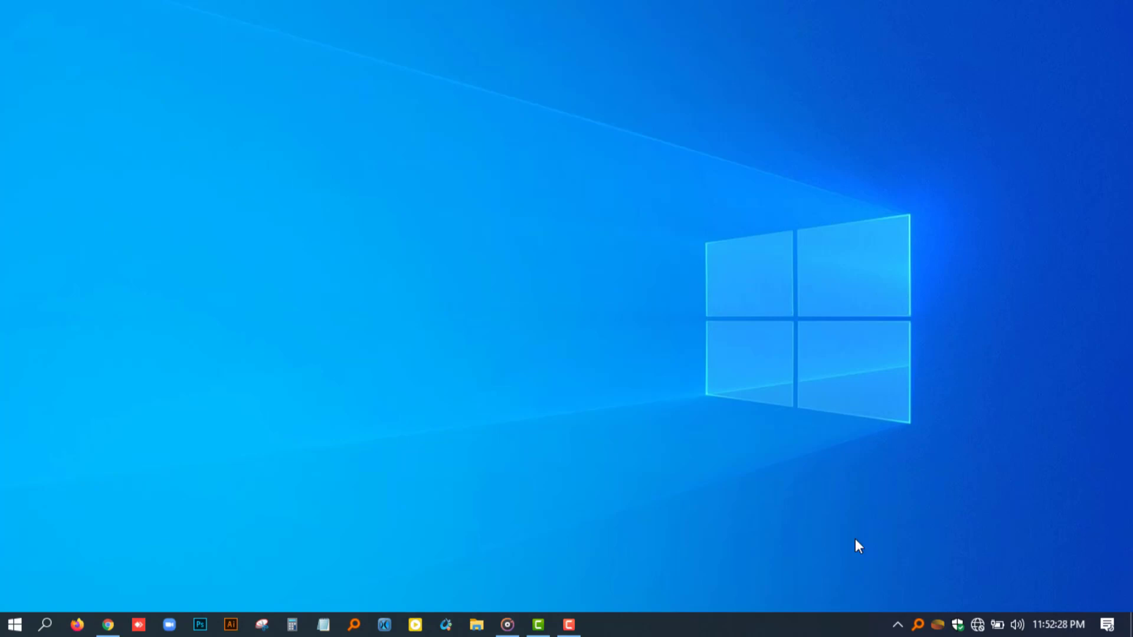
Turn on automatic hiding of the taskbar in desktop mode and close the settings.
right_click(817, 625)
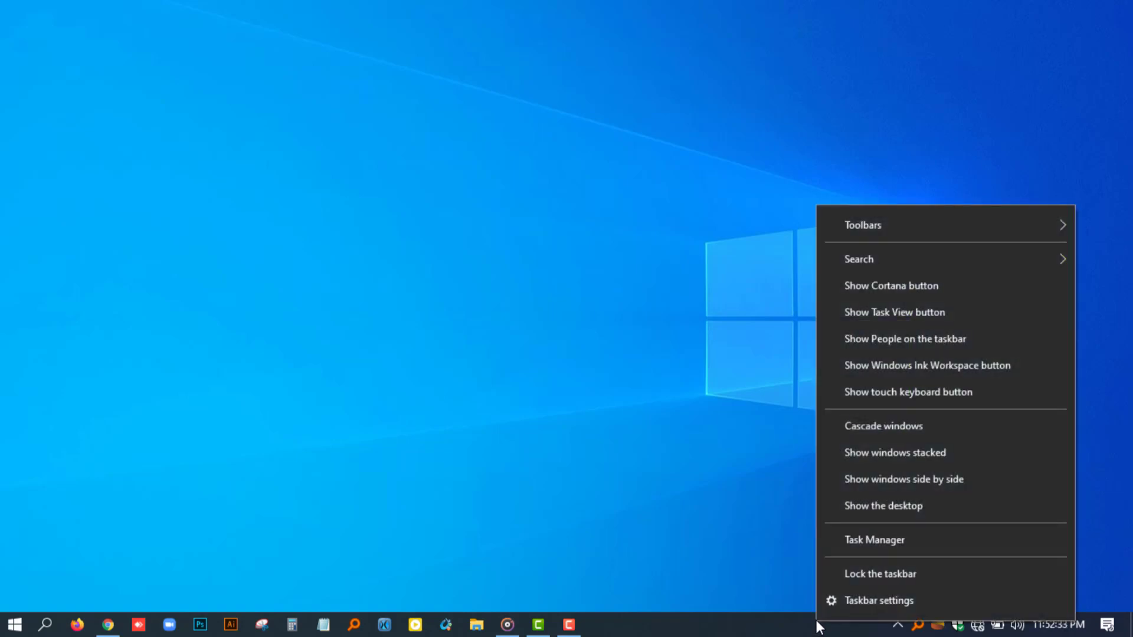
click(902, 603)
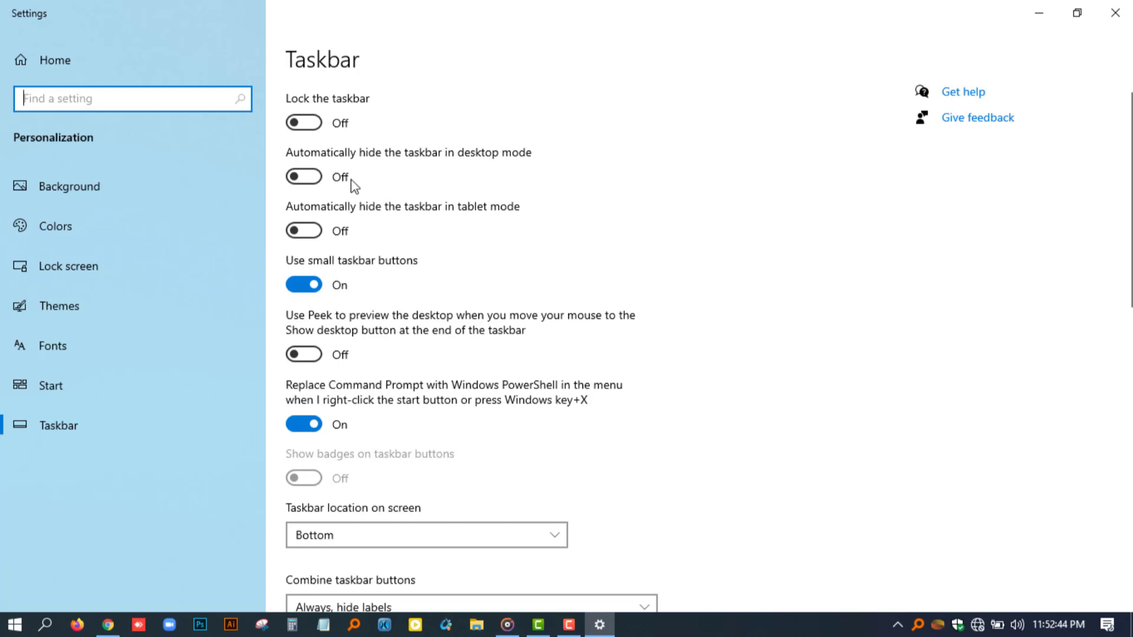
click(321, 178)
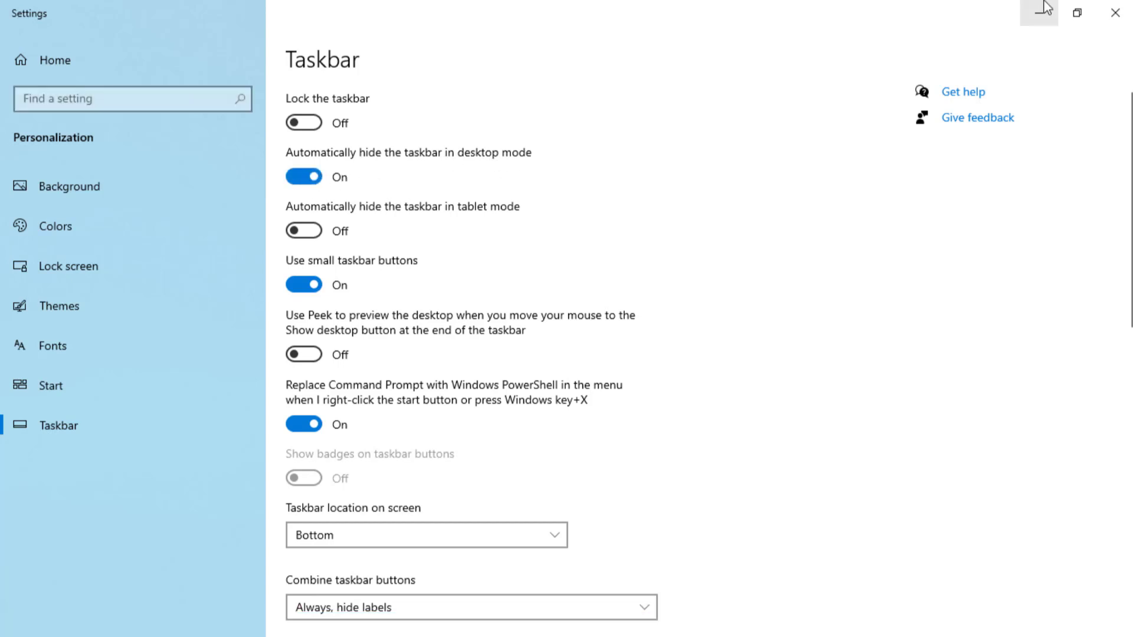
click(1117, 11)
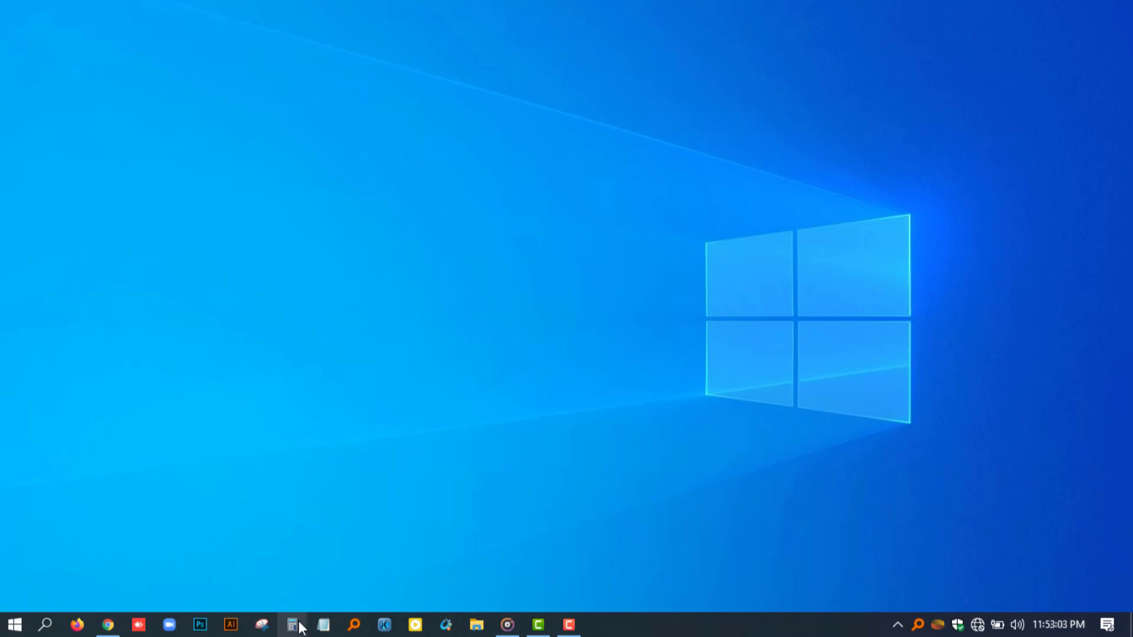
Browse in a maximized File Explorer window to the folder named New folder on the Desktop.
click(476, 625)
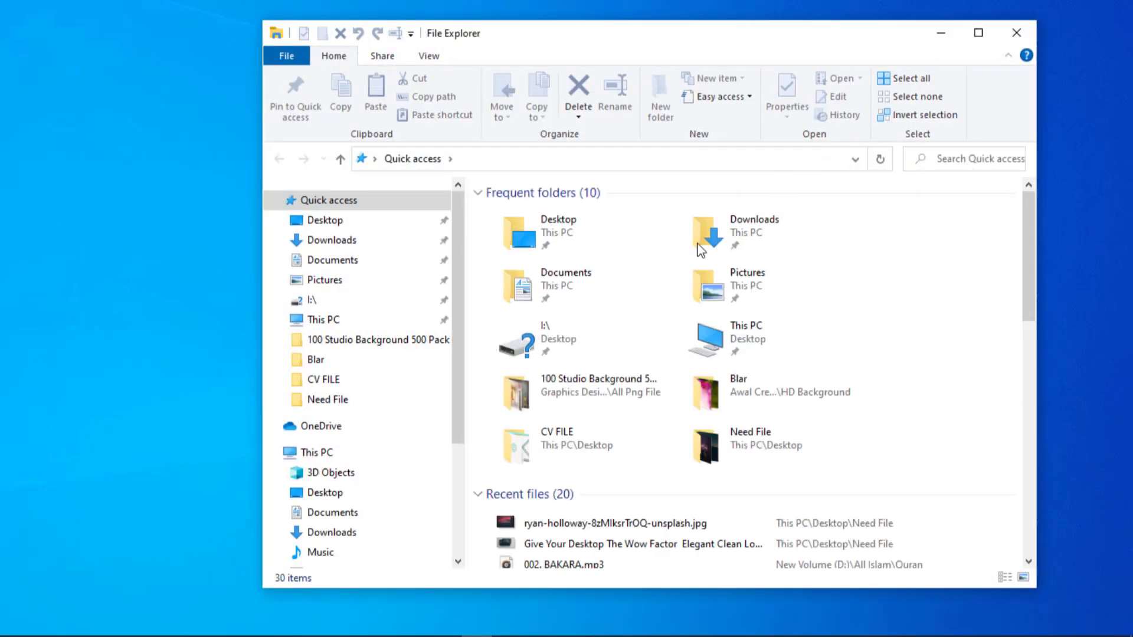
click(978, 32)
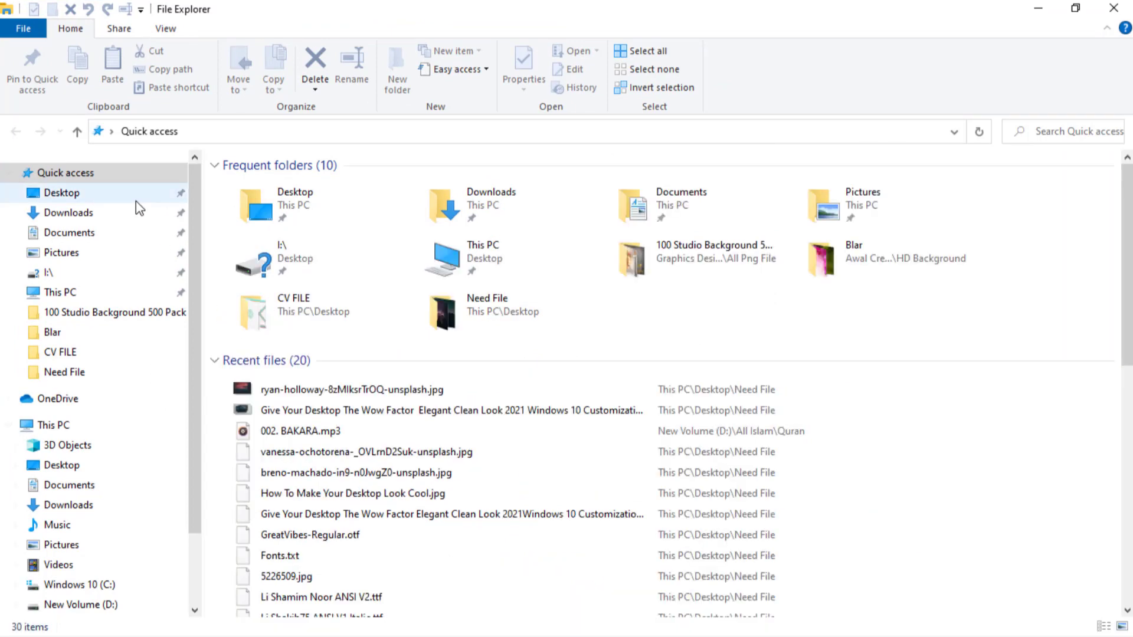
click(59, 195)
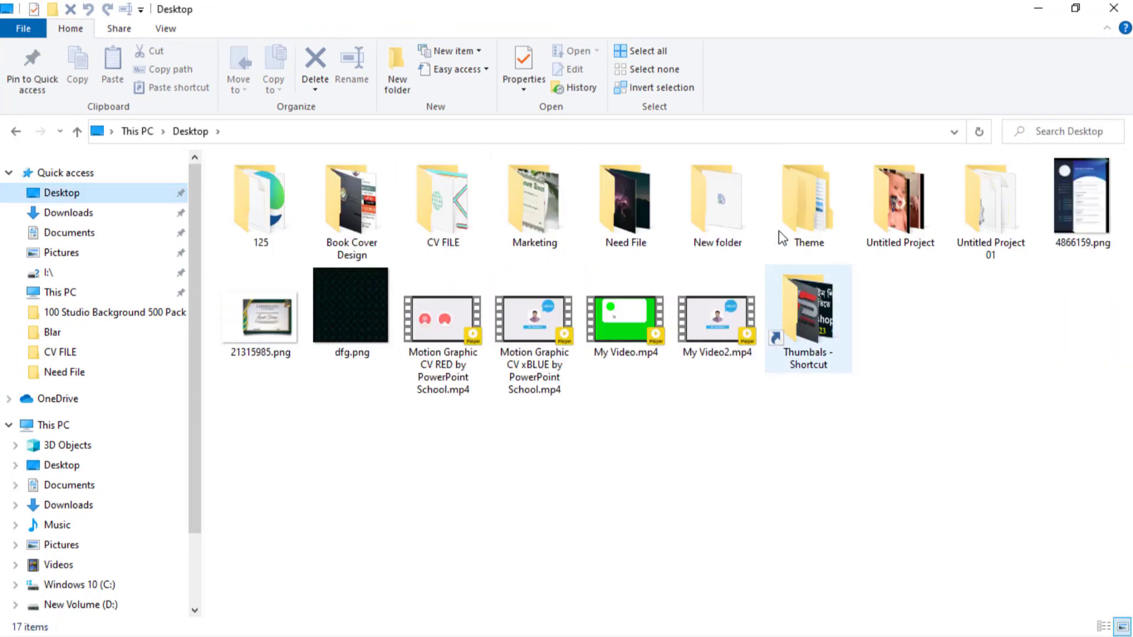
double_click(720, 202)
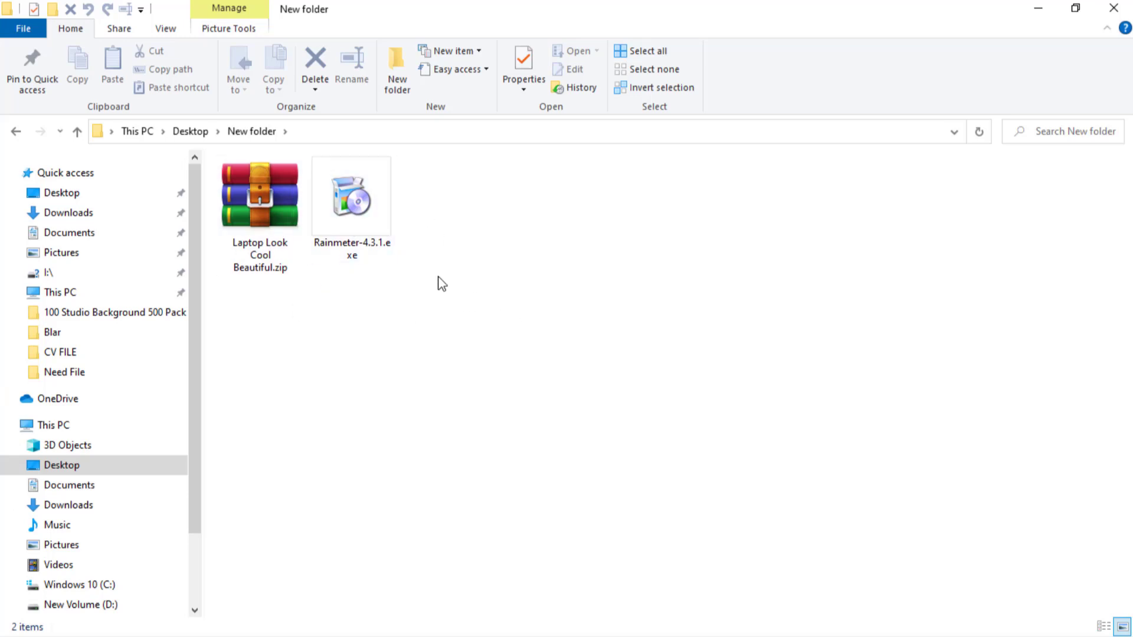
Run Rainmeter-4.3.1.exe as administrator and accept English as the installer language.
click(342, 194)
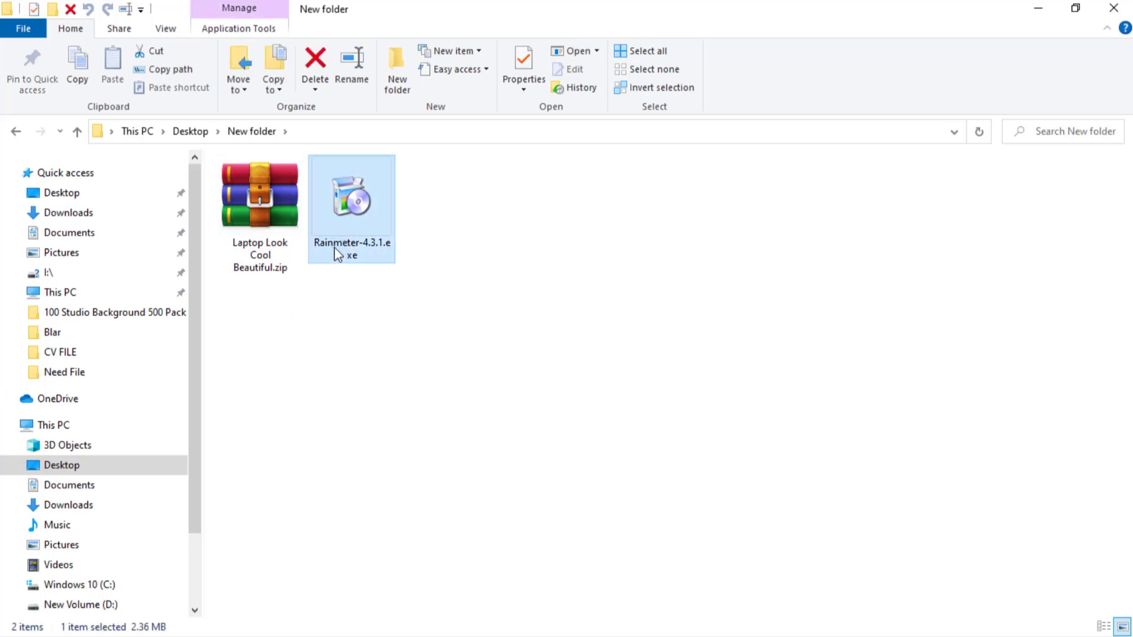
right_click(340, 206)
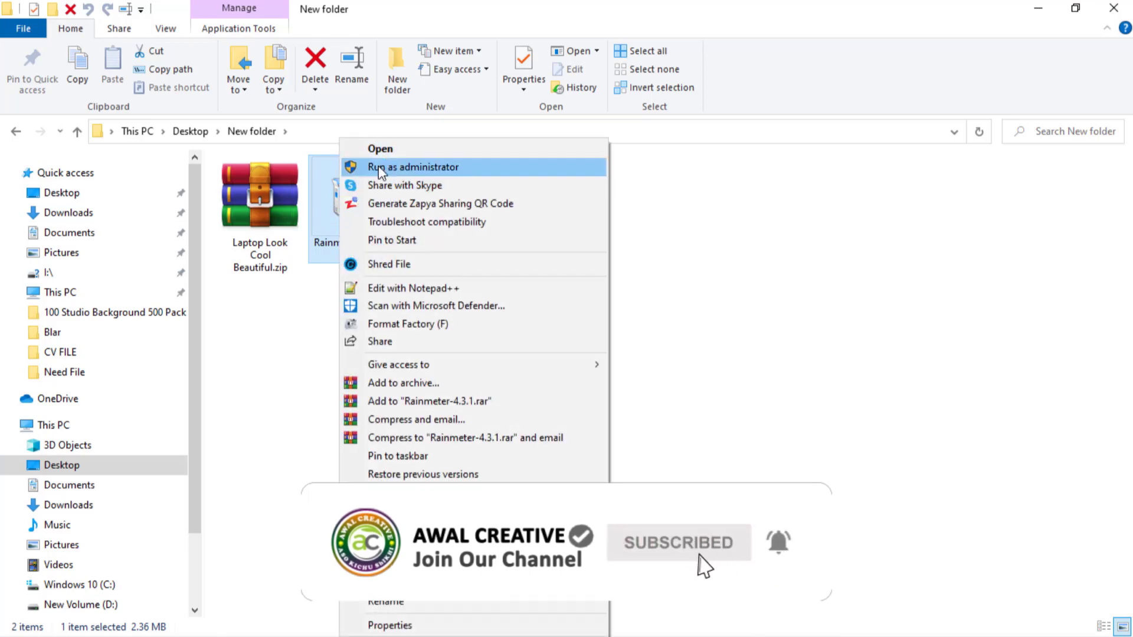
click(453, 168)
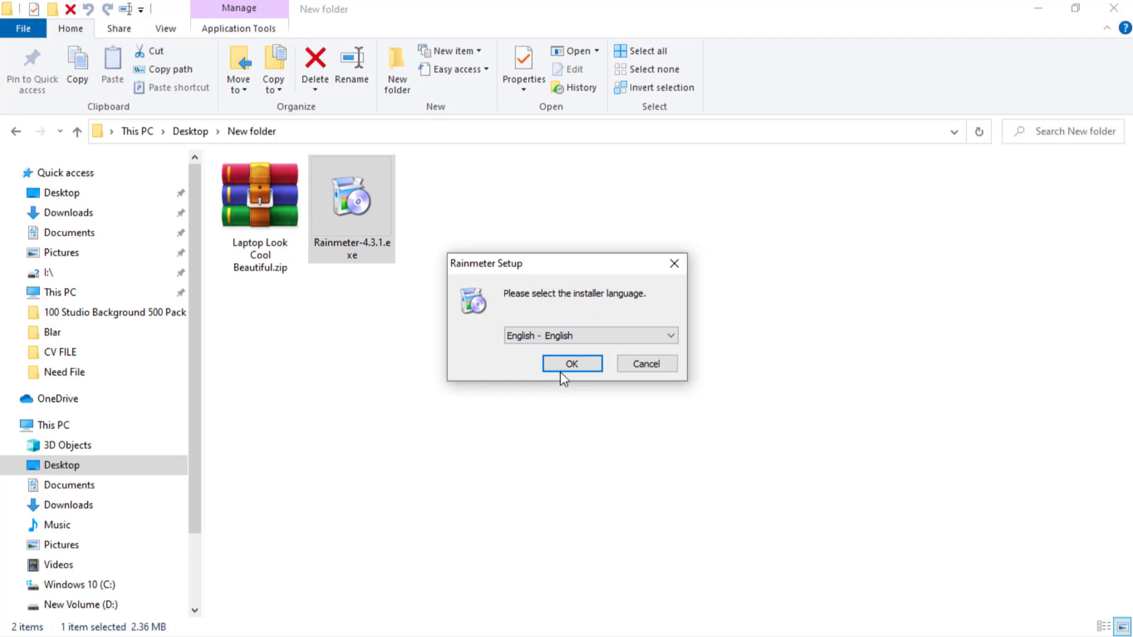
click(565, 364)
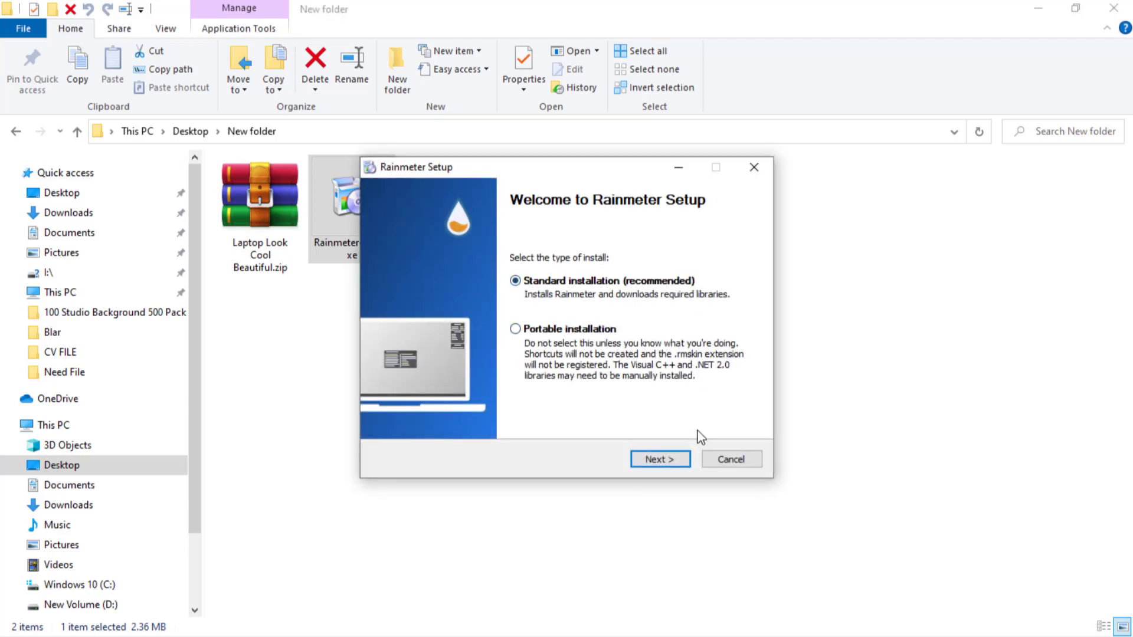
Complete the standard Rainmeter installation in C:\Program Files\Rainmeter, with the 64-bit version, launch on startup and Run Rainmeter enabled.
click(664, 460)
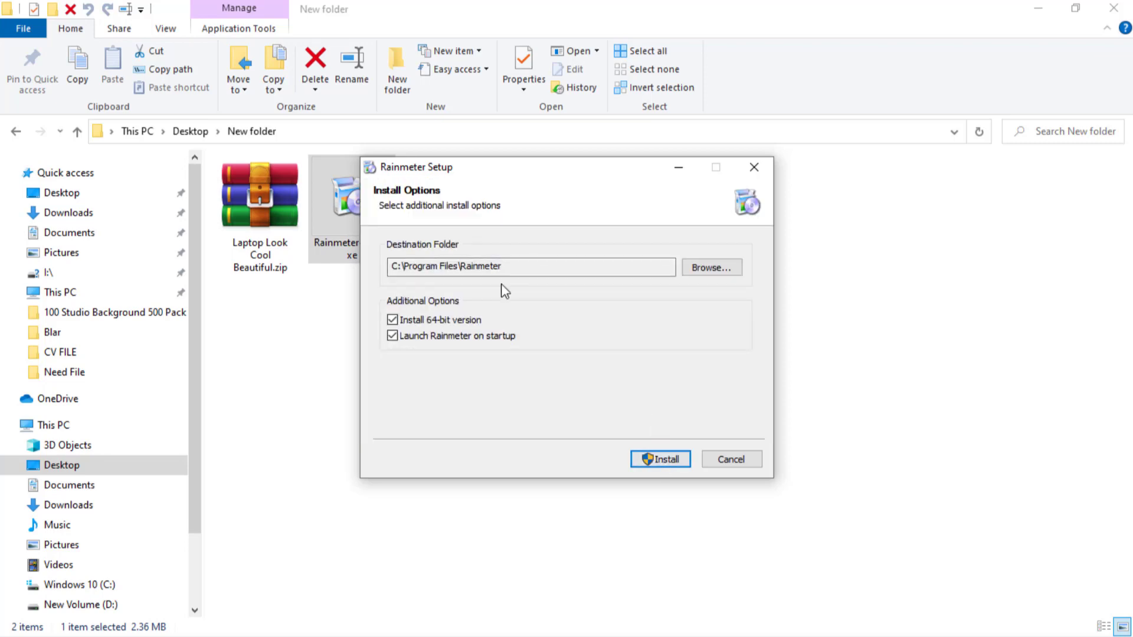
click(670, 466)
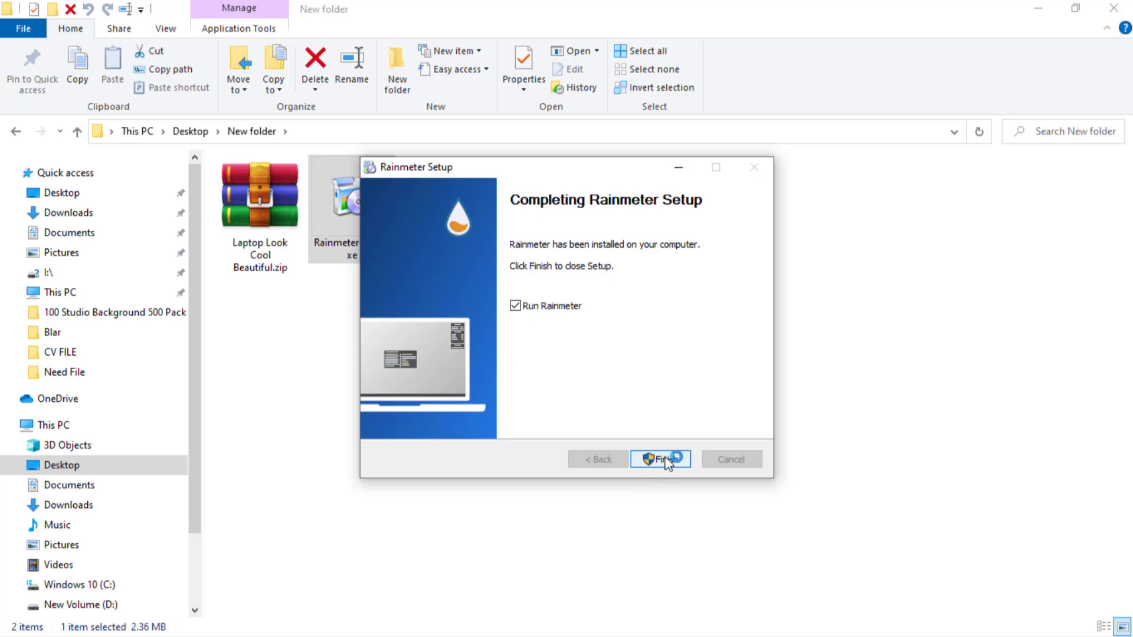
click(667, 460)
Dismiss the startup-item alert and unload the default illustro Welcome, Disk, System and clock skins from the desktop.
click(1041, 9)
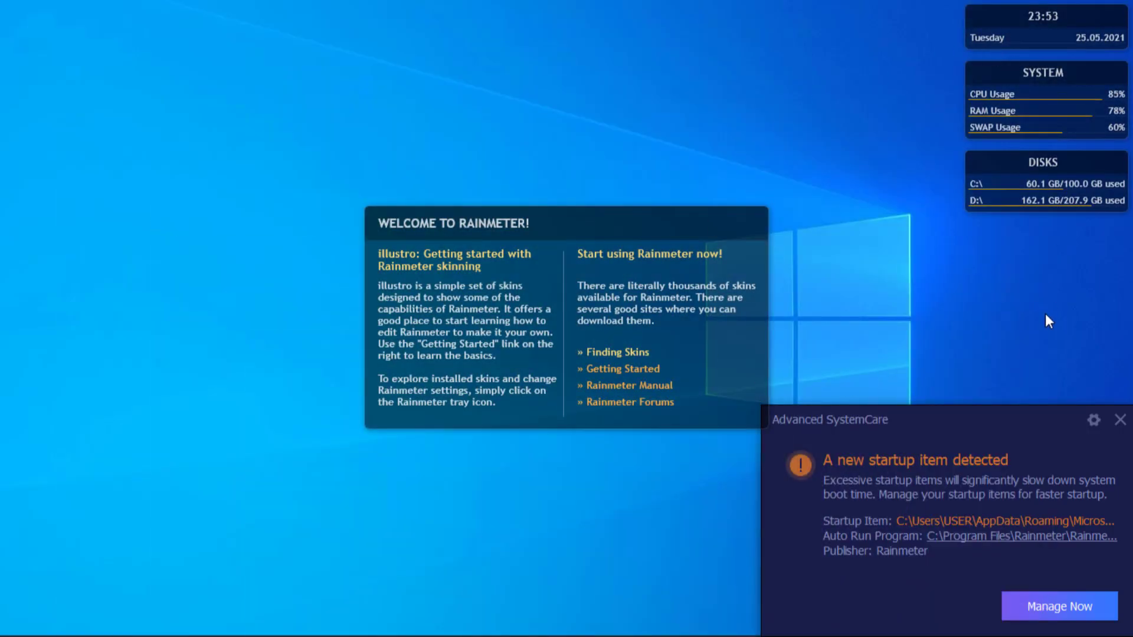
click(1119, 419)
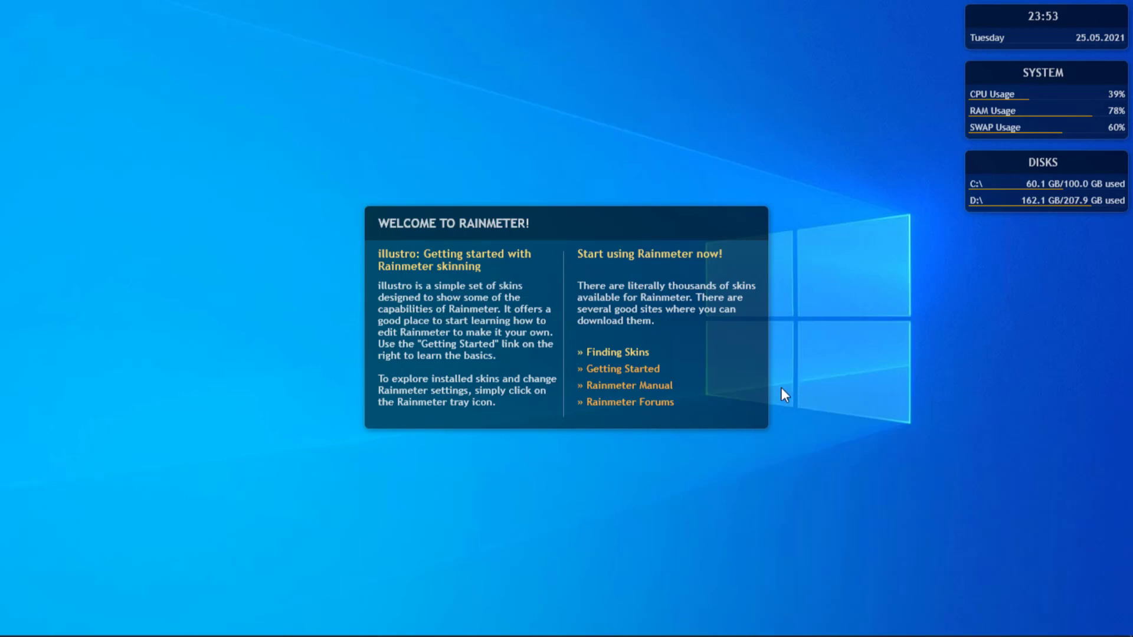
right_click(735, 379)
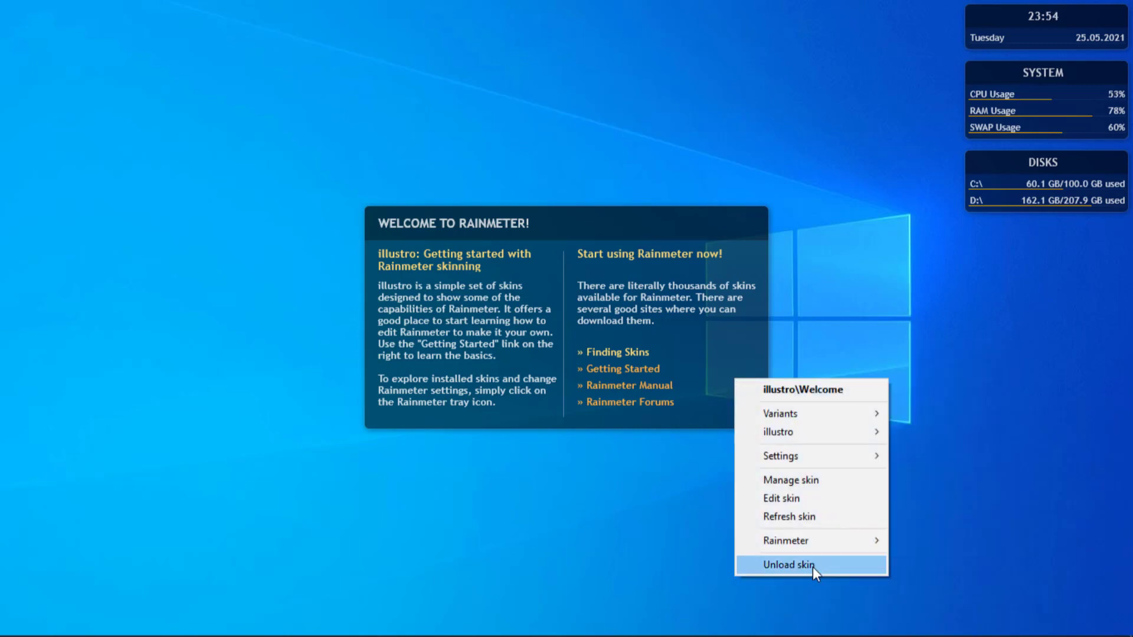
click(778, 568)
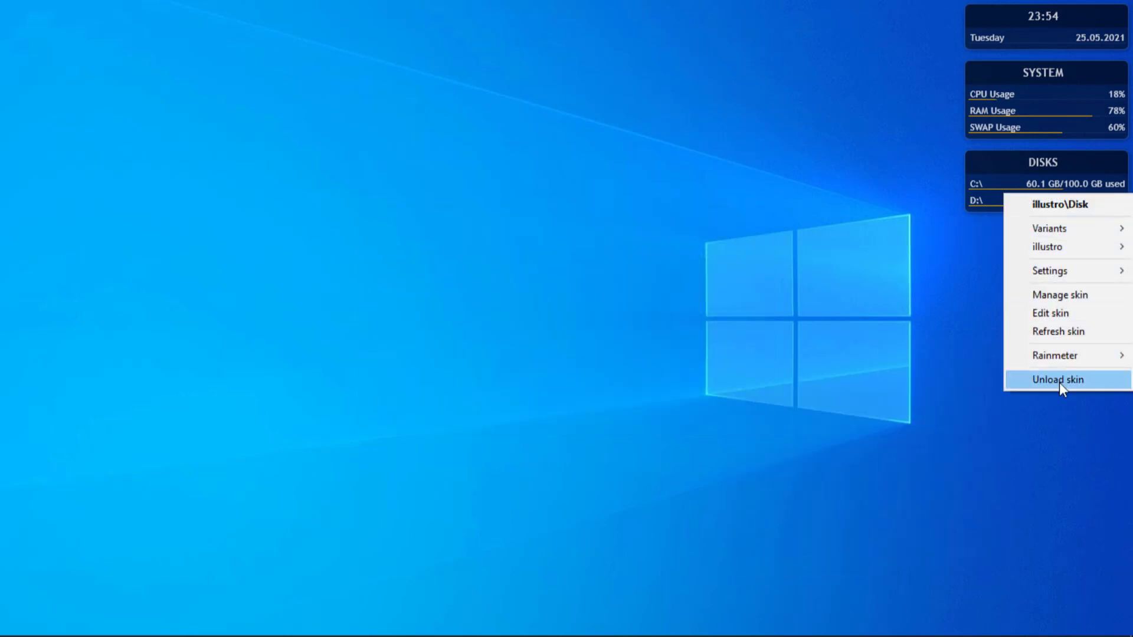
click(1062, 380)
right_click(1053, 122)
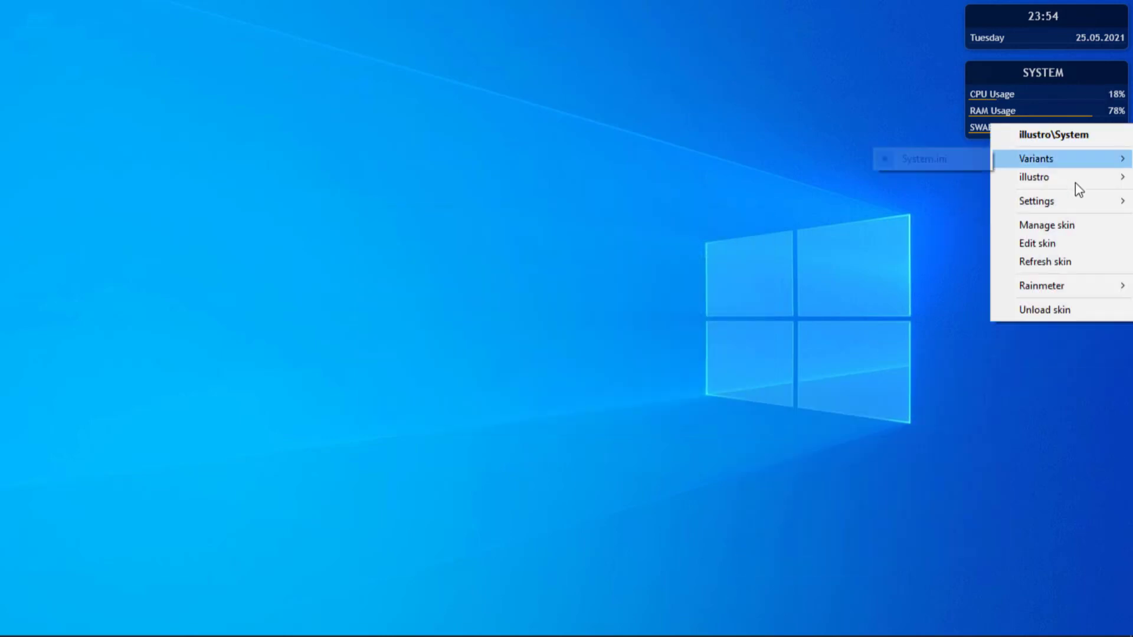
click(1075, 310)
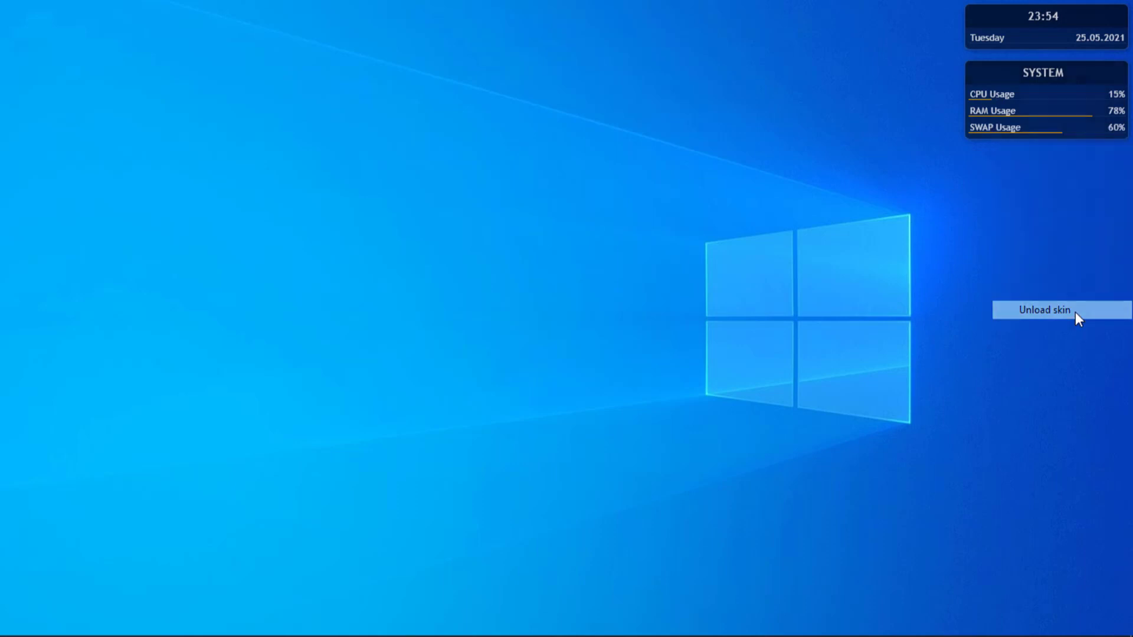
right_click(1045, 33)
click(1072, 220)
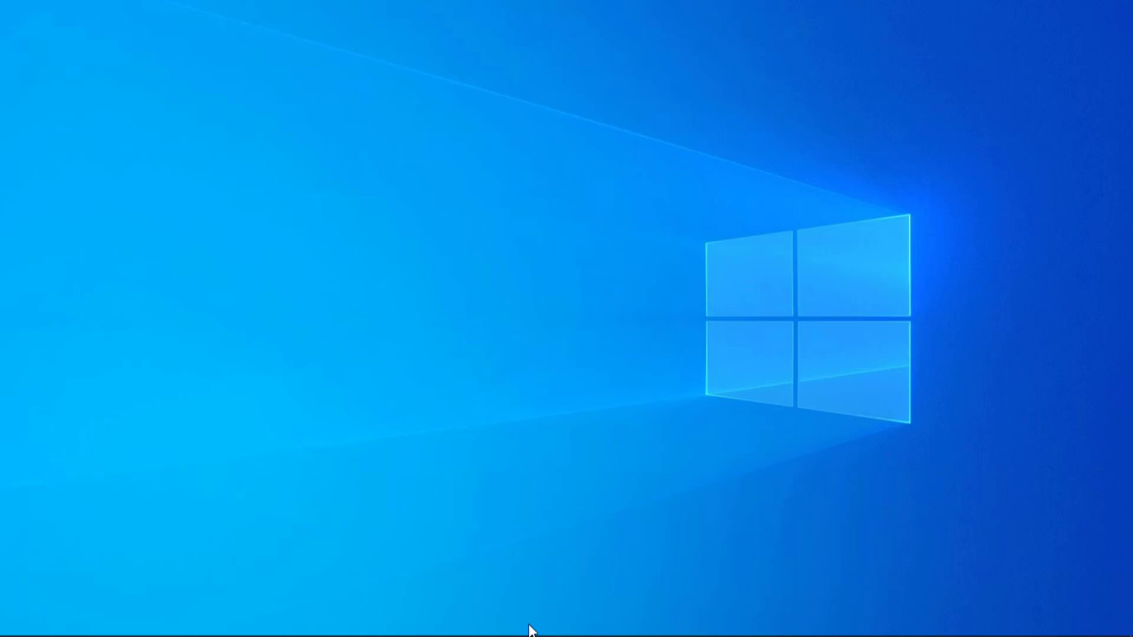
Start extracting Laptop Look Cool Beautiful.zip directly into its current folder.
mouse_move(529, 631)
click(474, 625)
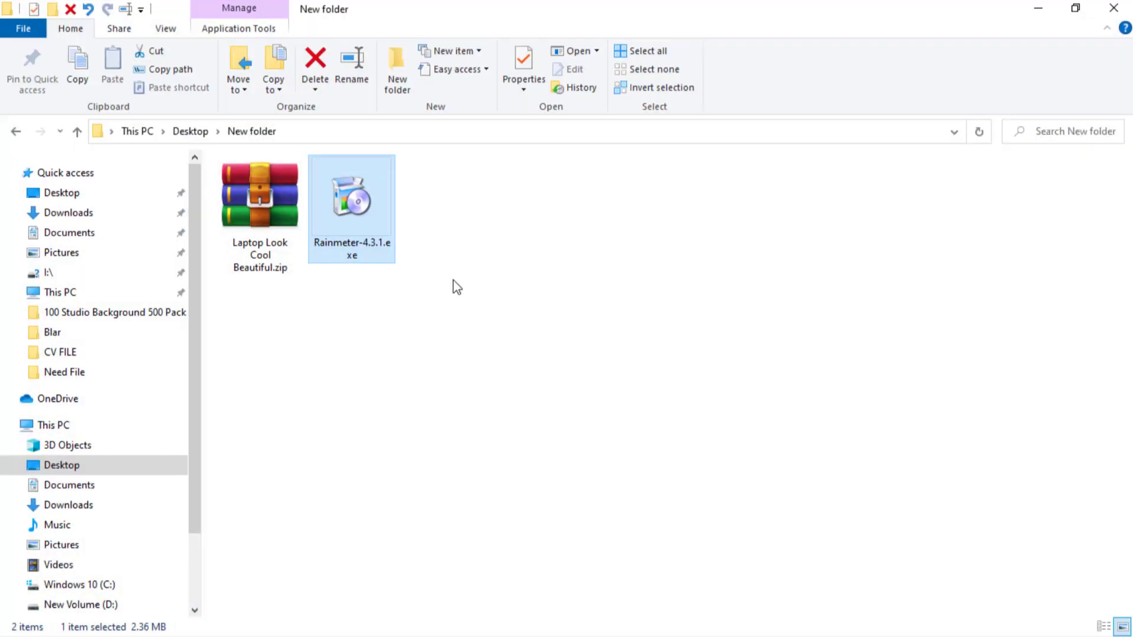
click(266, 197)
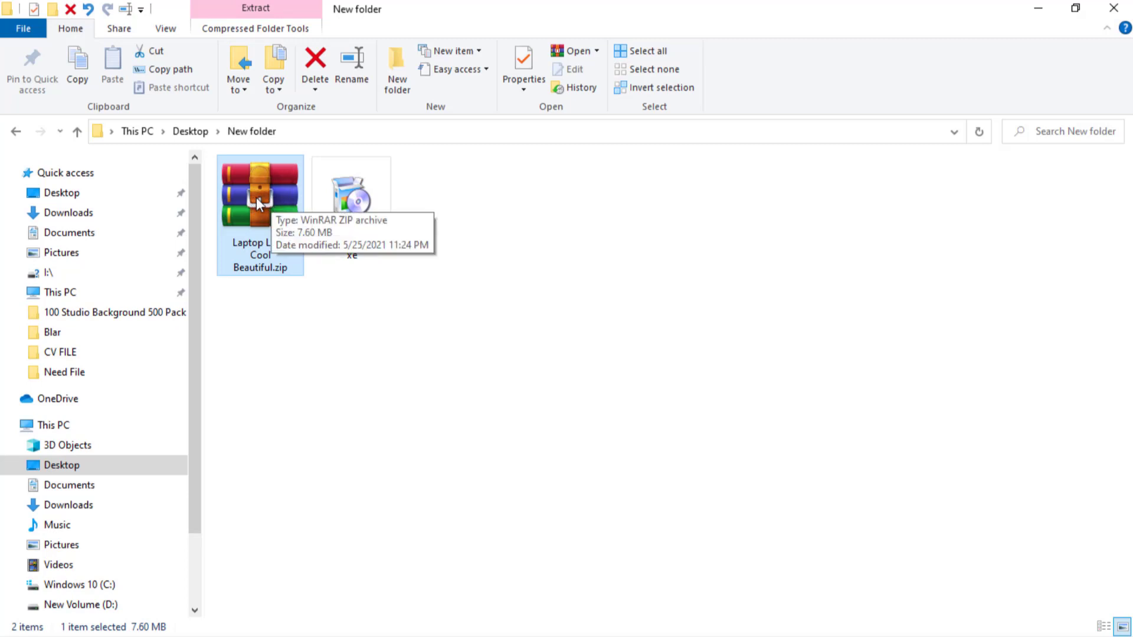
right_click(256, 191)
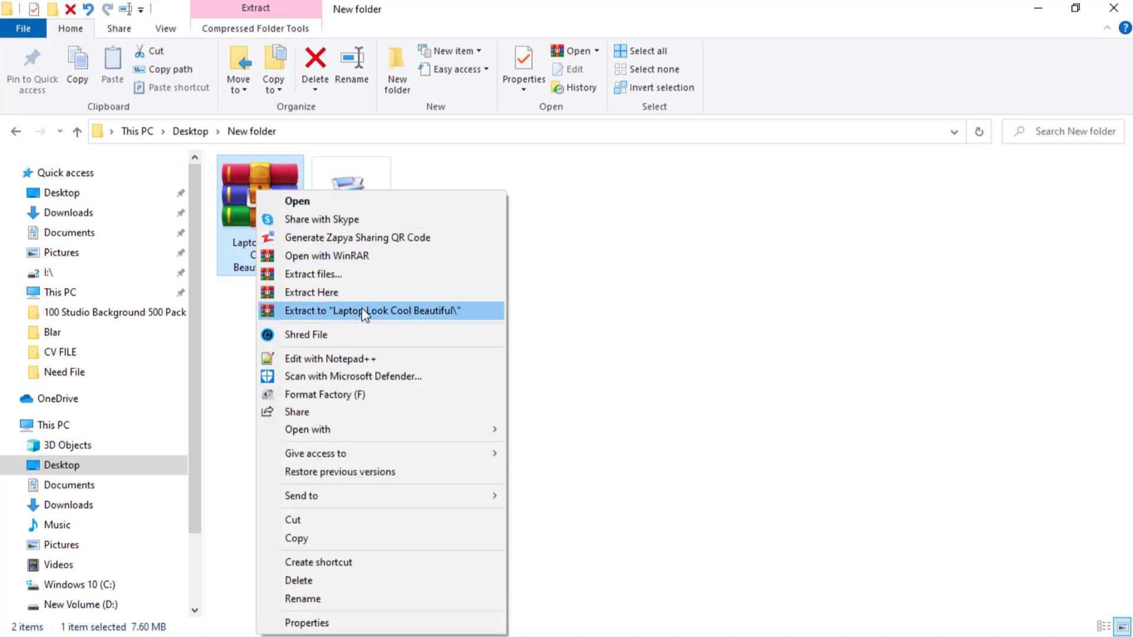
click(310, 295)
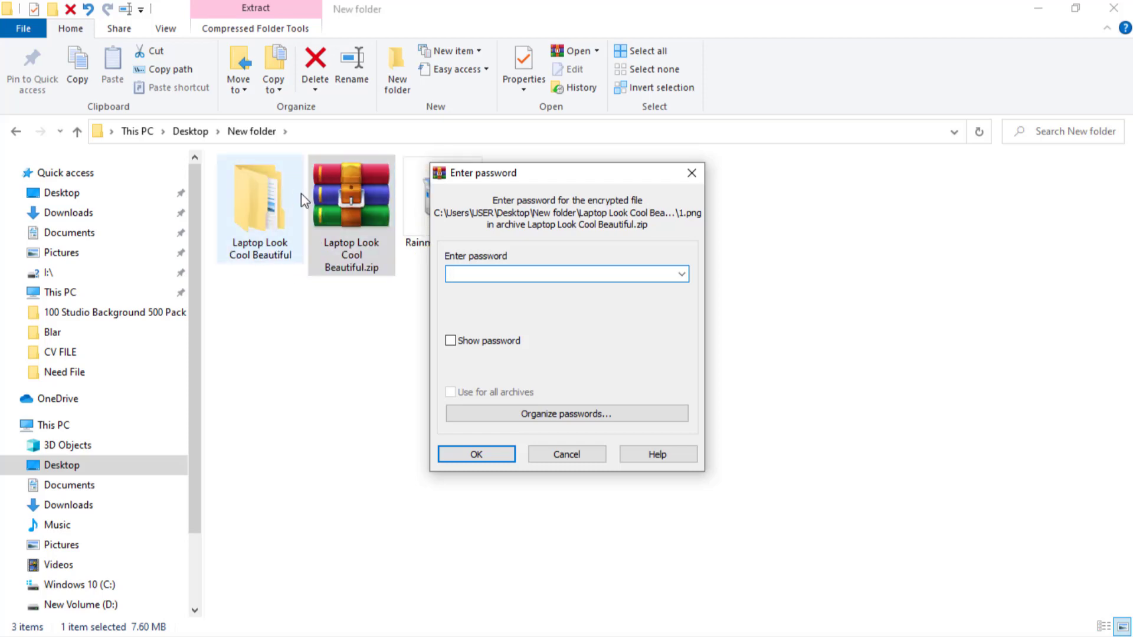
Make the password visible and enter the archive password to extract the encrypted files.
click(451, 341)
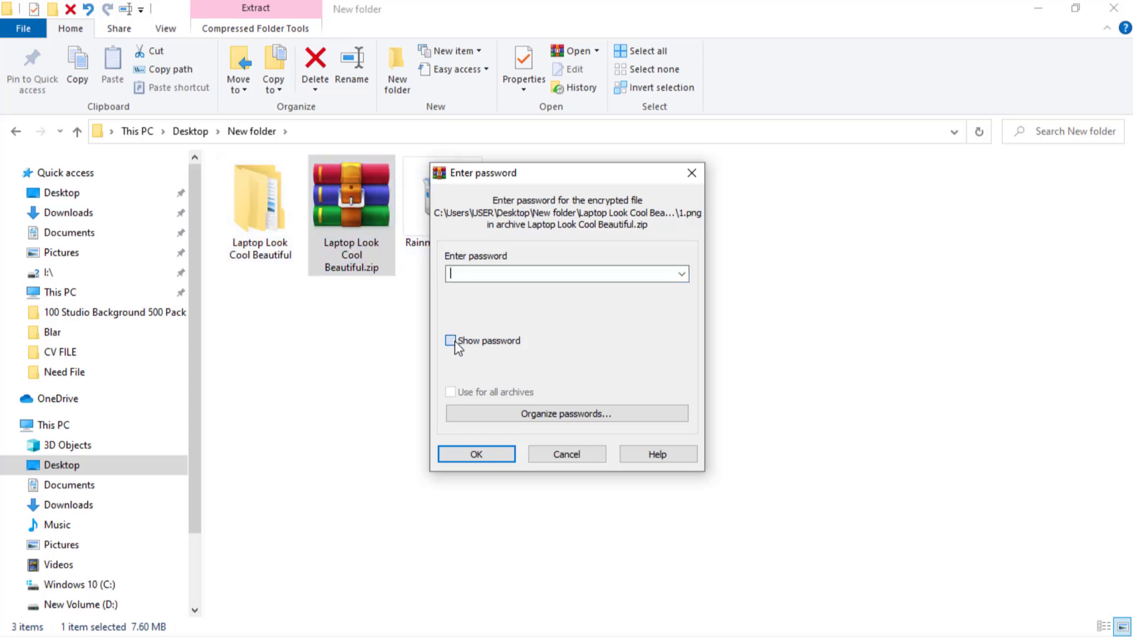
click(467, 276)
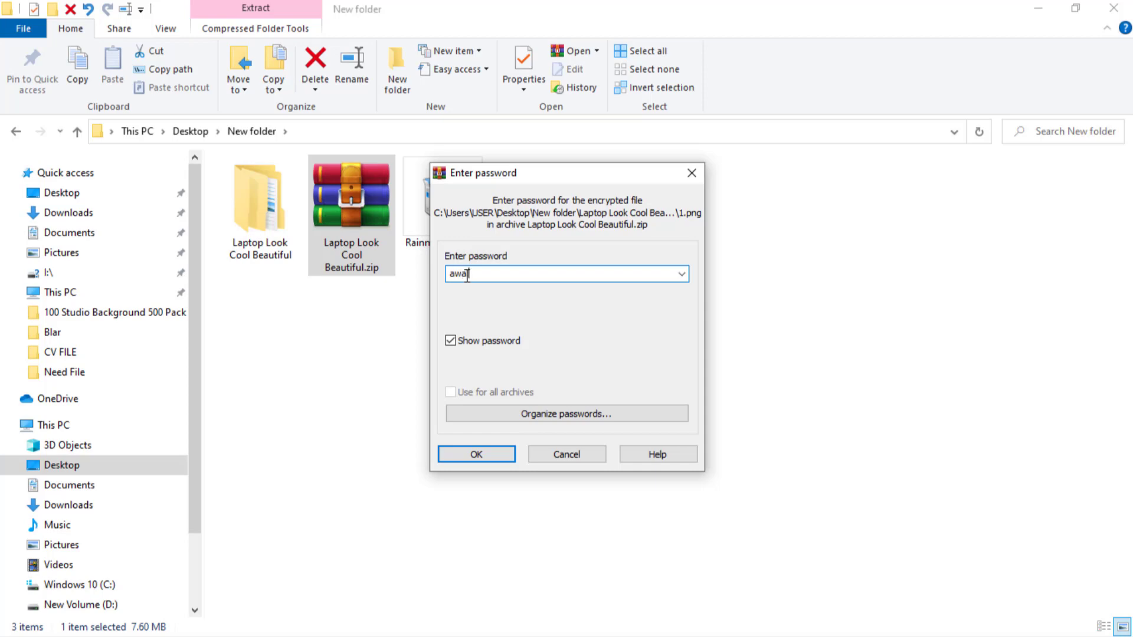
click(487, 456)
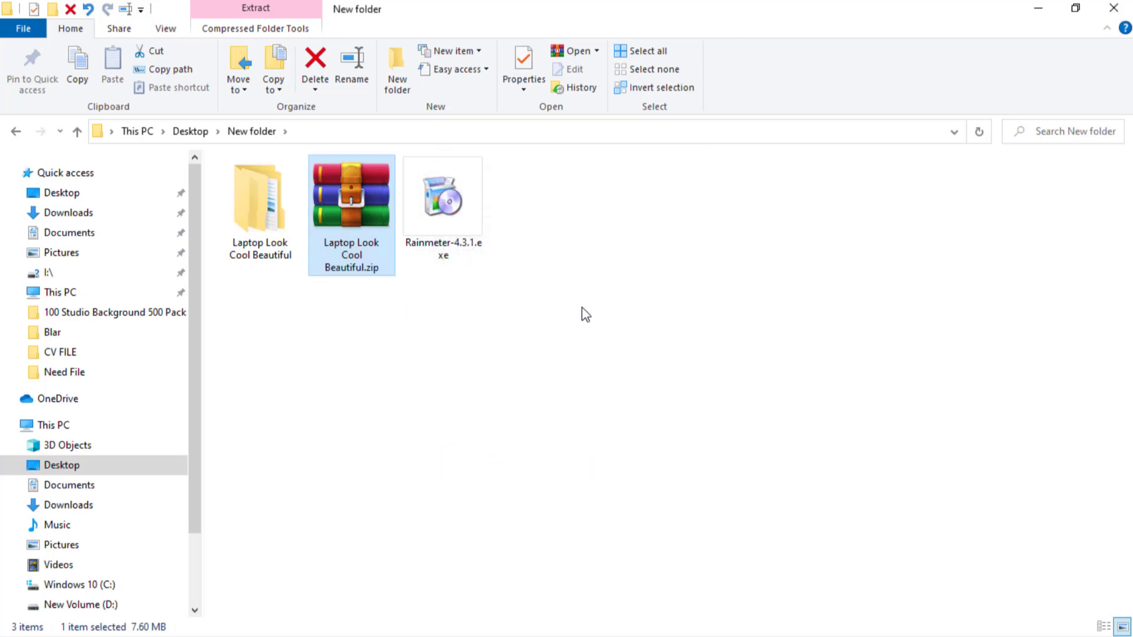
Open the Skin folder inside the extracted Laptop Look Cool Beautiful folder.
click(250, 201)
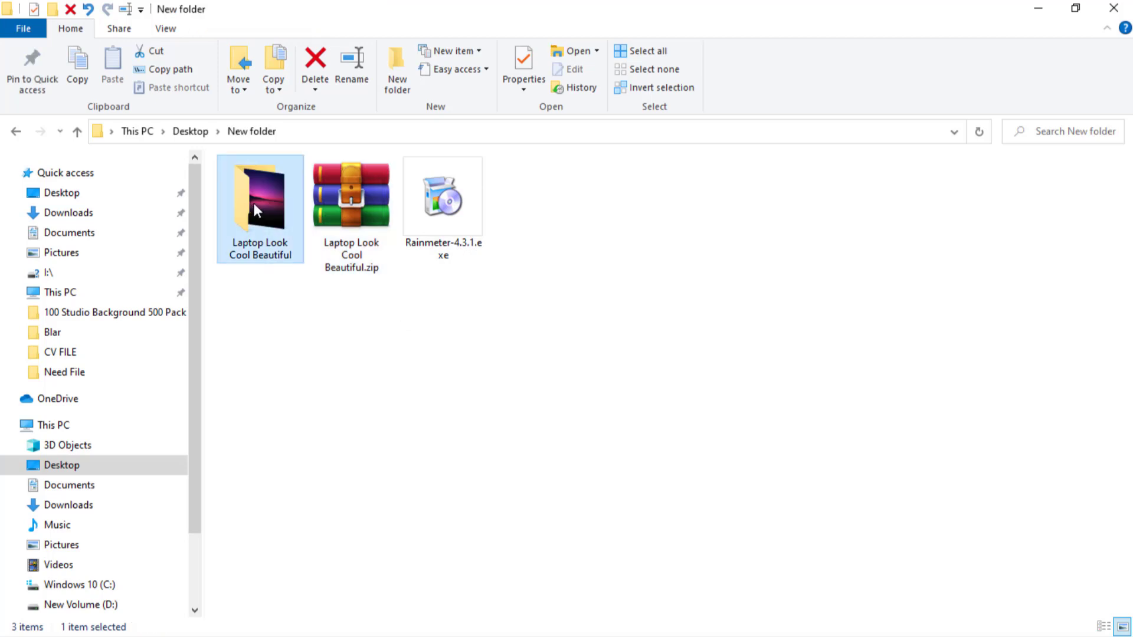
double_click(256, 199)
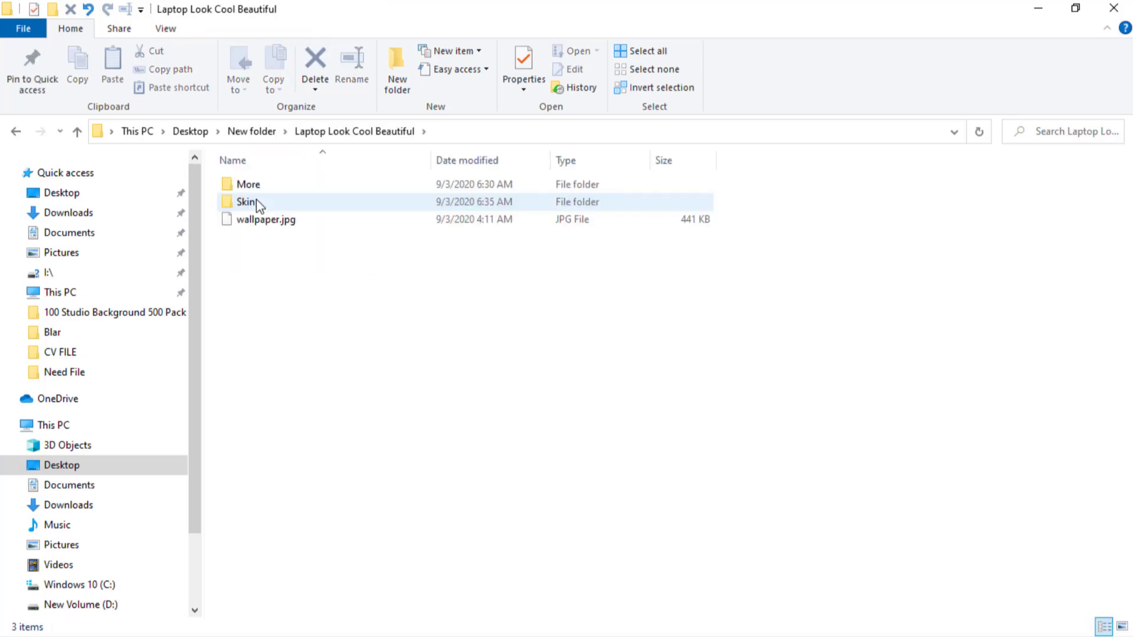
double_click(295, 206)
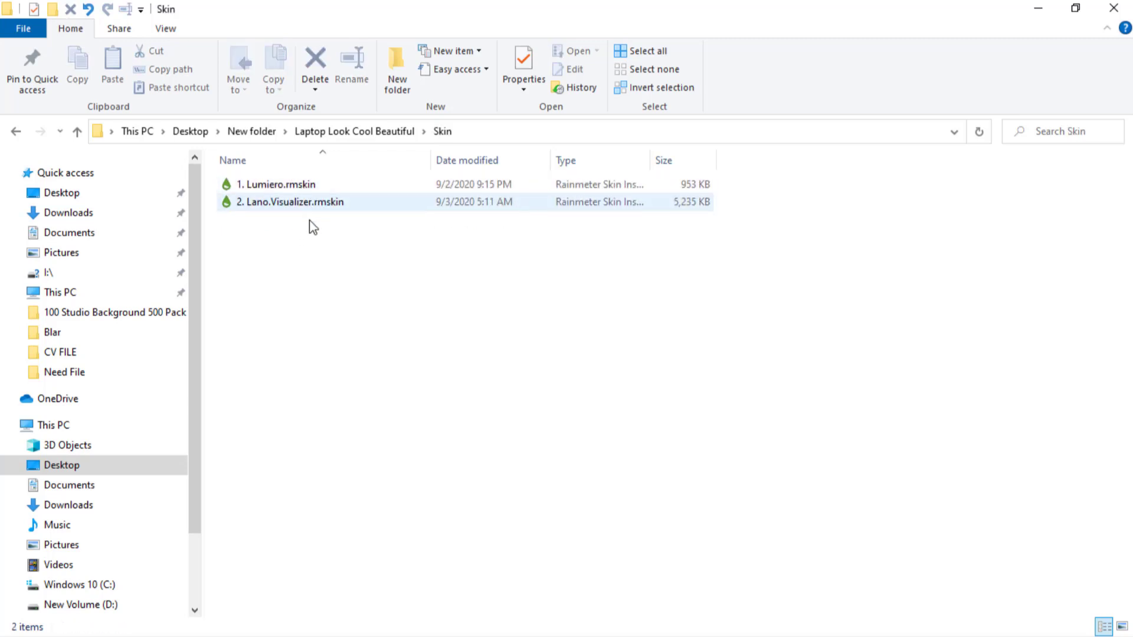
Install the 1. Lumiero.rmskin package with its skin and layout components, leaving the included layout unapplied.
click(278, 188)
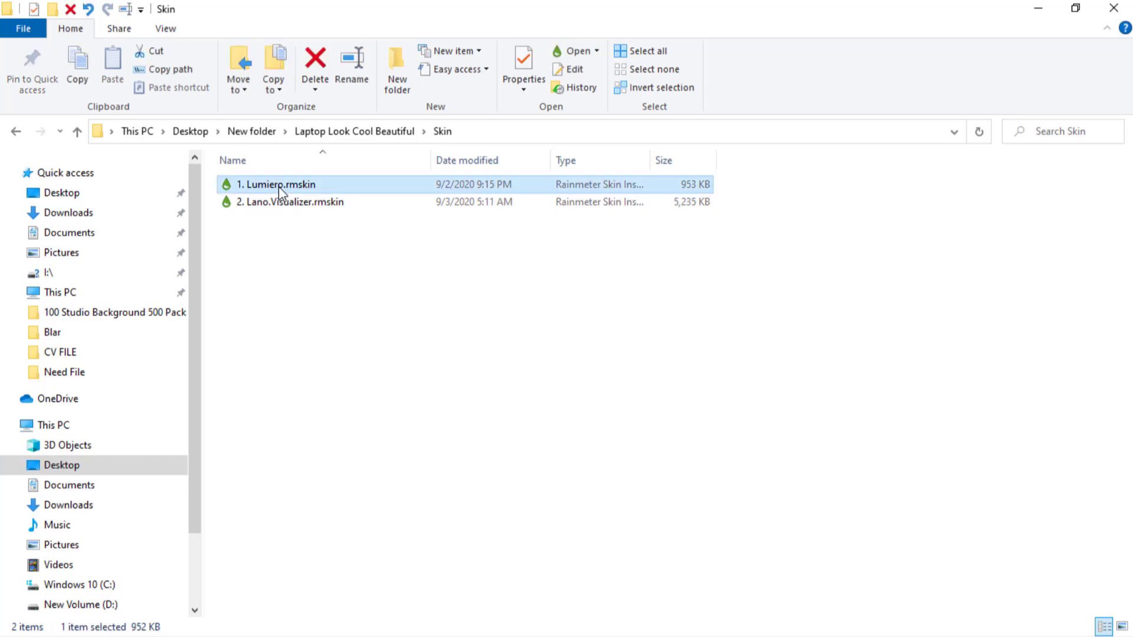
right_click(281, 190)
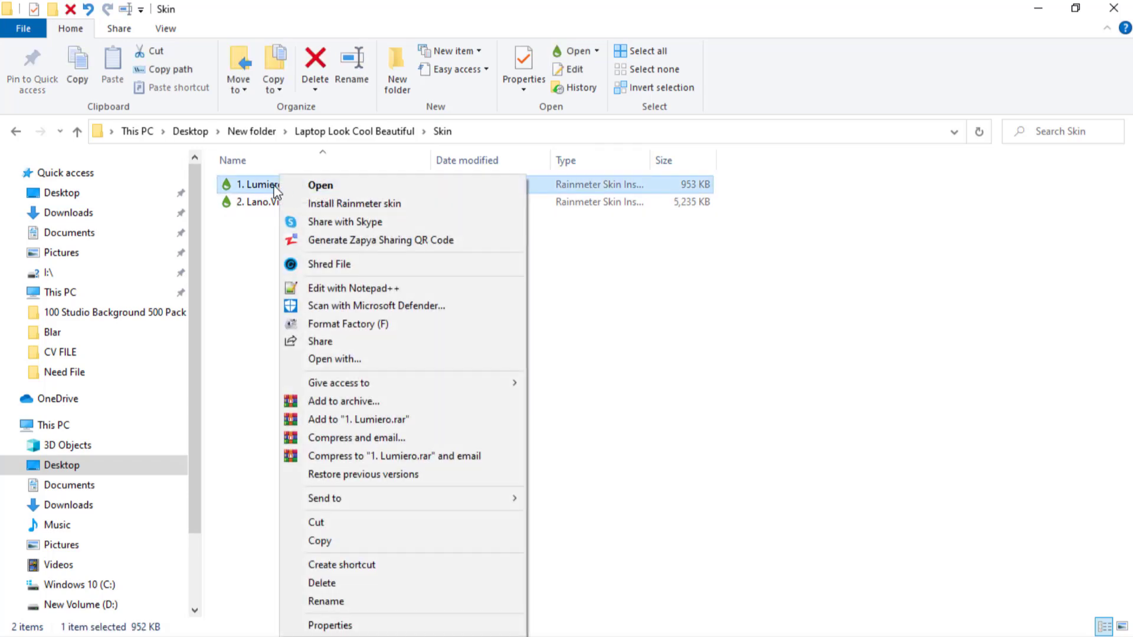
double_click(272, 186)
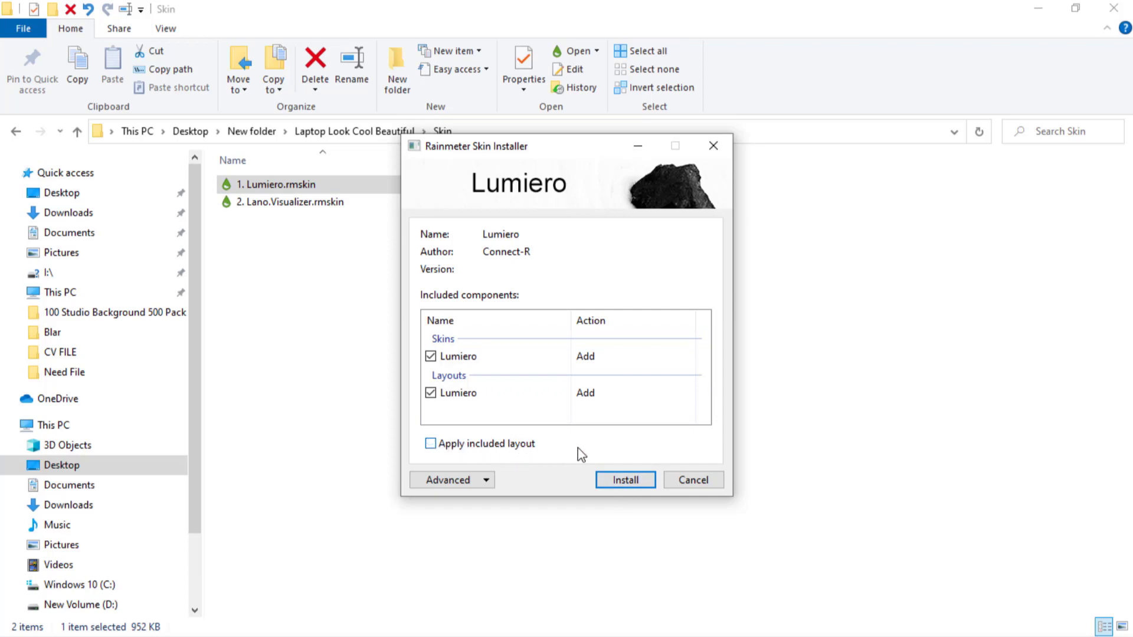
click(632, 481)
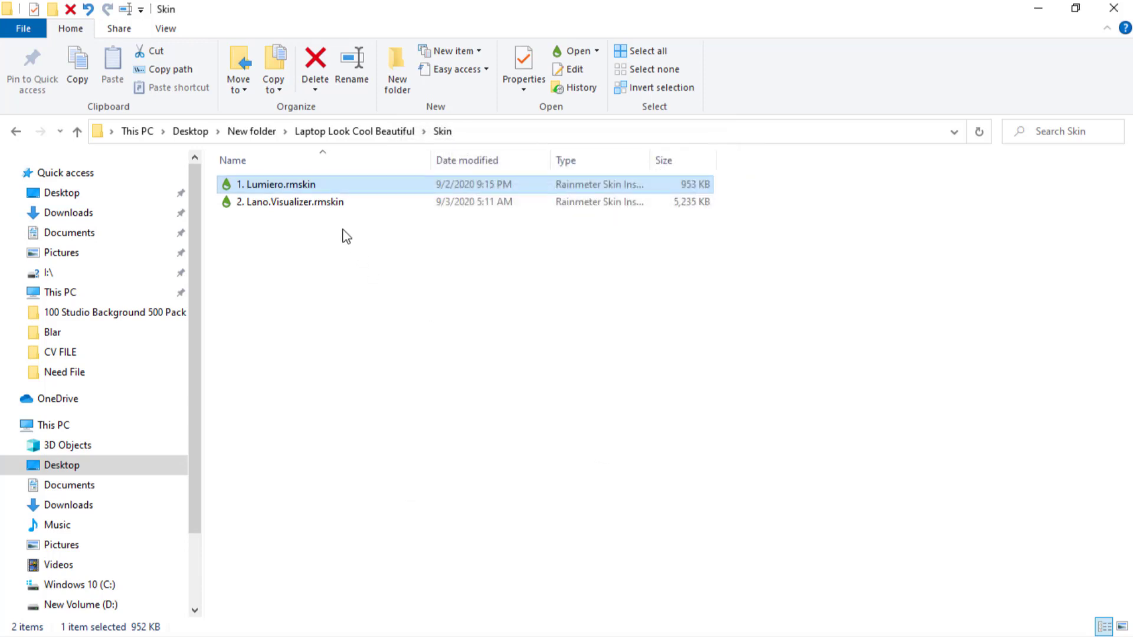
Install the Lano Visualizer skin package from 2. Lano.Visualizer.rmskin.
click(294, 208)
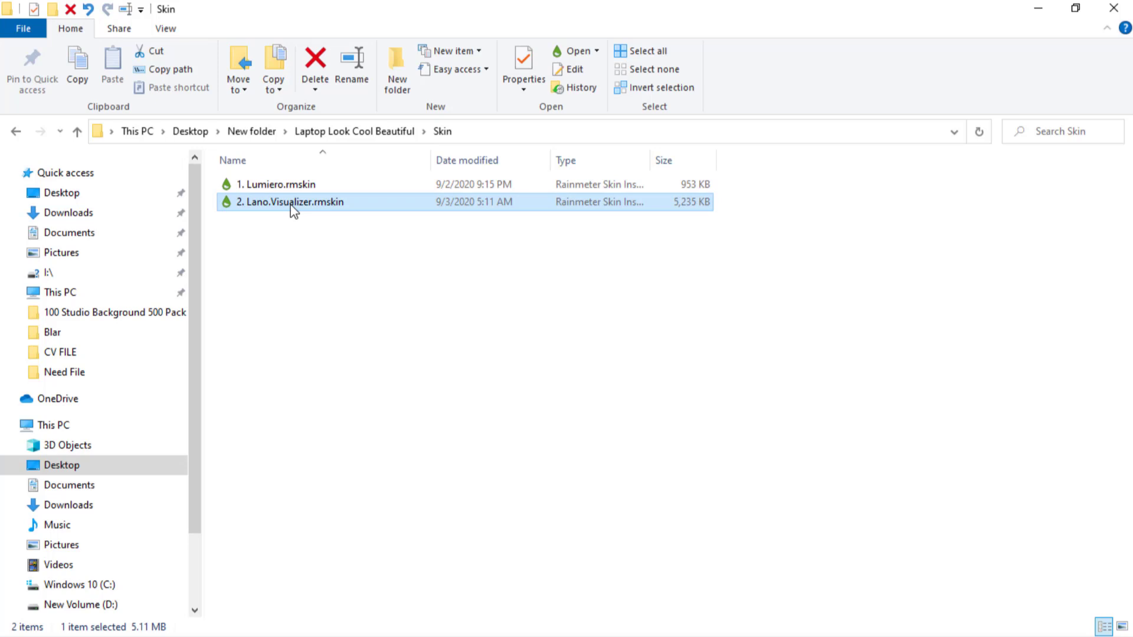
double_click(293, 208)
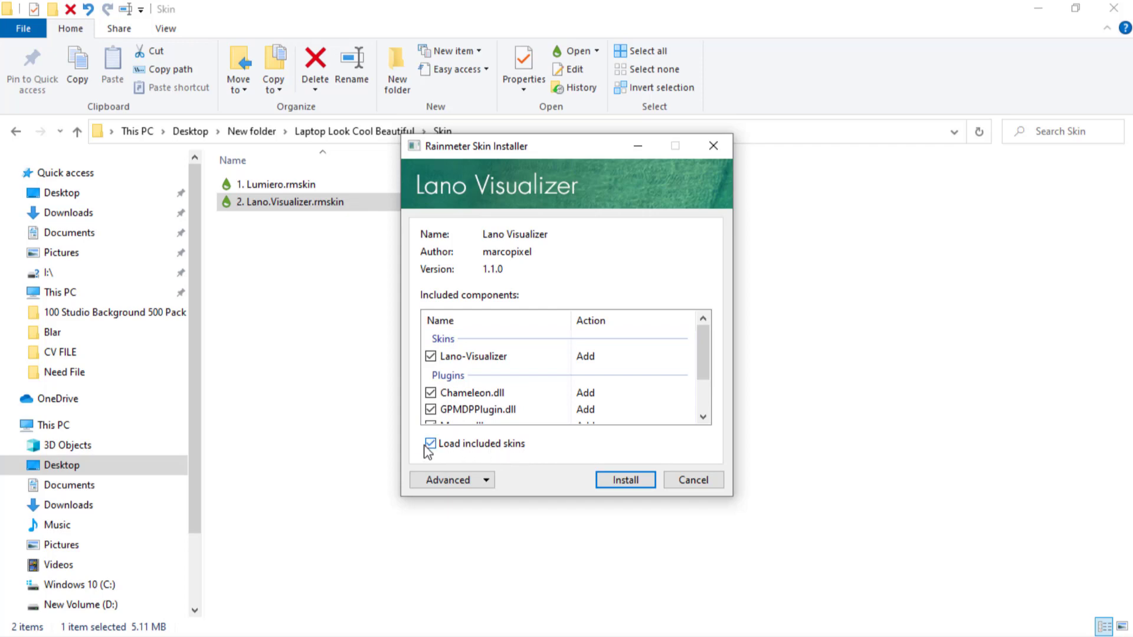
click(617, 484)
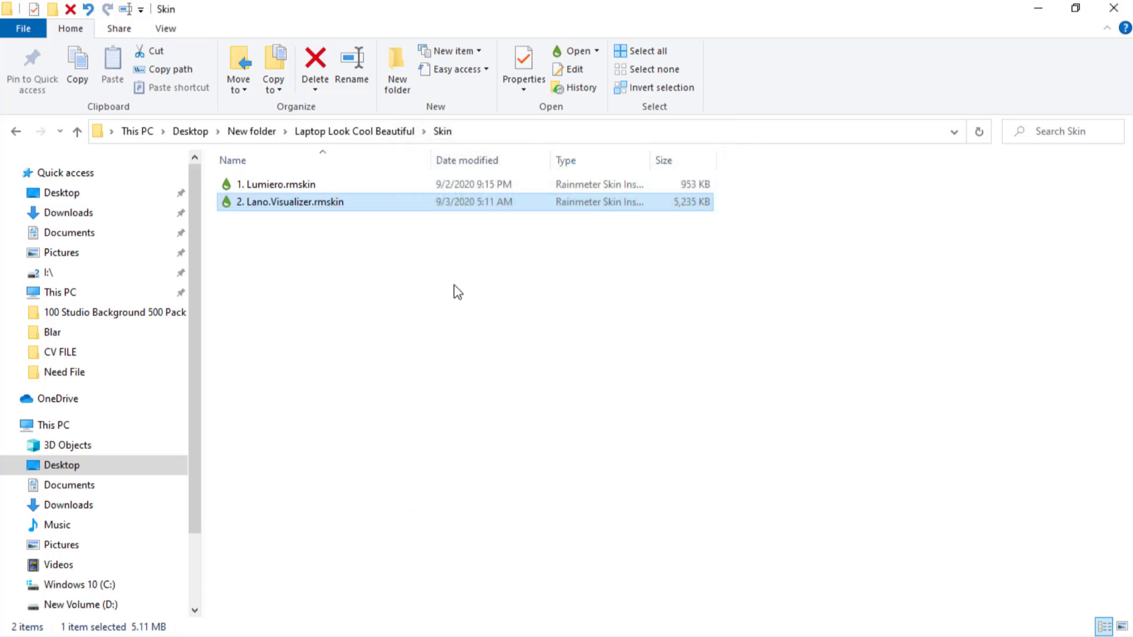
Set wallpaper.jpg from the Laptop Look Cool Beautiful folder as the desktop background and minimize the window to show it.
click(77, 131)
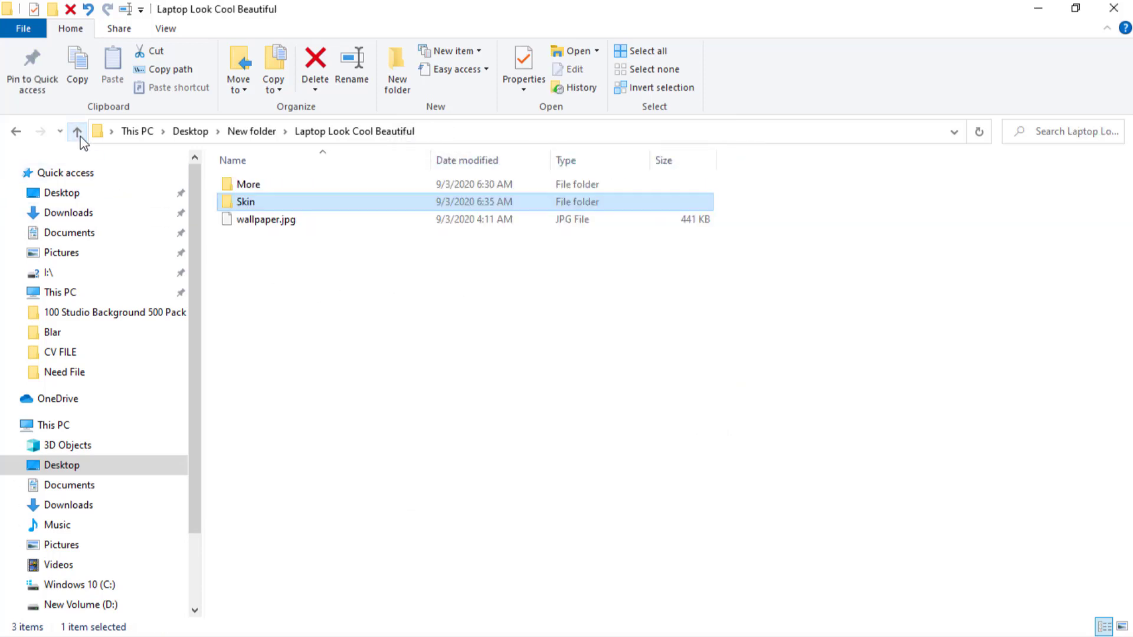
click(286, 222)
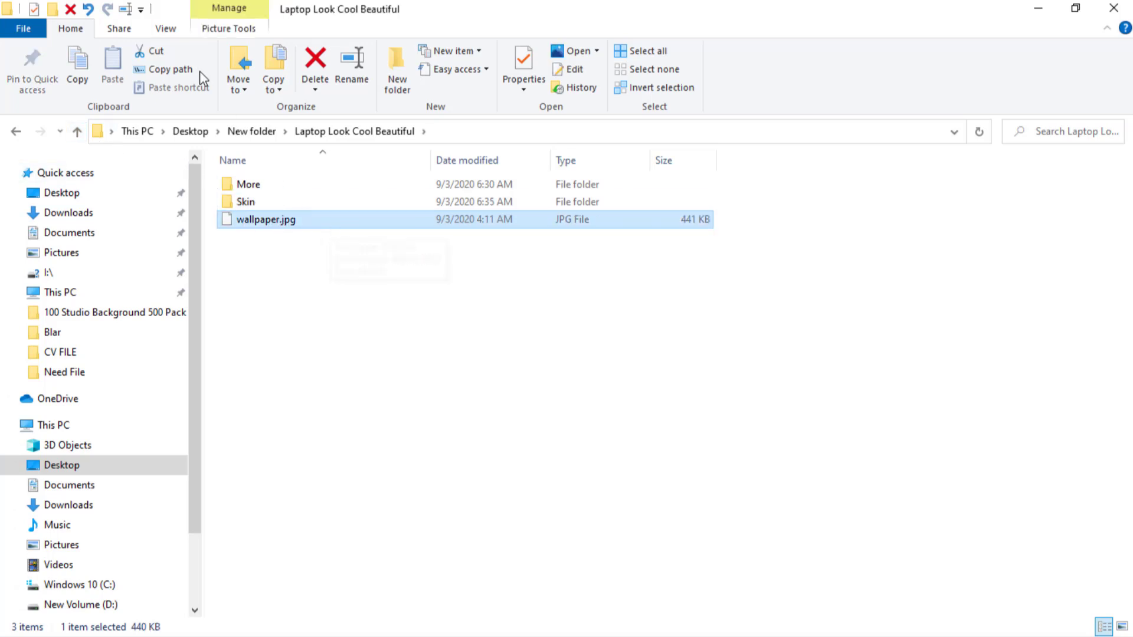
click(1122, 626)
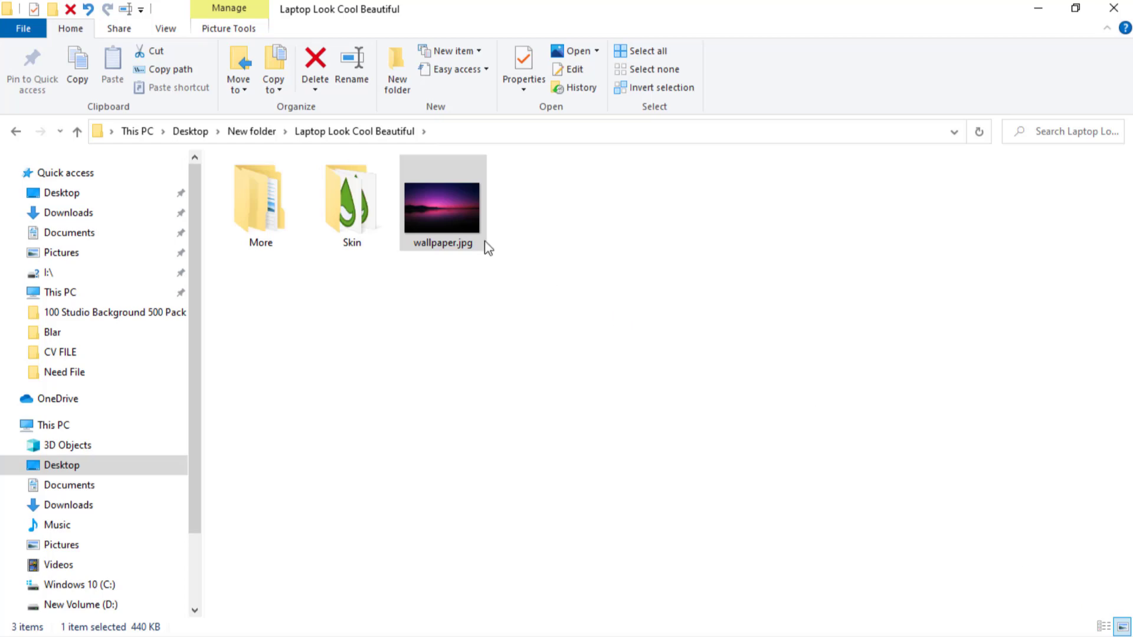
right_click(448, 204)
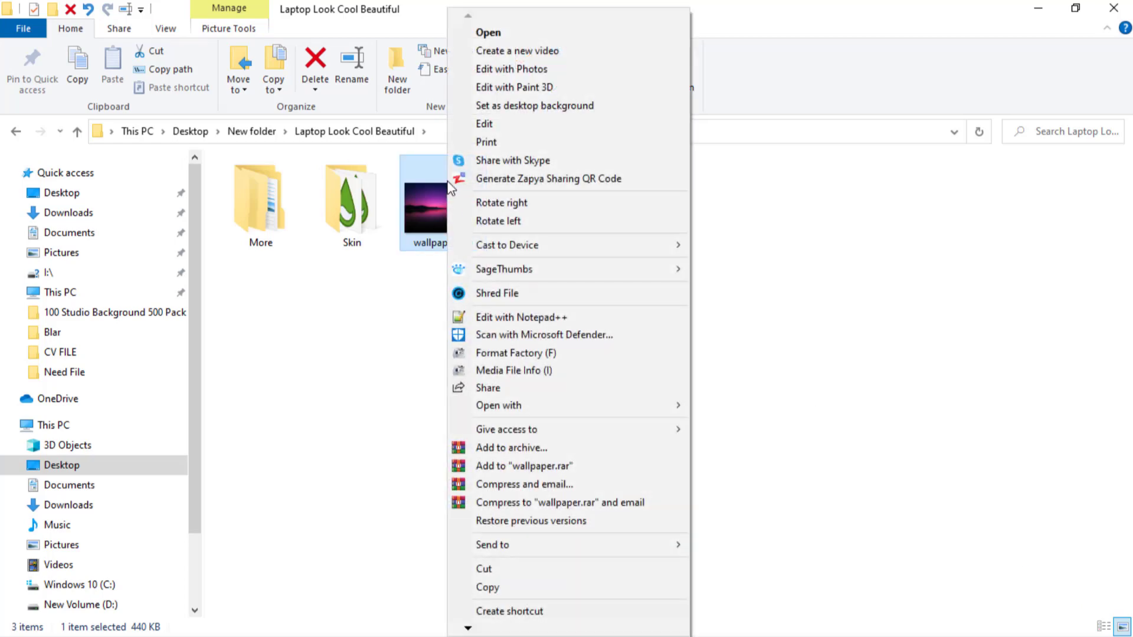
click(575, 108)
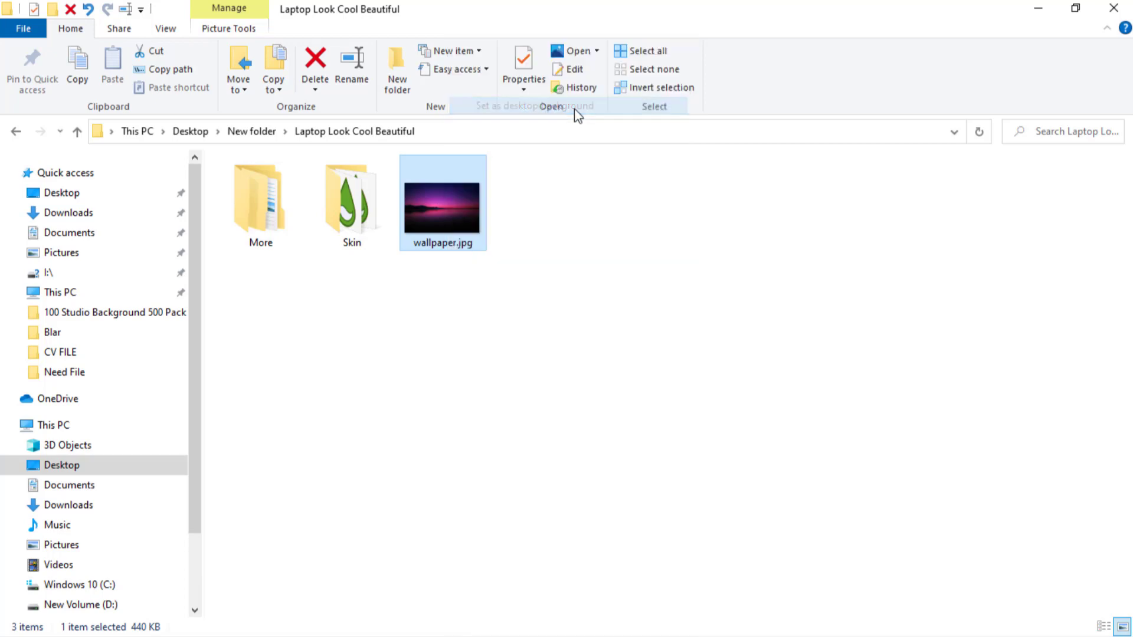
click(1037, 9)
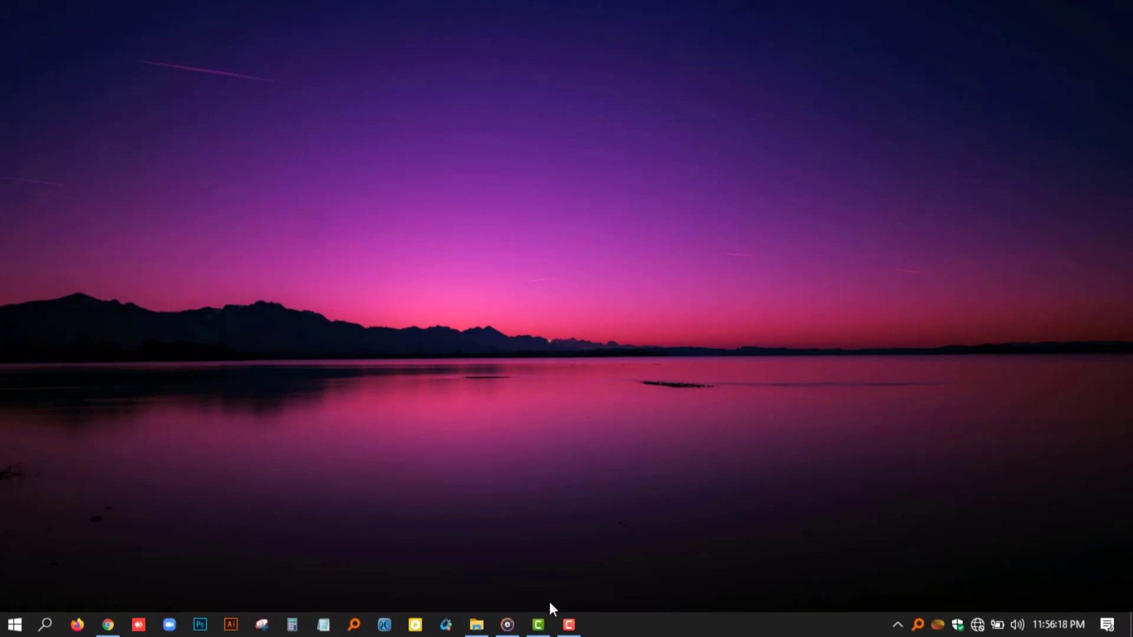
Copy the Birds_gif, Lumiero and Rainmeter Dock folders from the More folder inside Laptop Look Cool Beautiful.
click(476, 624)
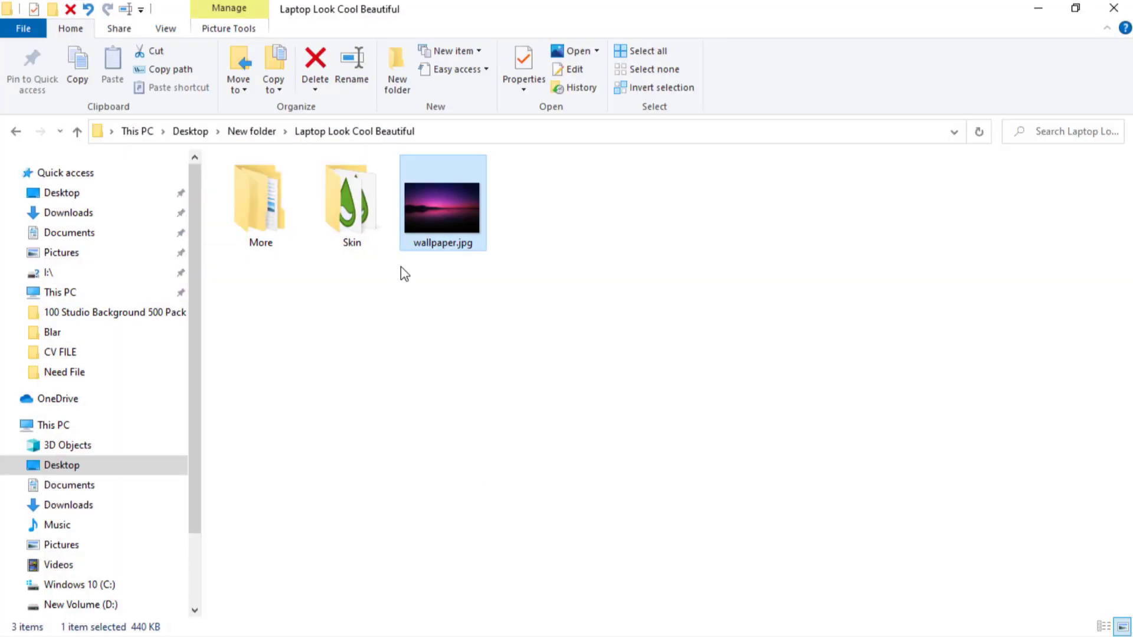
click(272, 223)
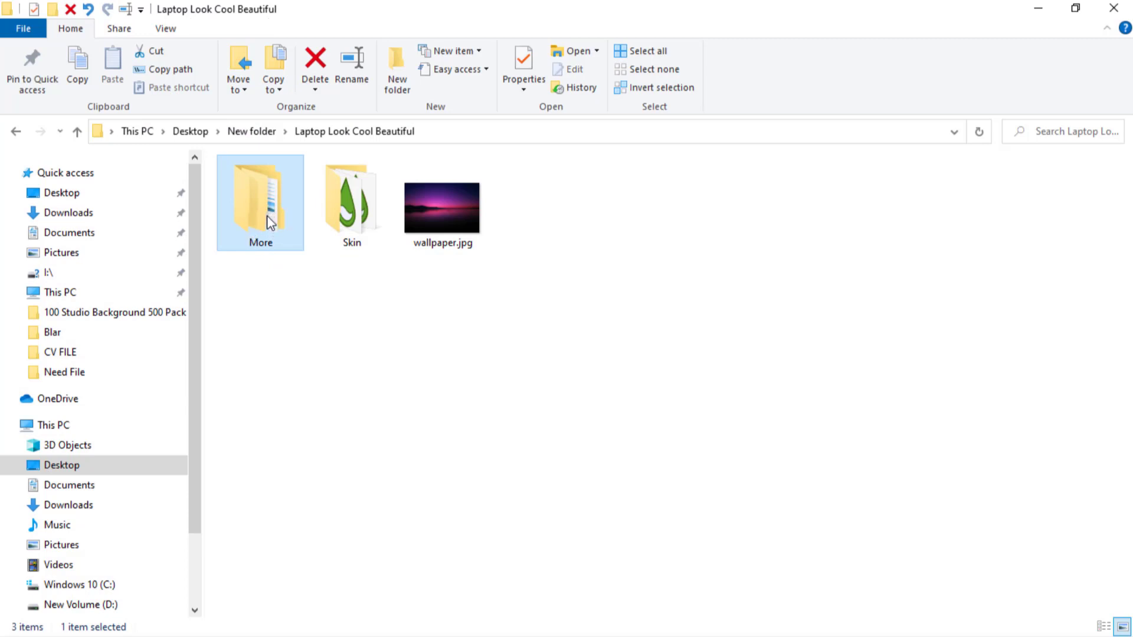
double_click(268, 211)
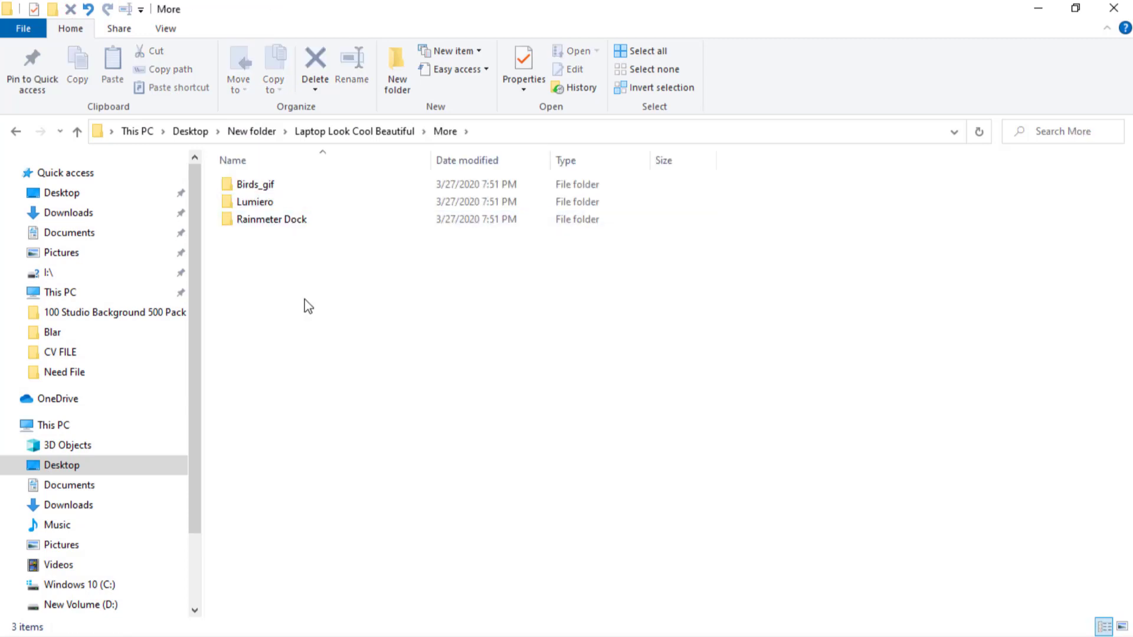
drag(305, 299, 289, 168)
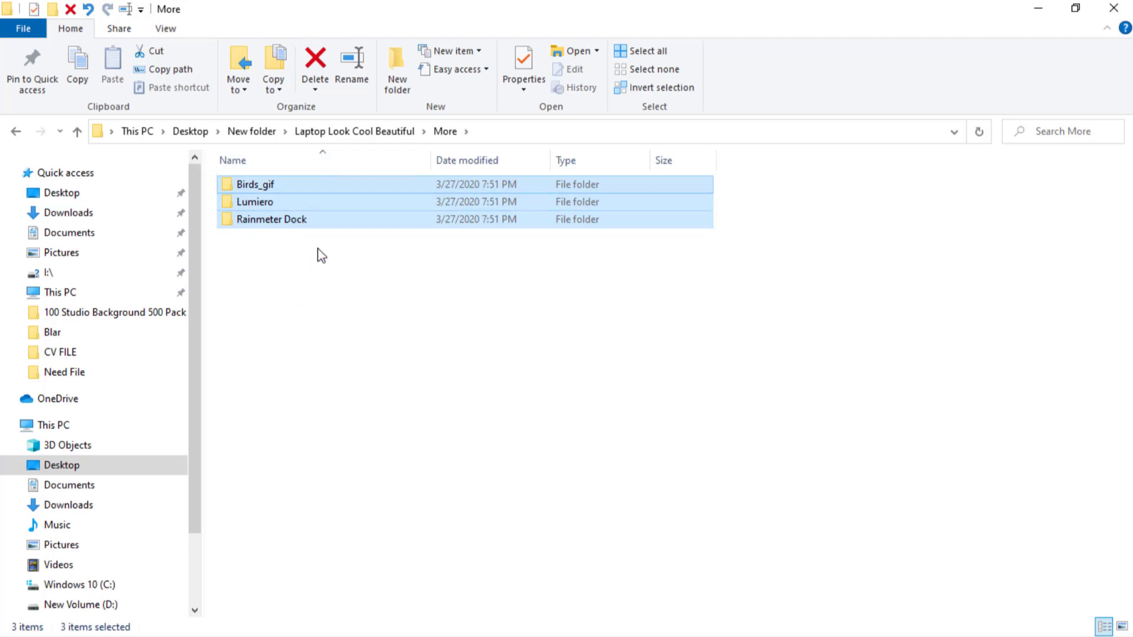
right_click(316, 188)
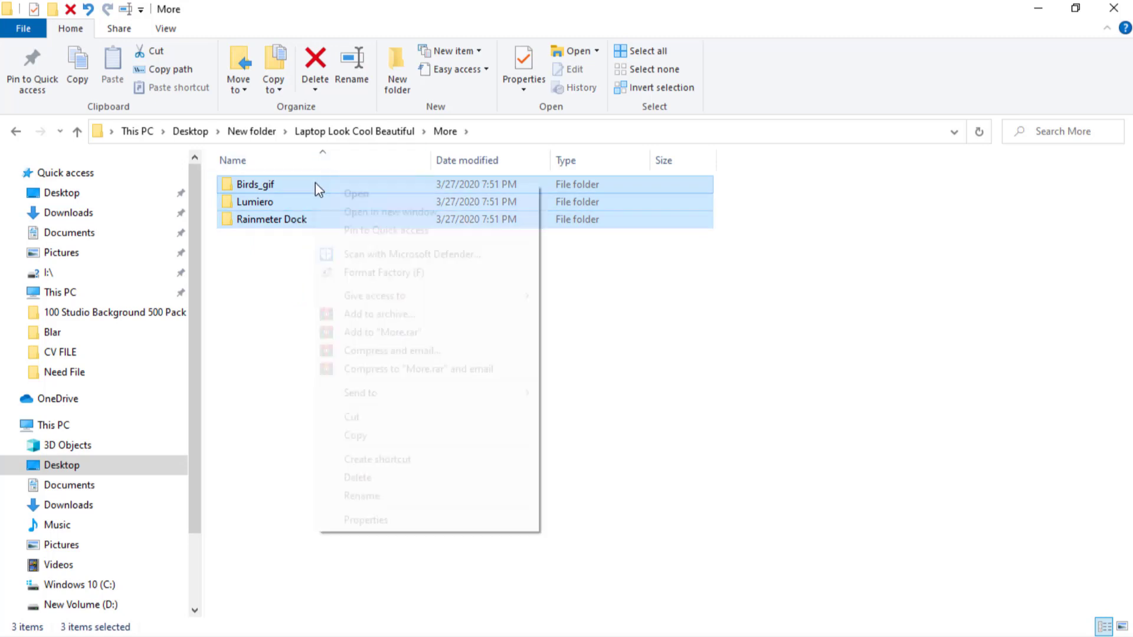
click(390, 439)
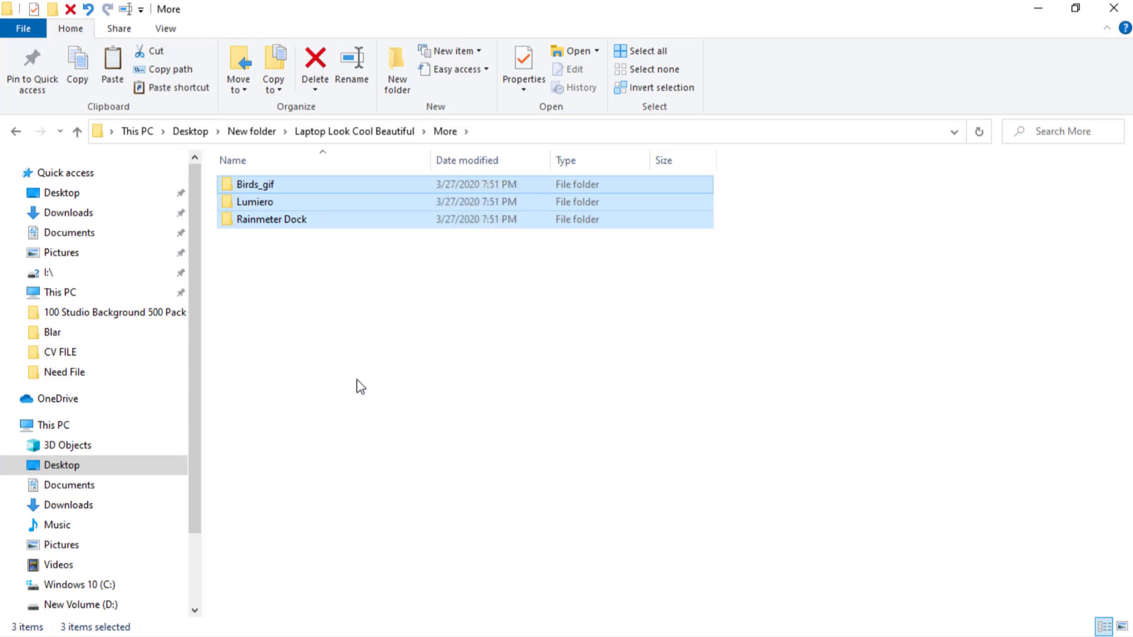
Open the Skins folder inside the Rainmeter folder in Documents.
click(63, 426)
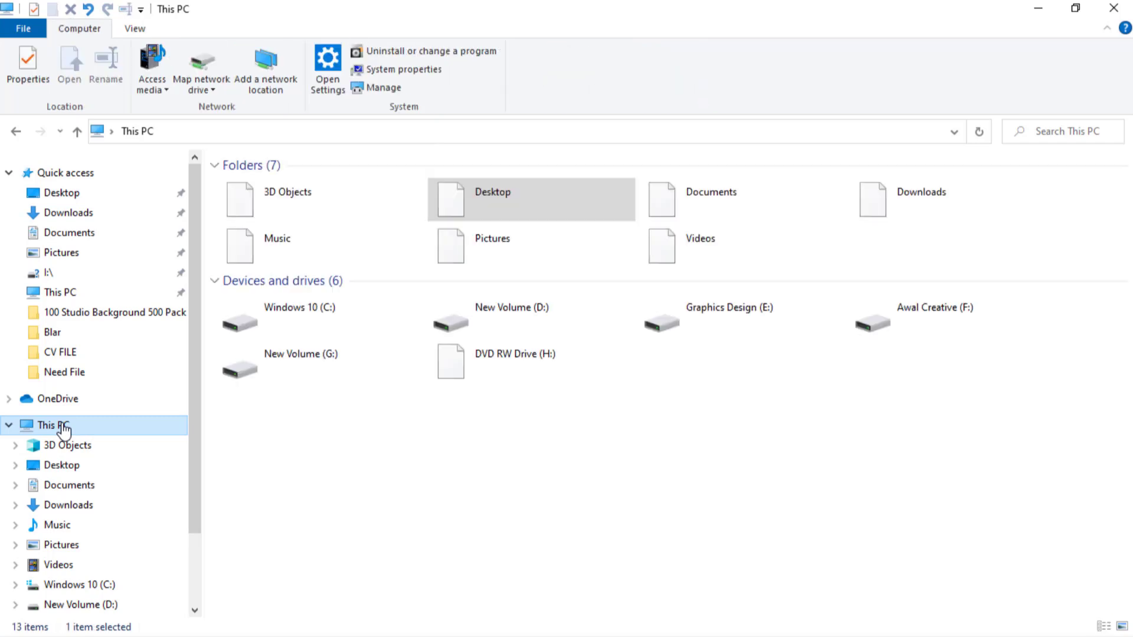
click(709, 196)
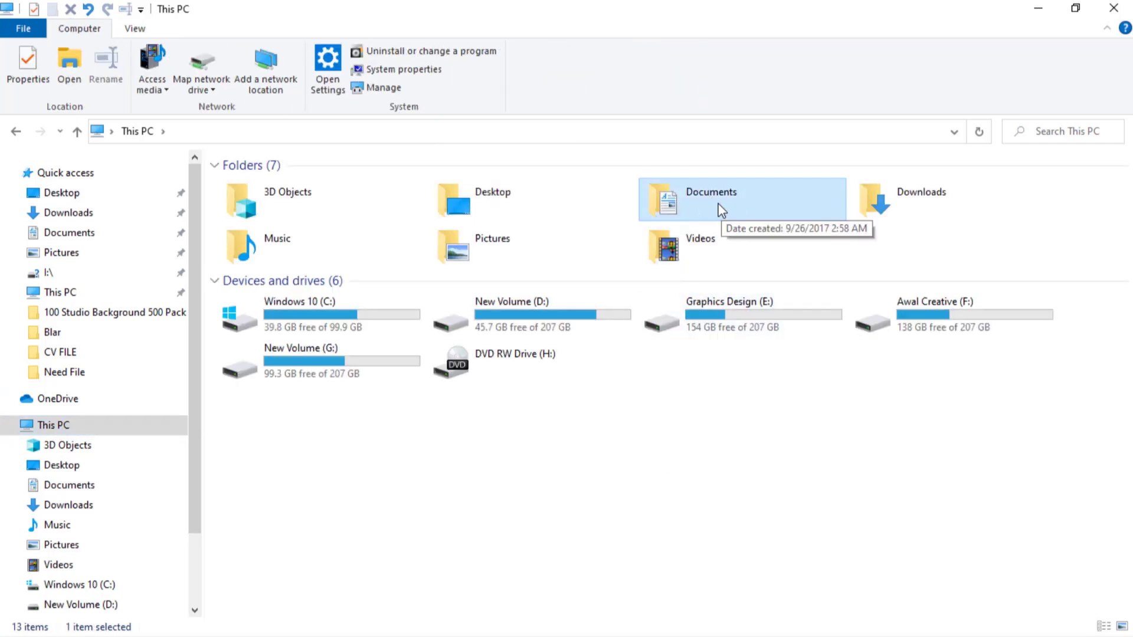
double_click(720, 209)
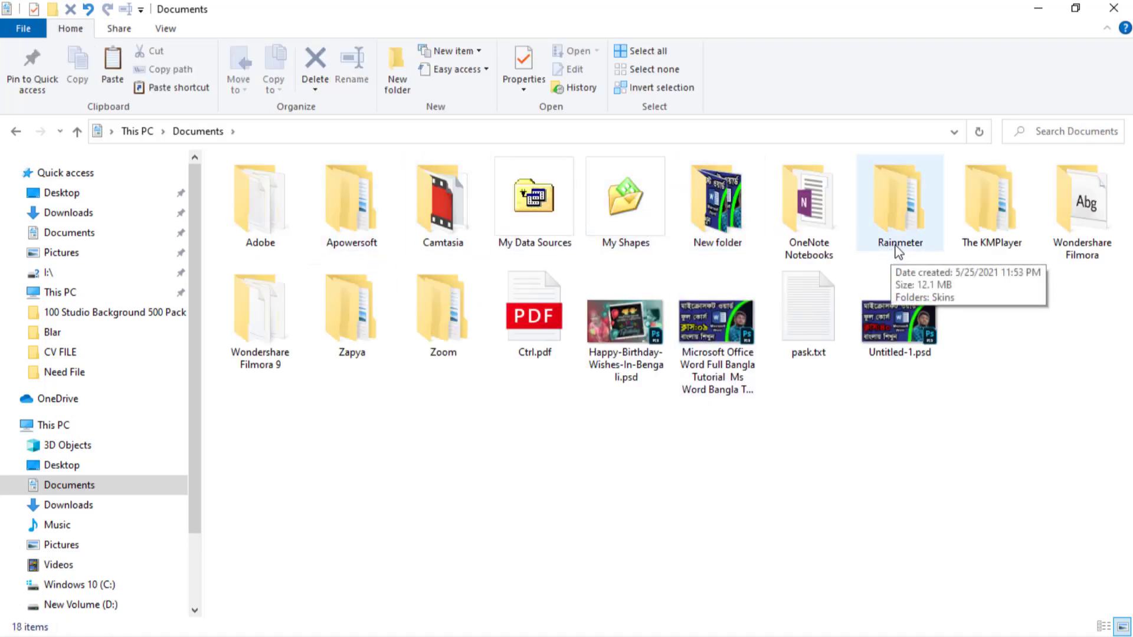
double_click(901, 208)
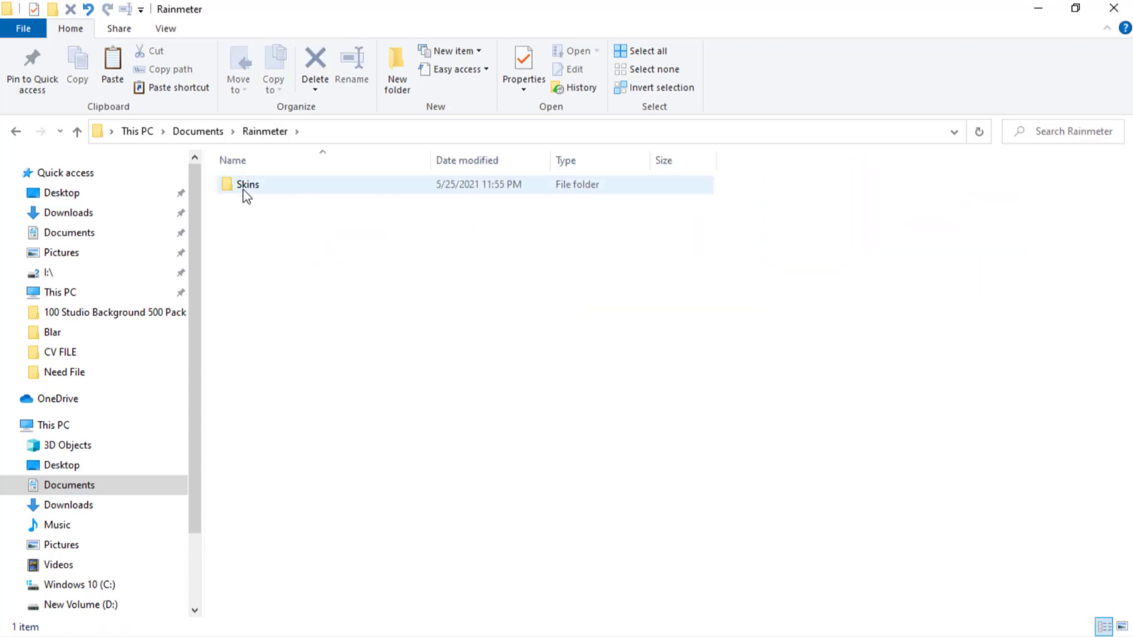
double_click(290, 188)
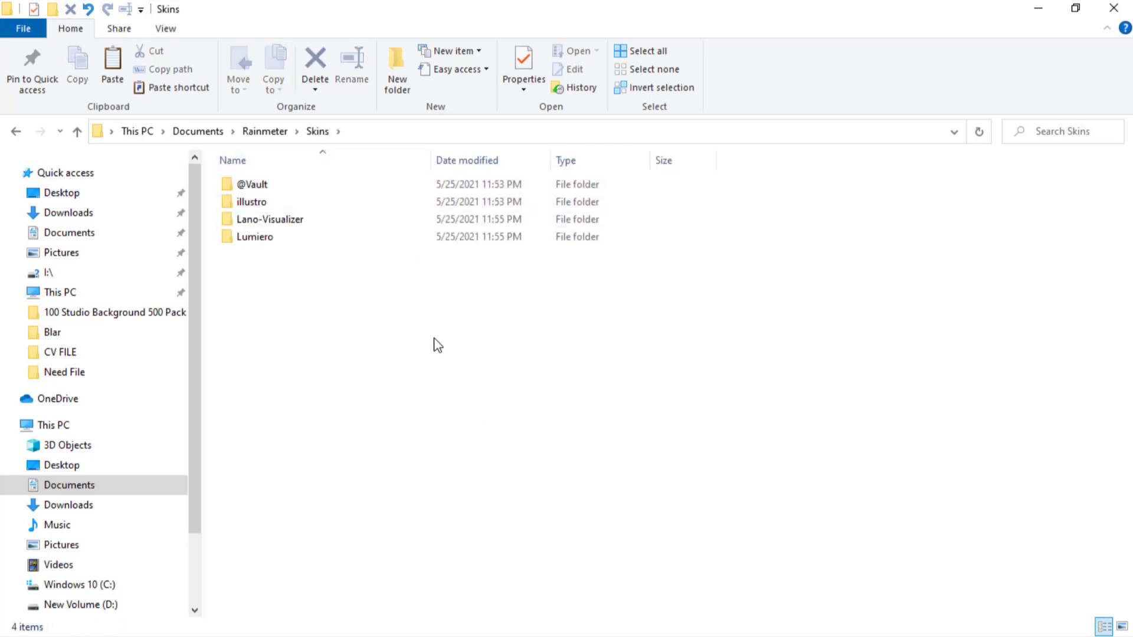
Paste the copied folders into Skins, replacing the files with the same names, and close the window.
right_click(535, 319)
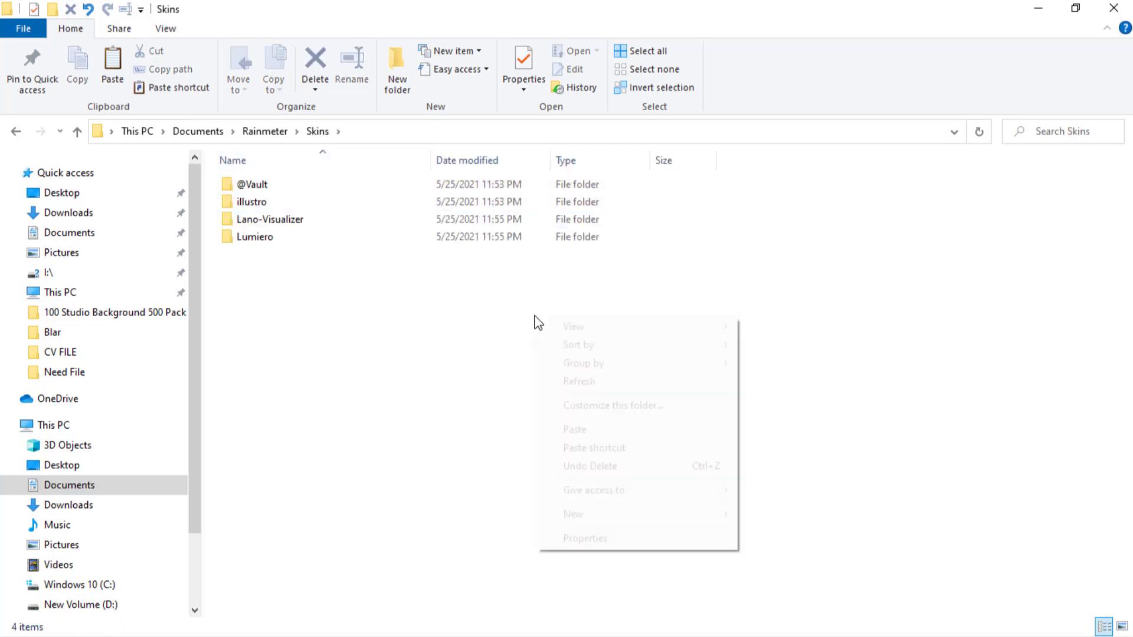
click(585, 429)
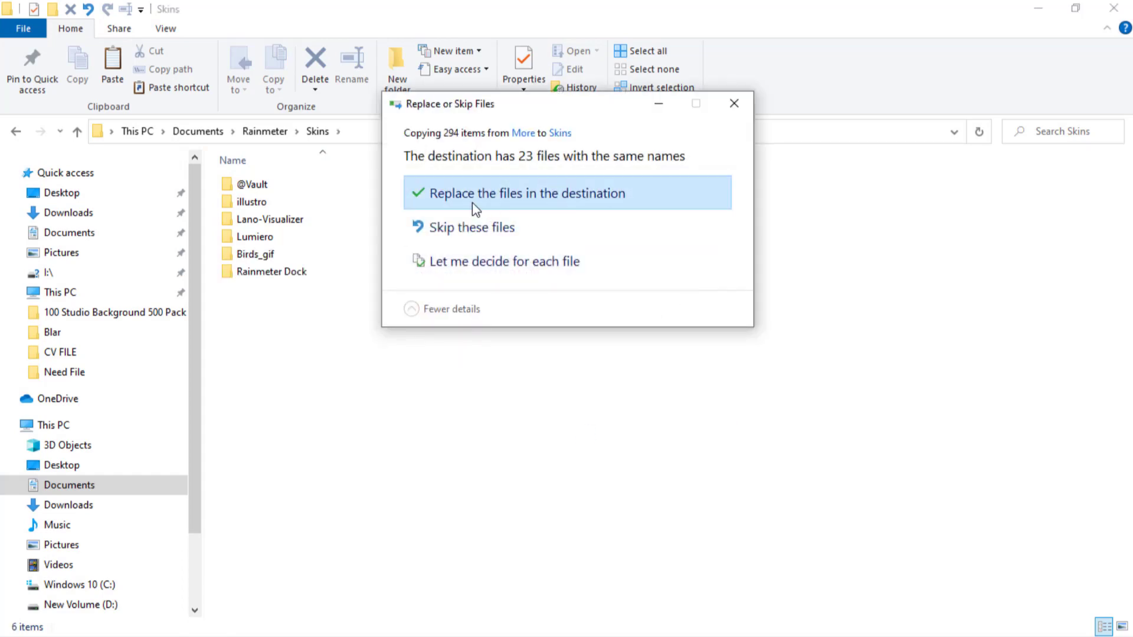
click(602, 202)
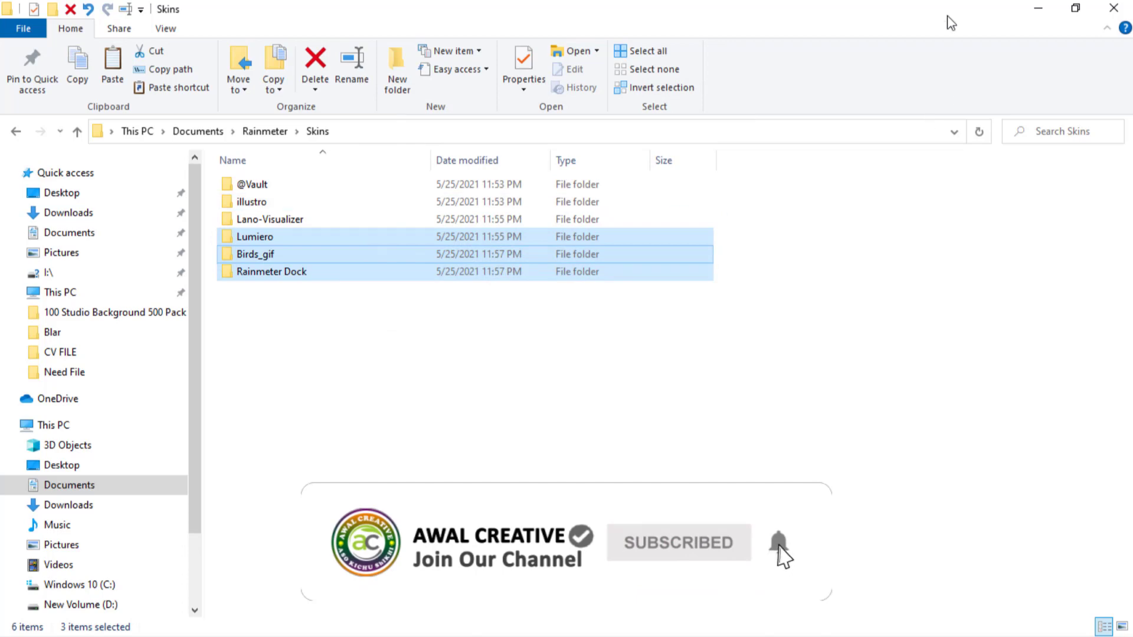
click(1114, 9)
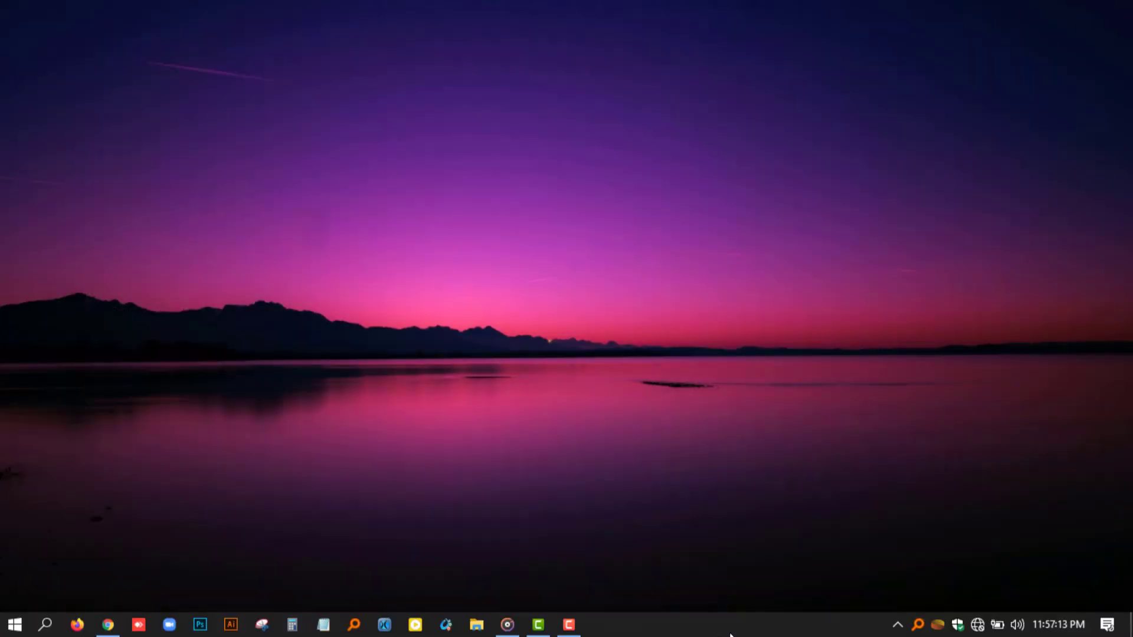
Switch to the Manage Rainmeter window and refresh all skins.
click(898, 624)
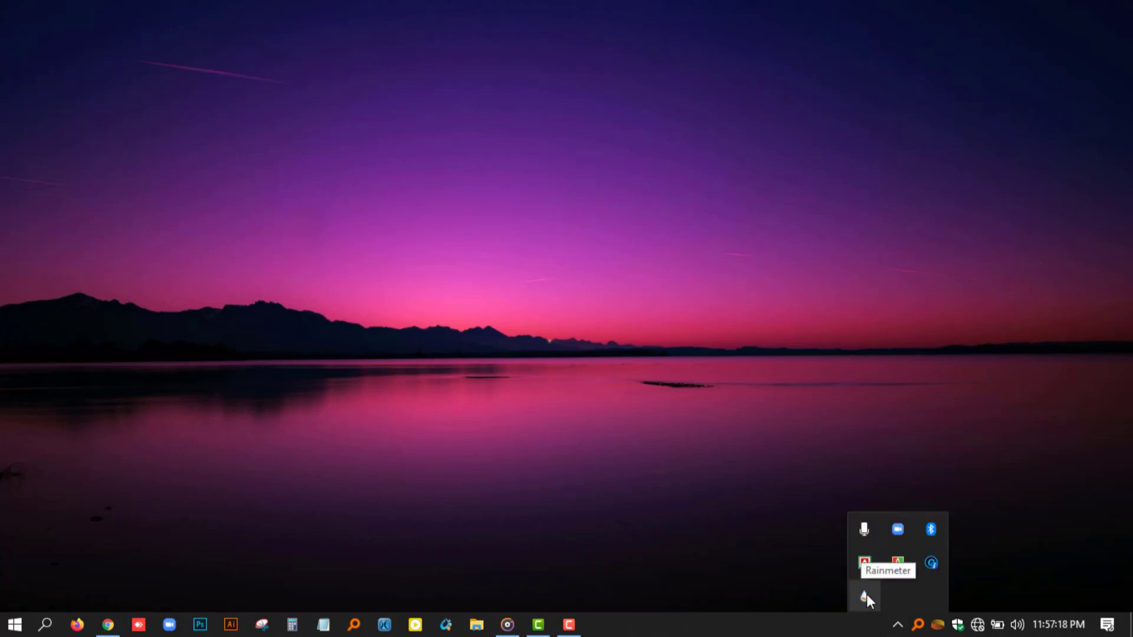
click(863, 597)
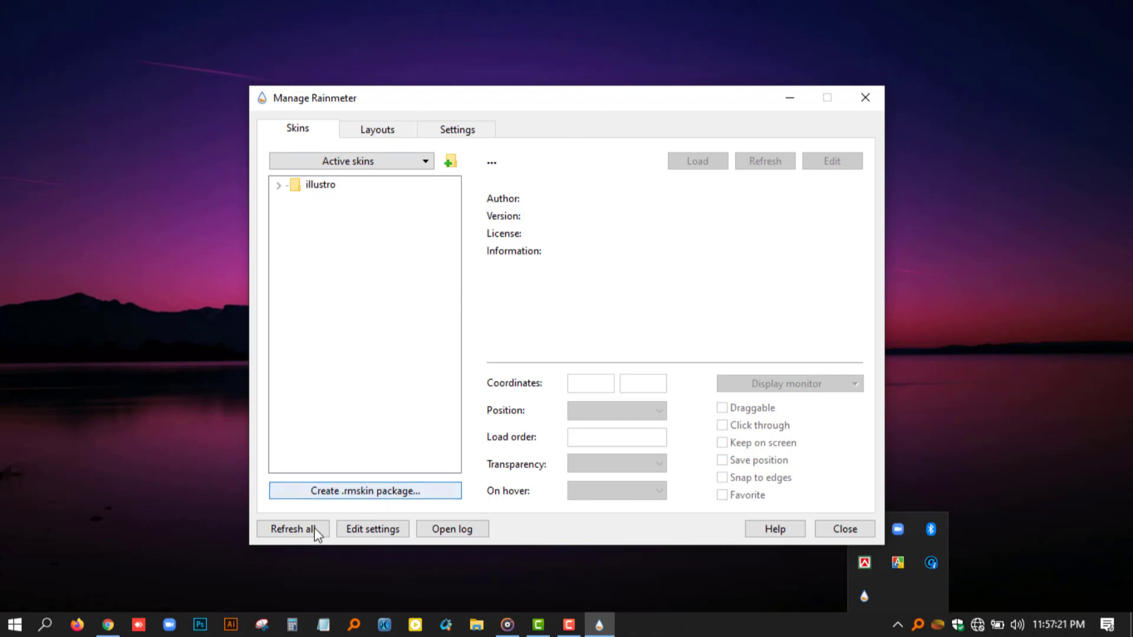
click(279, 532)
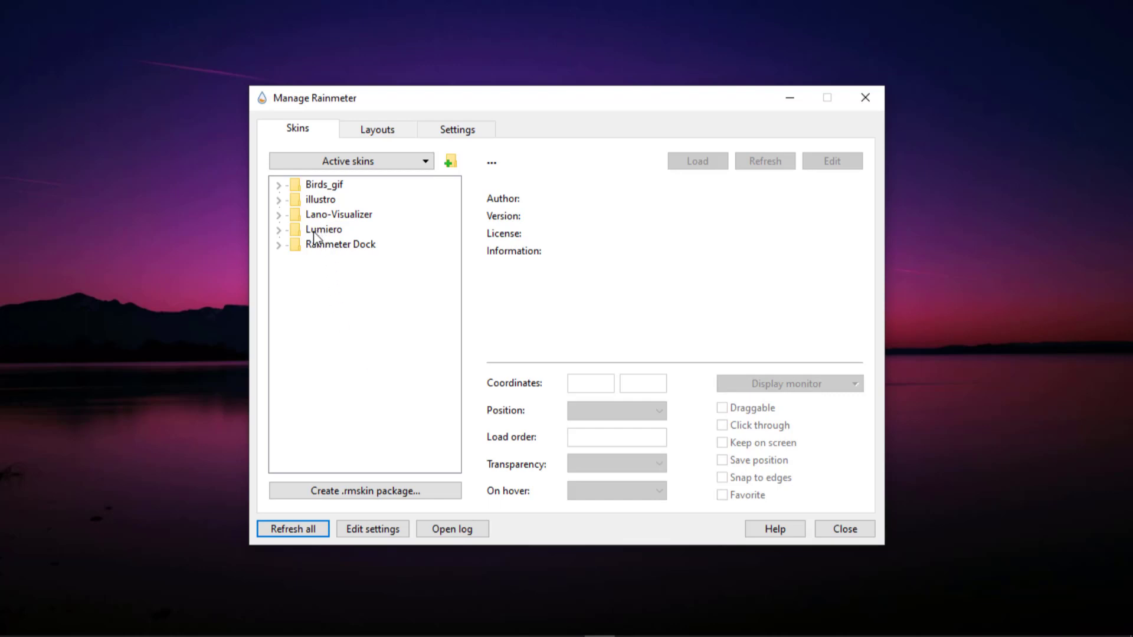
Load the Date.ini skin from Lumiero's Date folder onto the desktop.
click(279, 230)
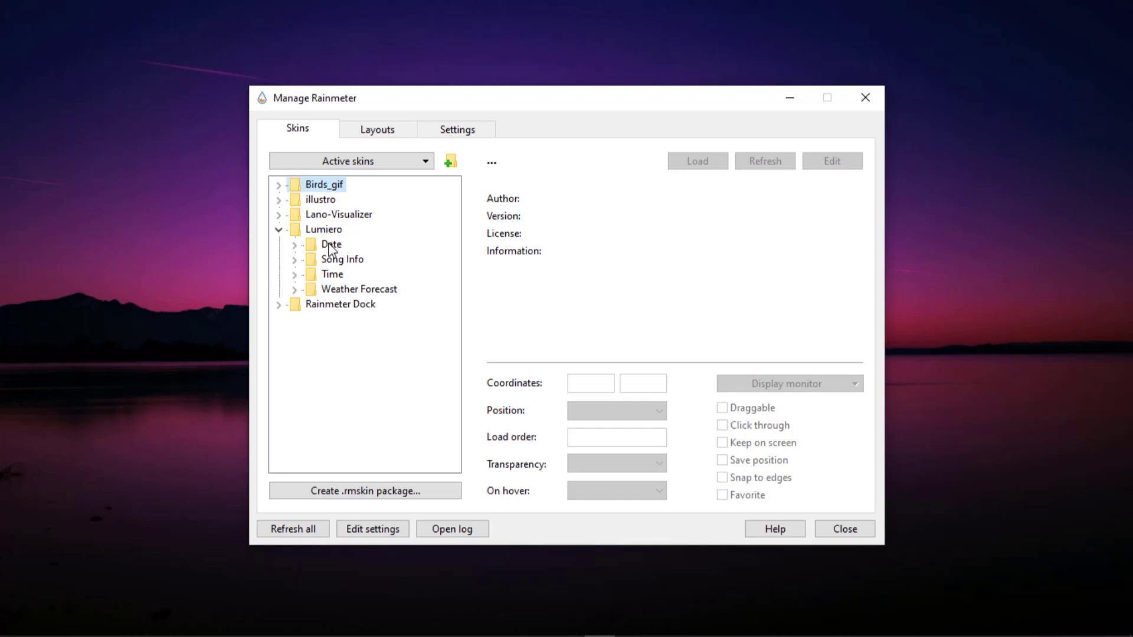
click(295, 246)
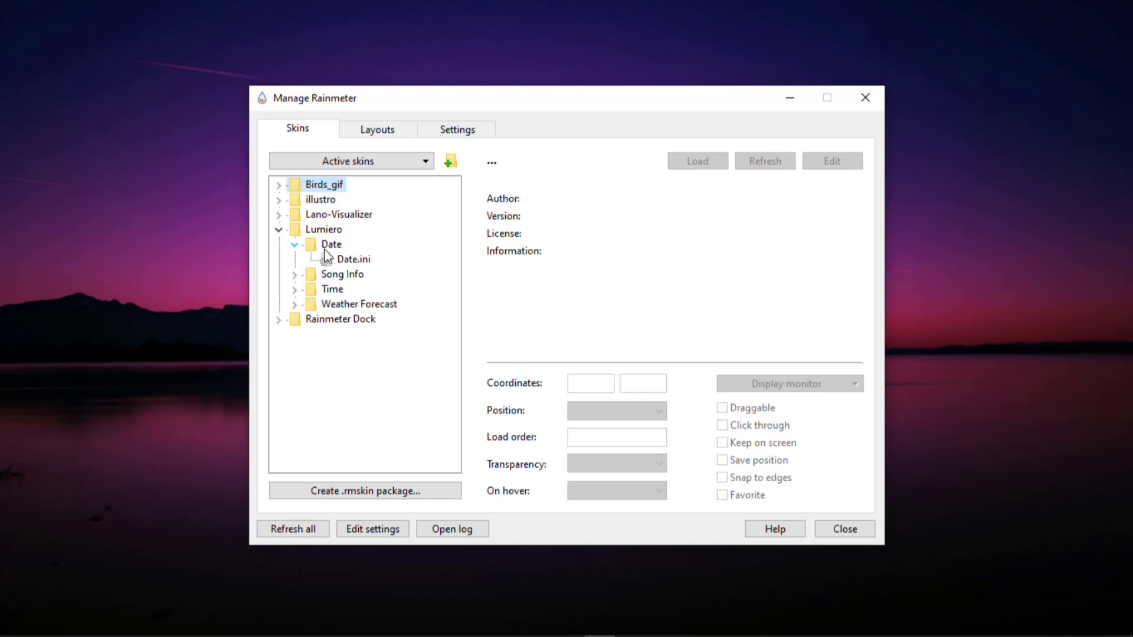
click(348, 265)
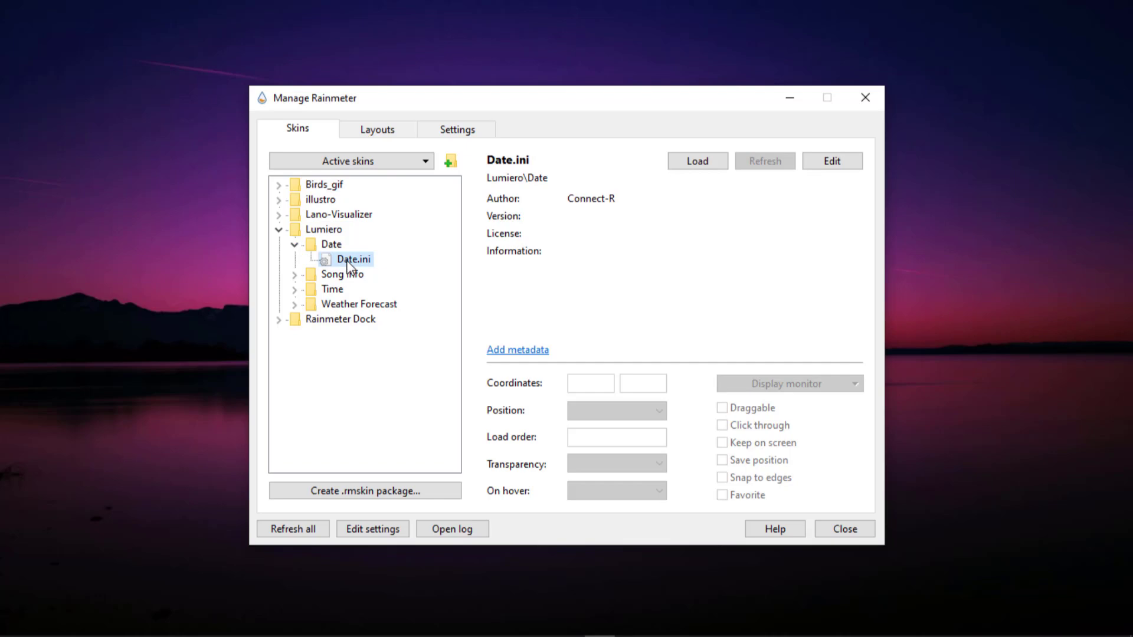
double_click(348, 265)
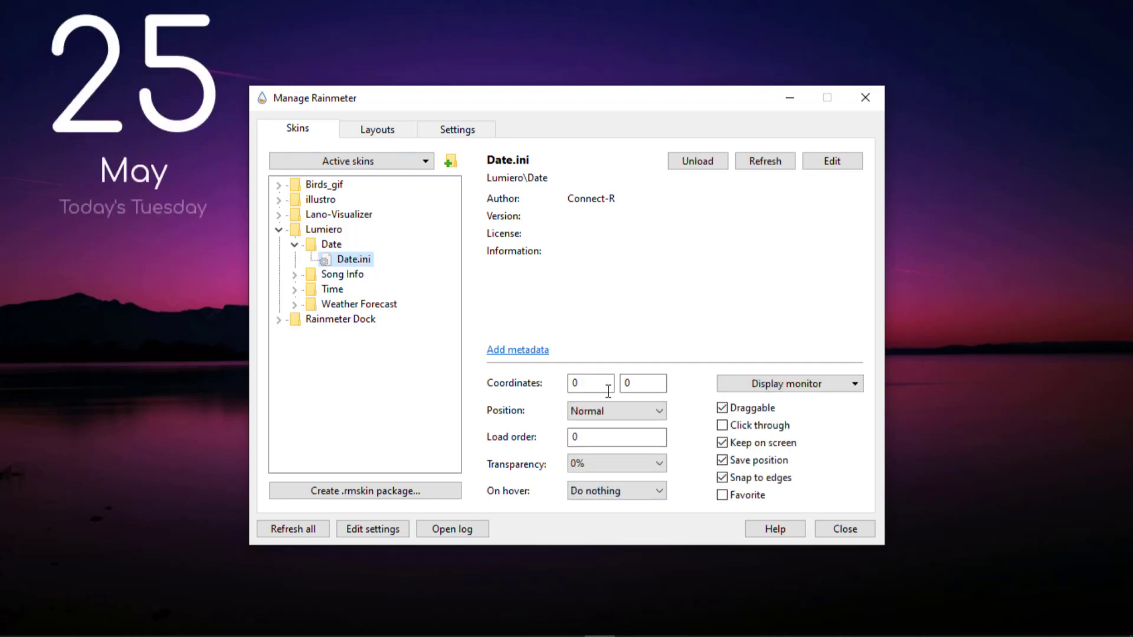
Set the Date skin's position to On desktop, and load Time.ini from Lumiero's Time folder with the same position.
click(661, 412)
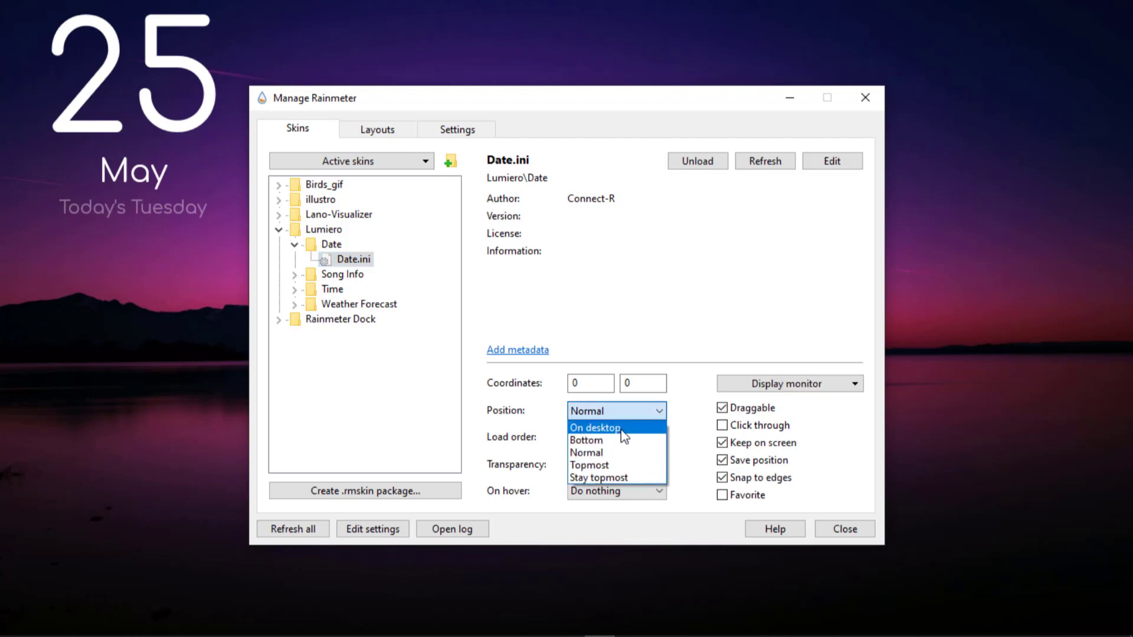
click(621, 428)
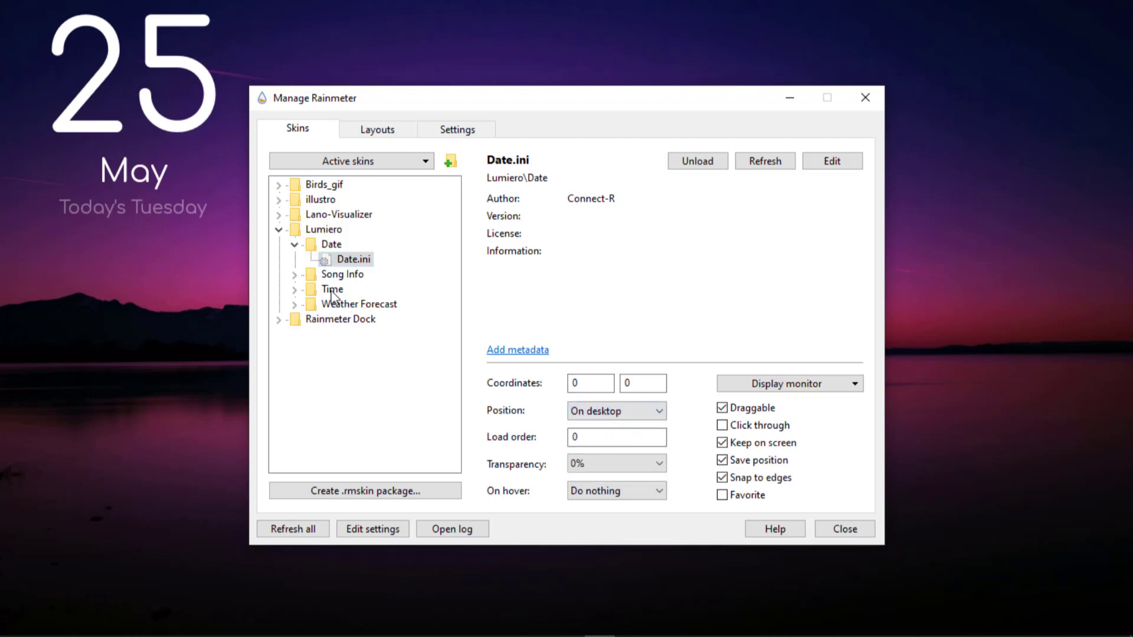
click(295, 291)
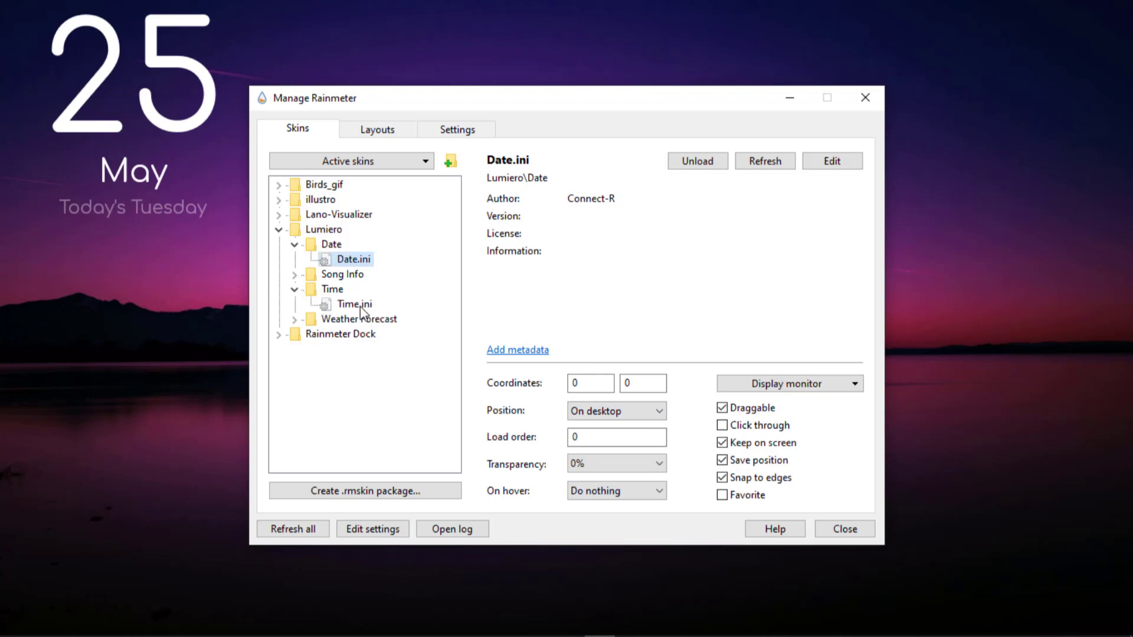
click(360, 306)
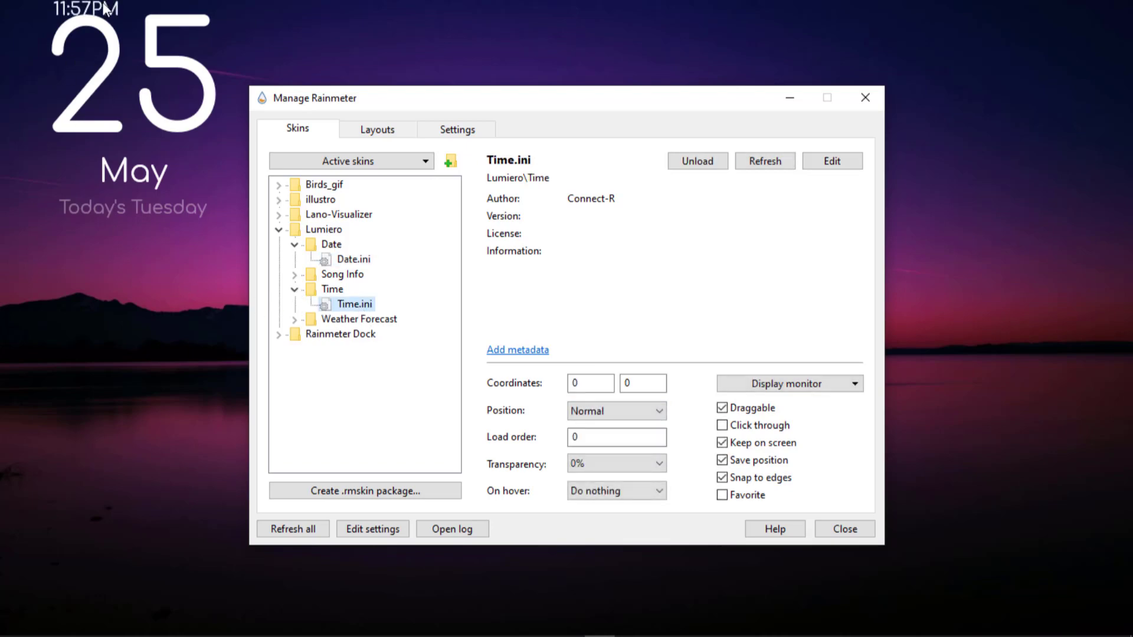
click(659, 412)
click(625, 429)
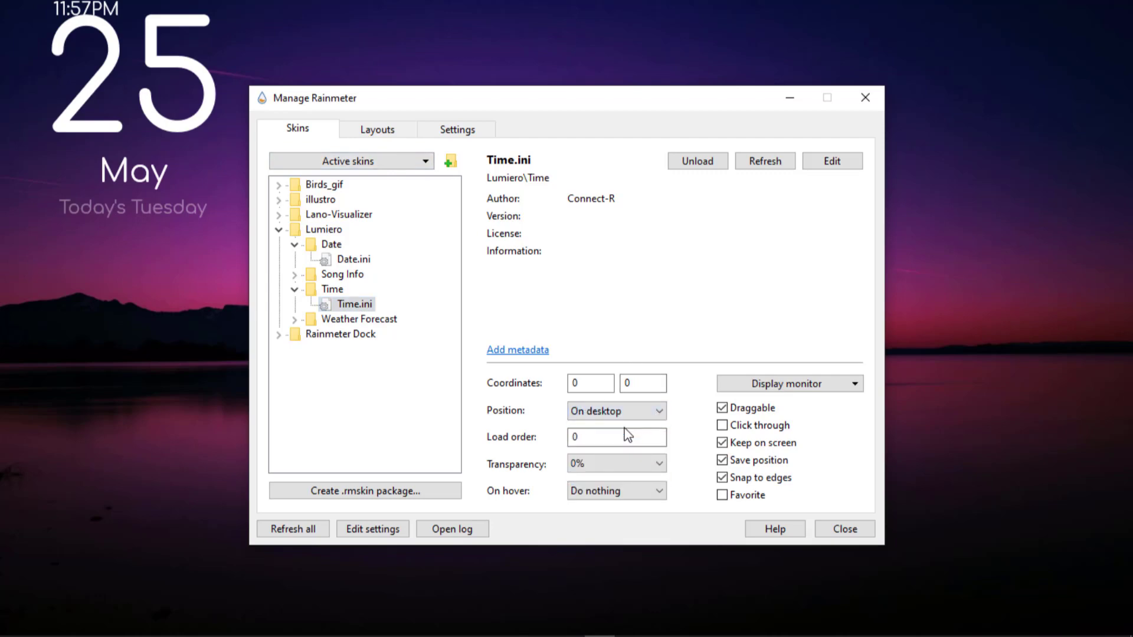
Load Weather Forecast.ini from Lumiero's Weather Forecast folder and set its position to On desktop.
click(294, 320)
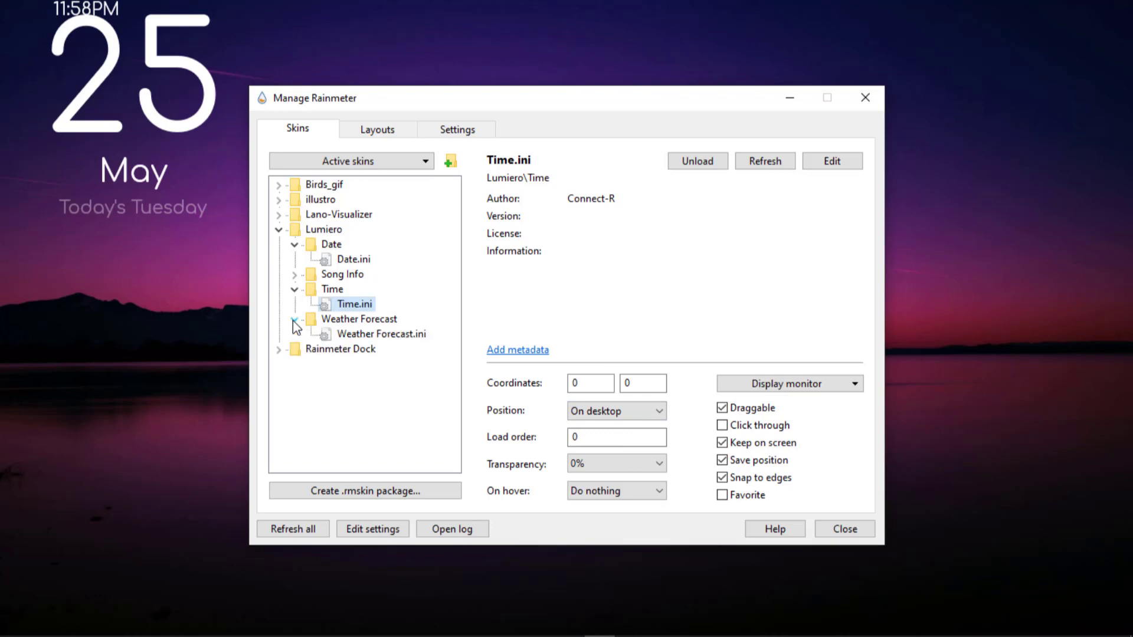
double_click(357, 336)
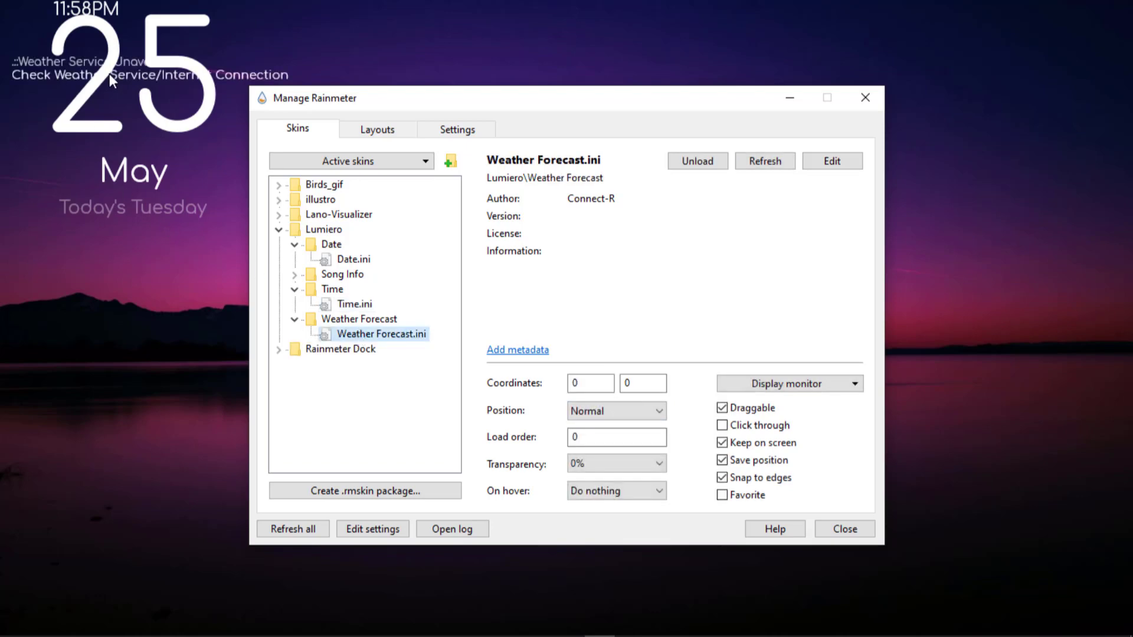
click(660, 411)
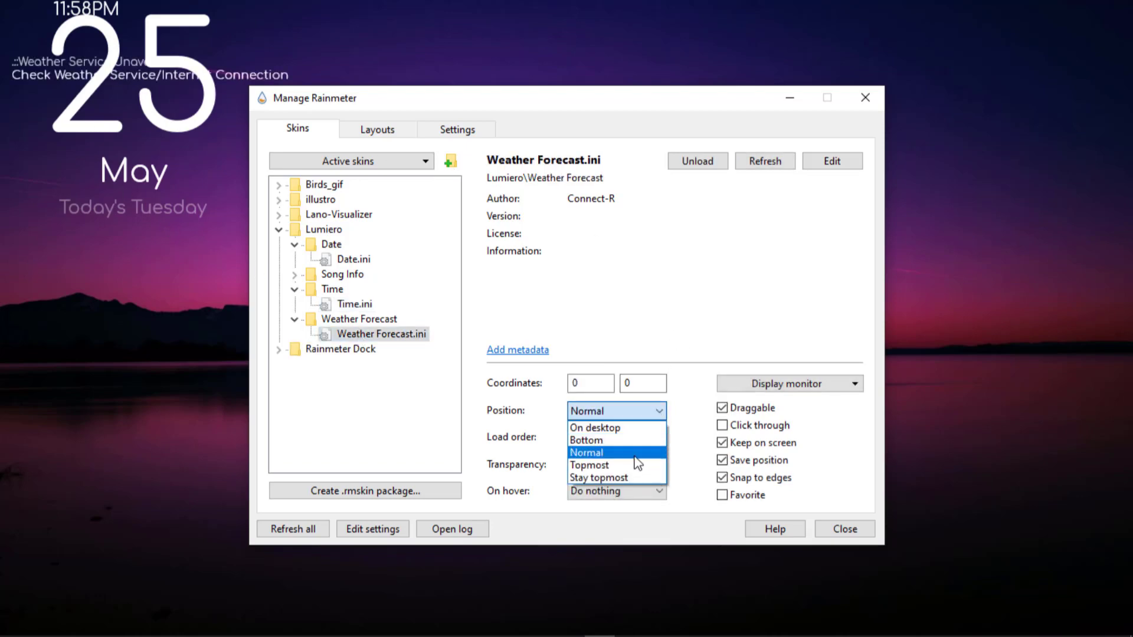
click(614, 428)
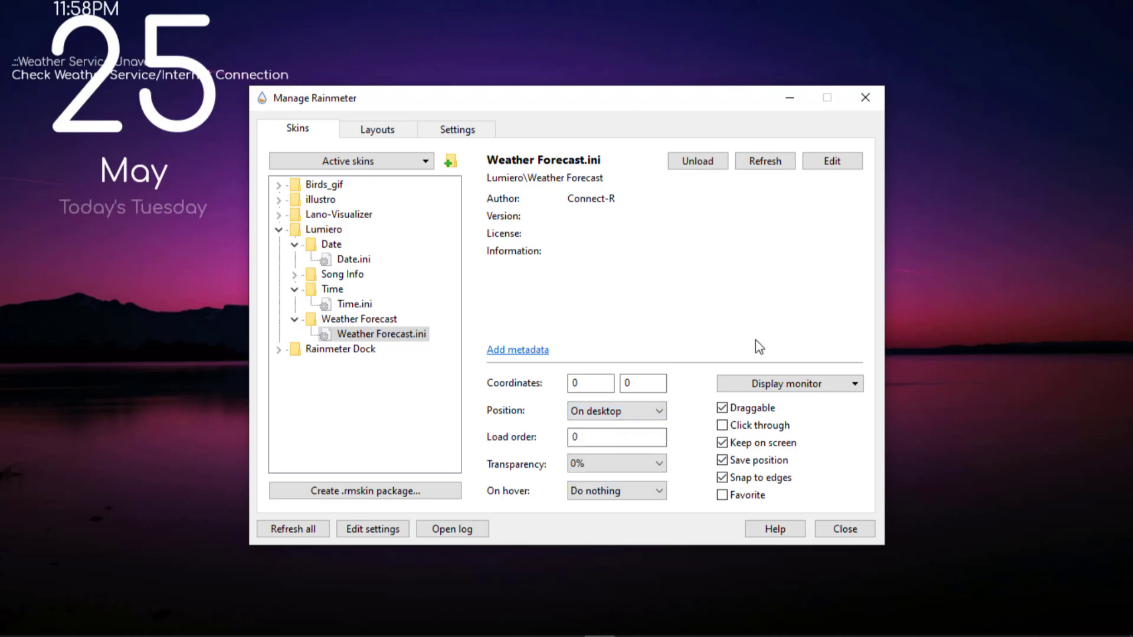
Minimize the Manage Rainmeter window and move the date skin to the upper middle of the desktop.
click(792, 98)
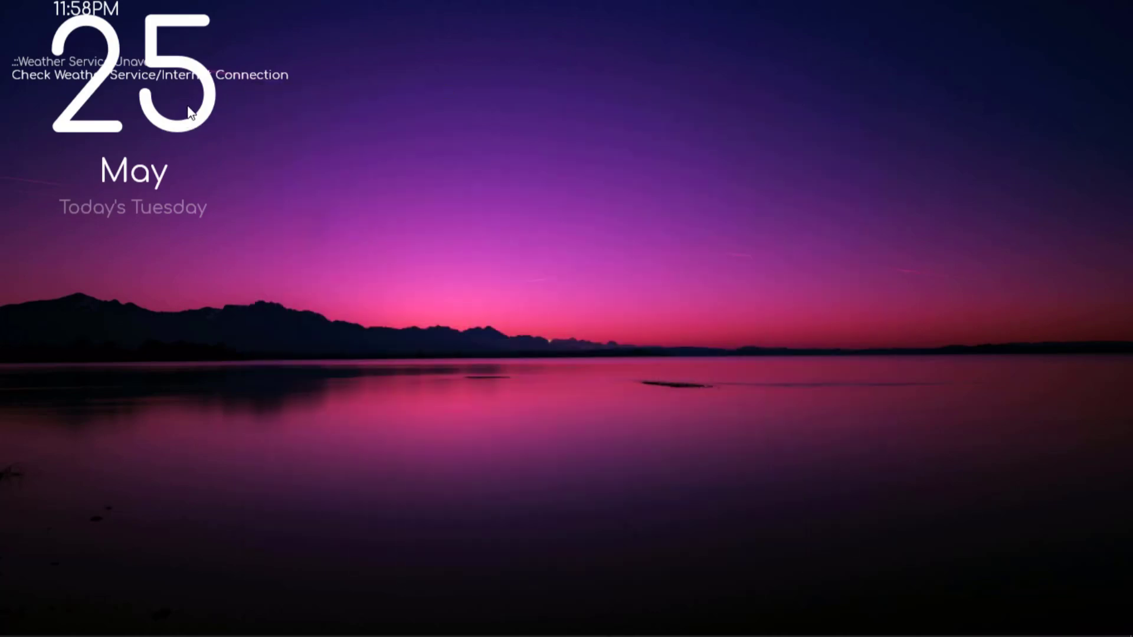
drag(208, 100, 668, 250)
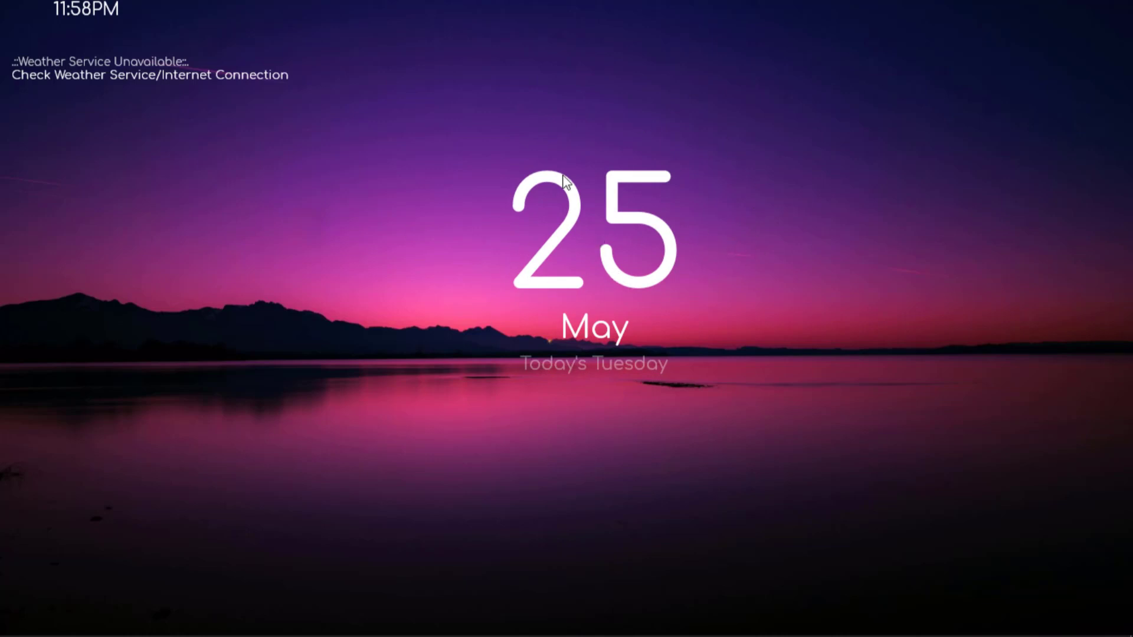
Open the date skin's Date.ini for editing, set Scale to 1.0 under Variables, save the file and close it.
right_click(612, 206)
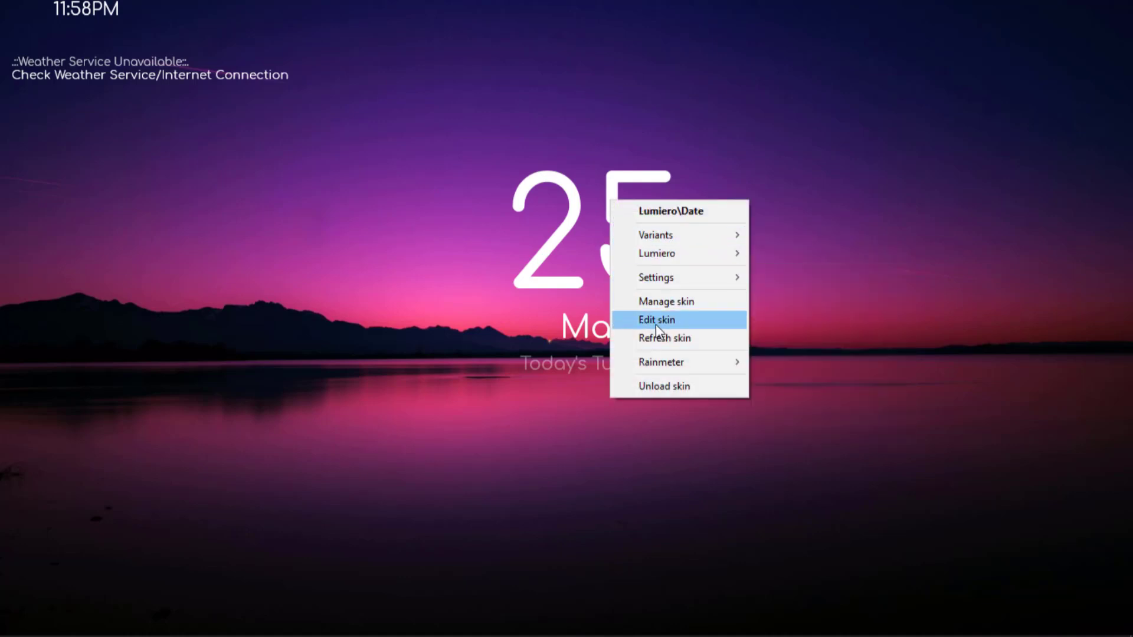
click(672, 320)
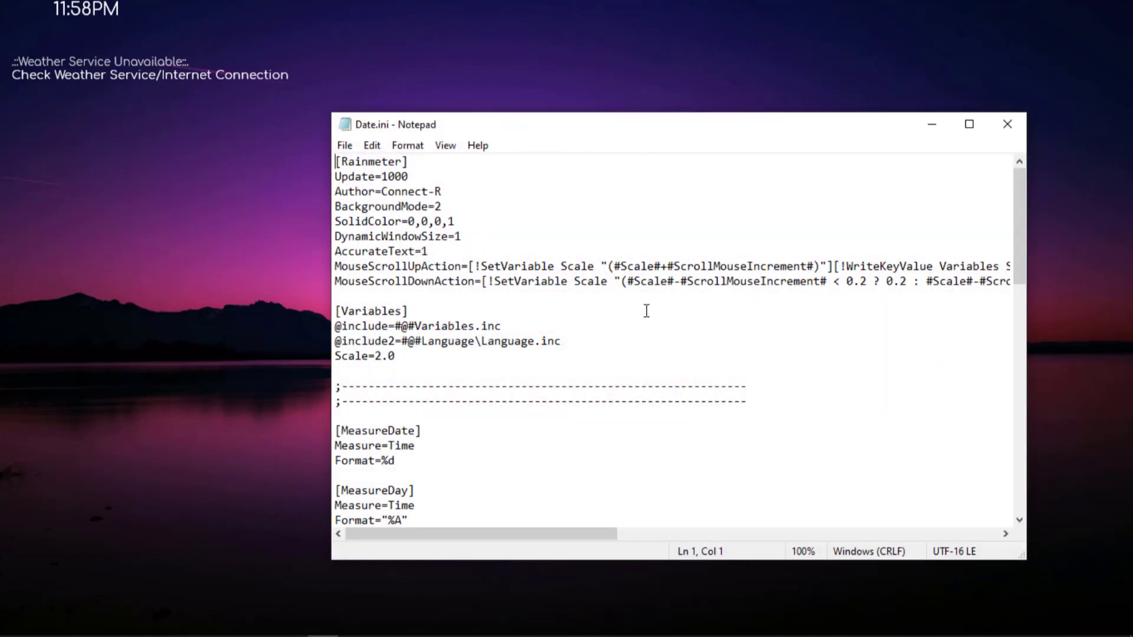
drag(1021, 204, 1022, 259)
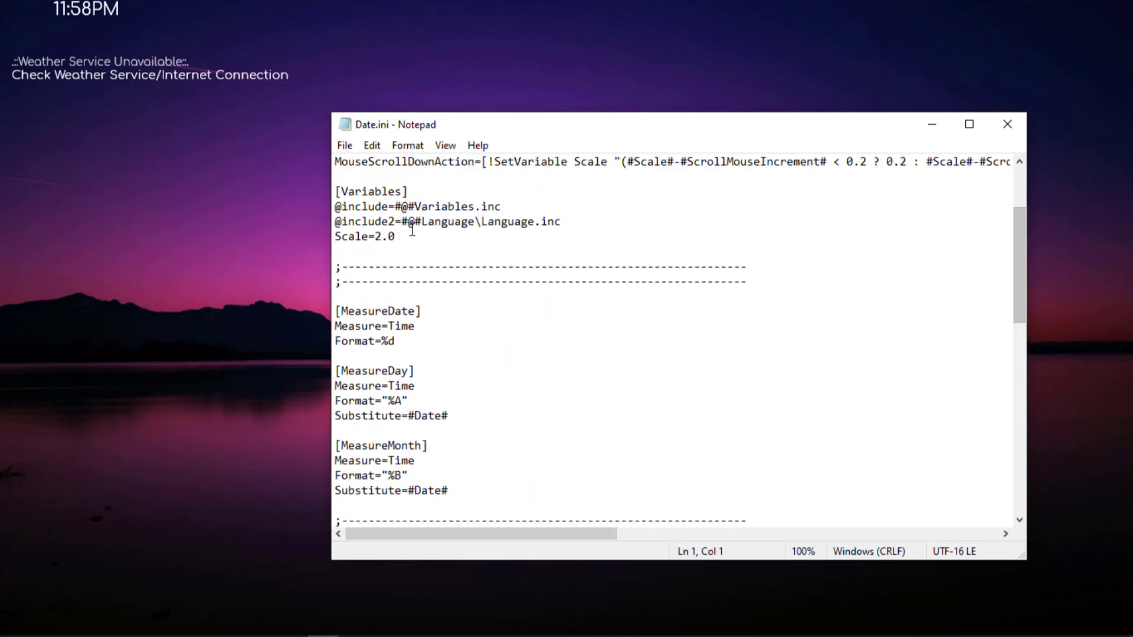
click(380, 237)
key(Right)
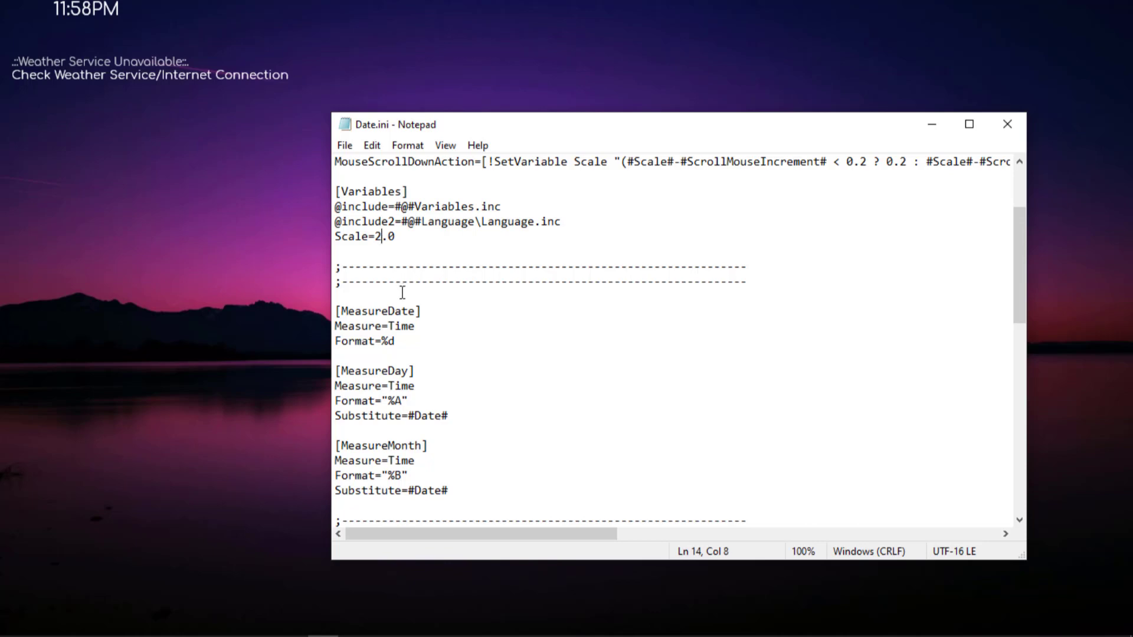
key(BackSpace)
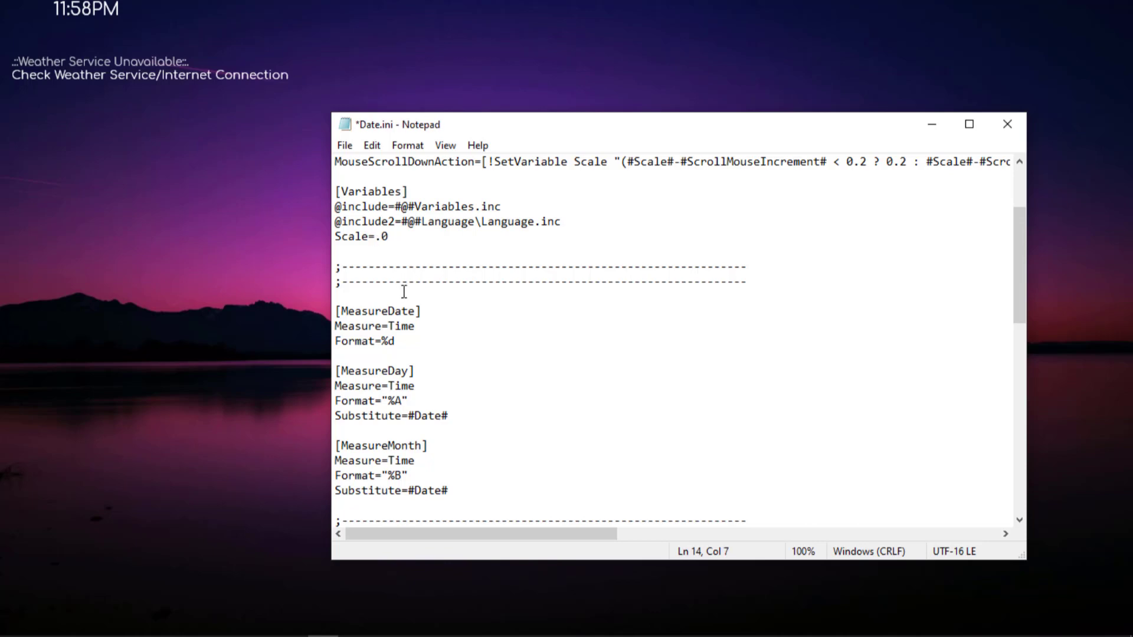
text(1)
click(344, 146)
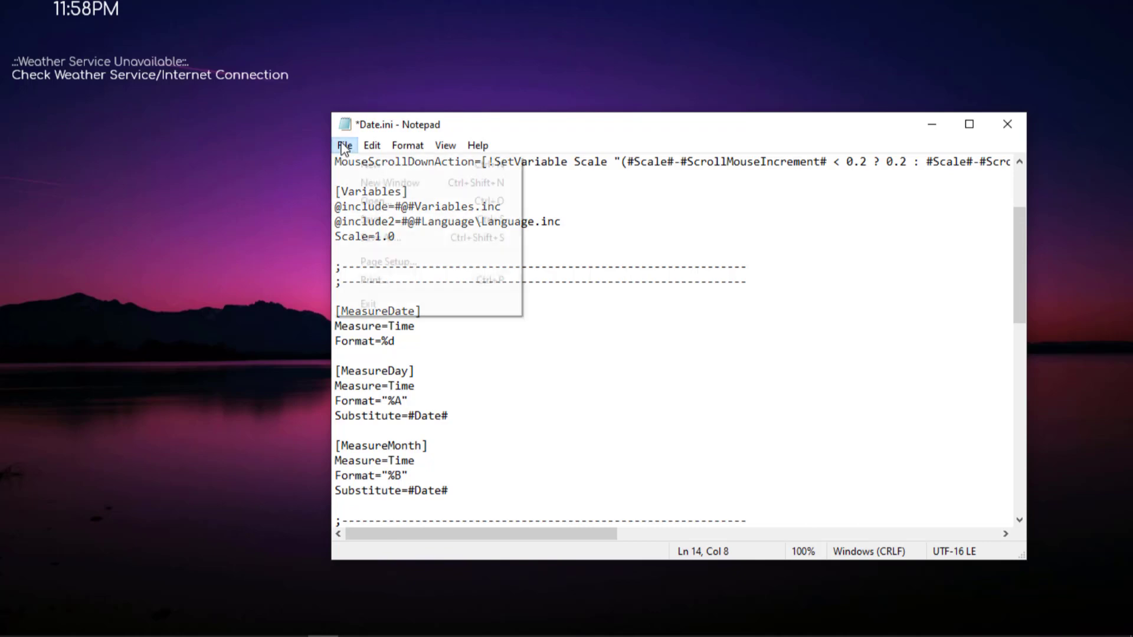
click(360, 218)
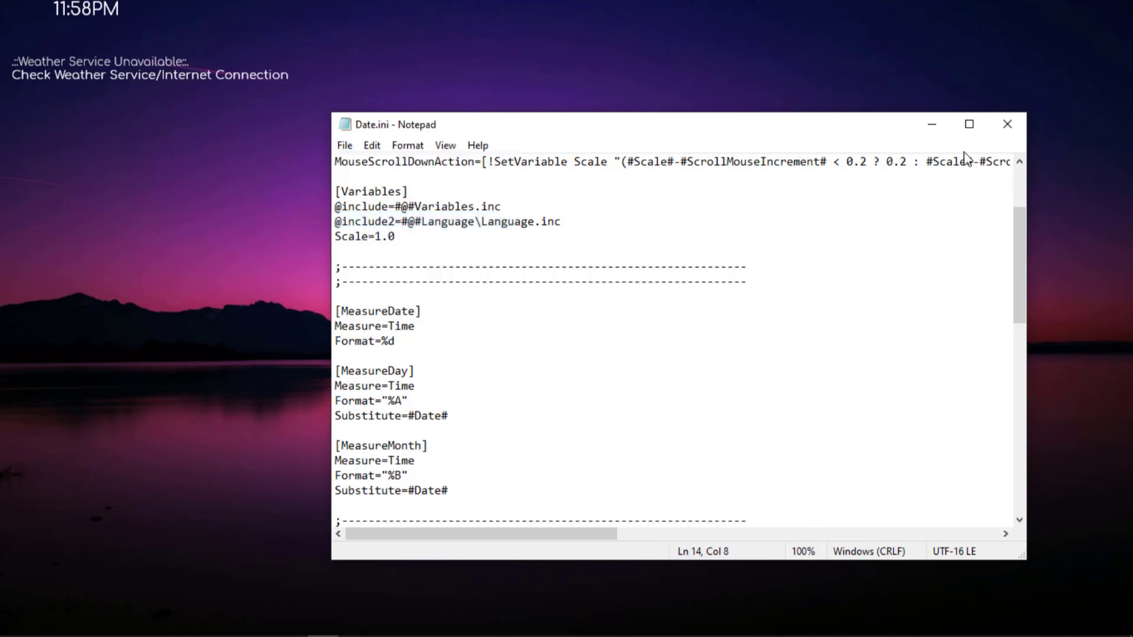
click(1007, 125)
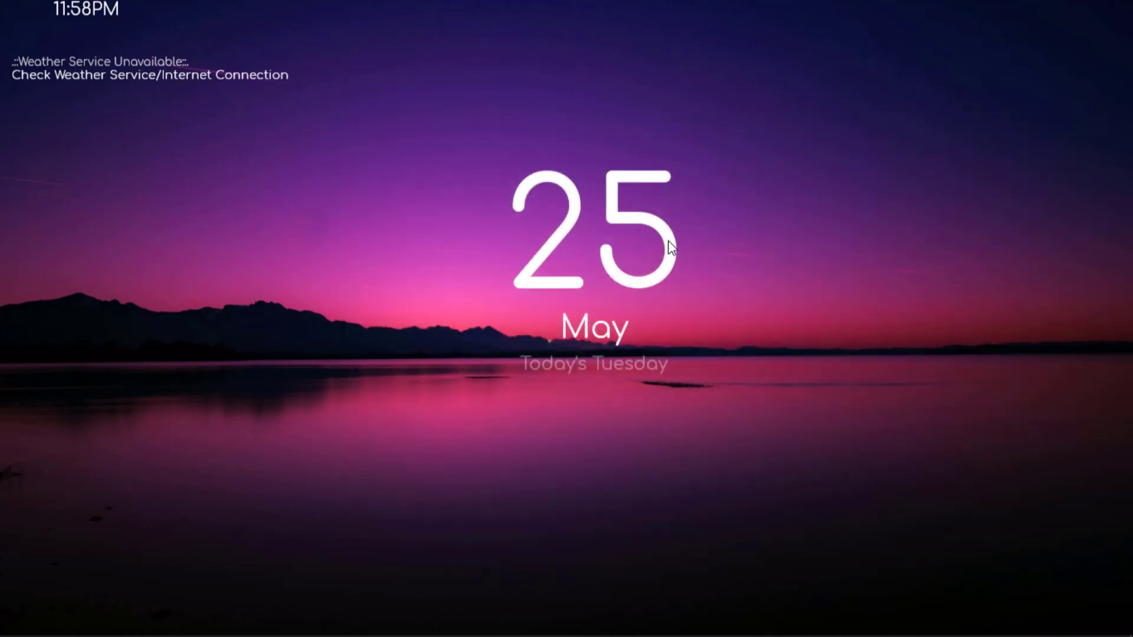
Refresh the date skin and move it slightly lower, near the centre of the desktop.
right_click(668, 242)
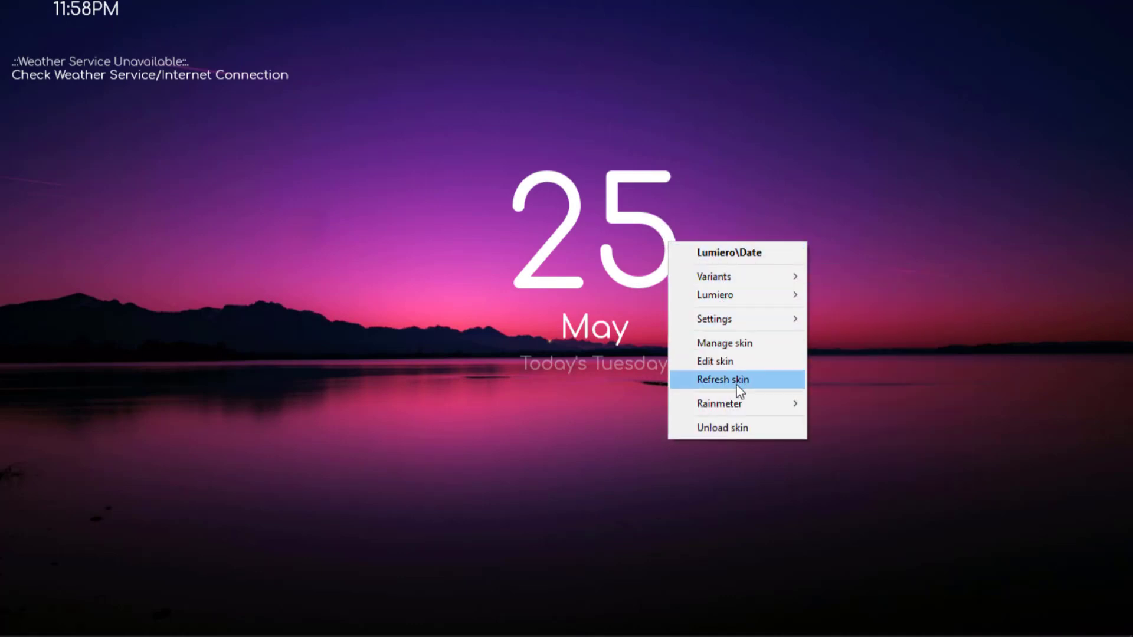
click(711, 382)
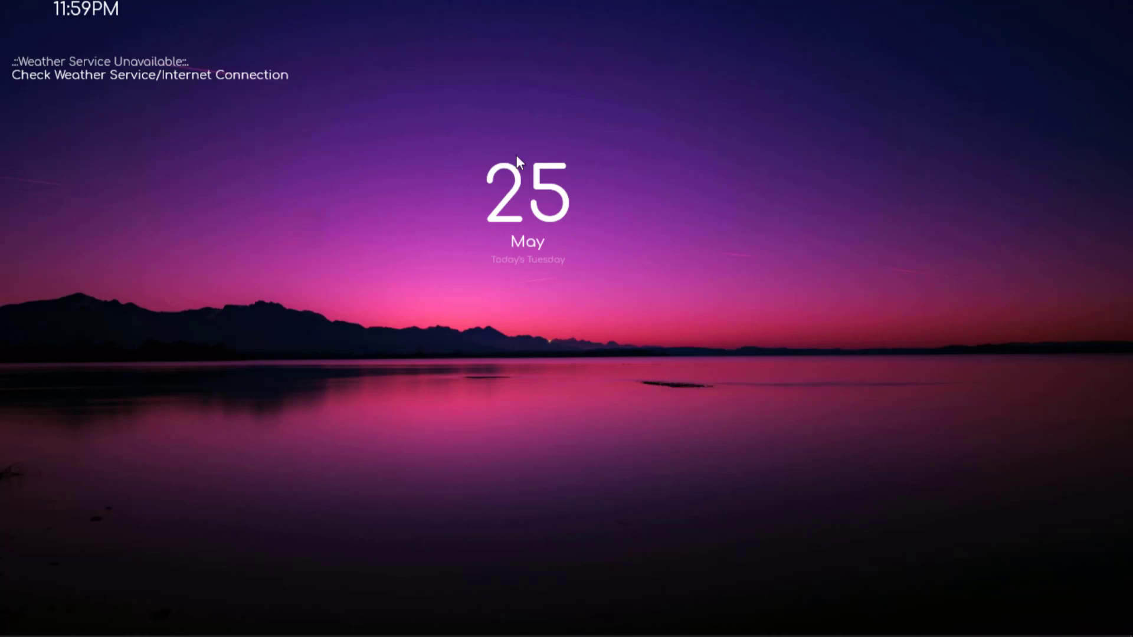
drag(564, 207, 567, 256)
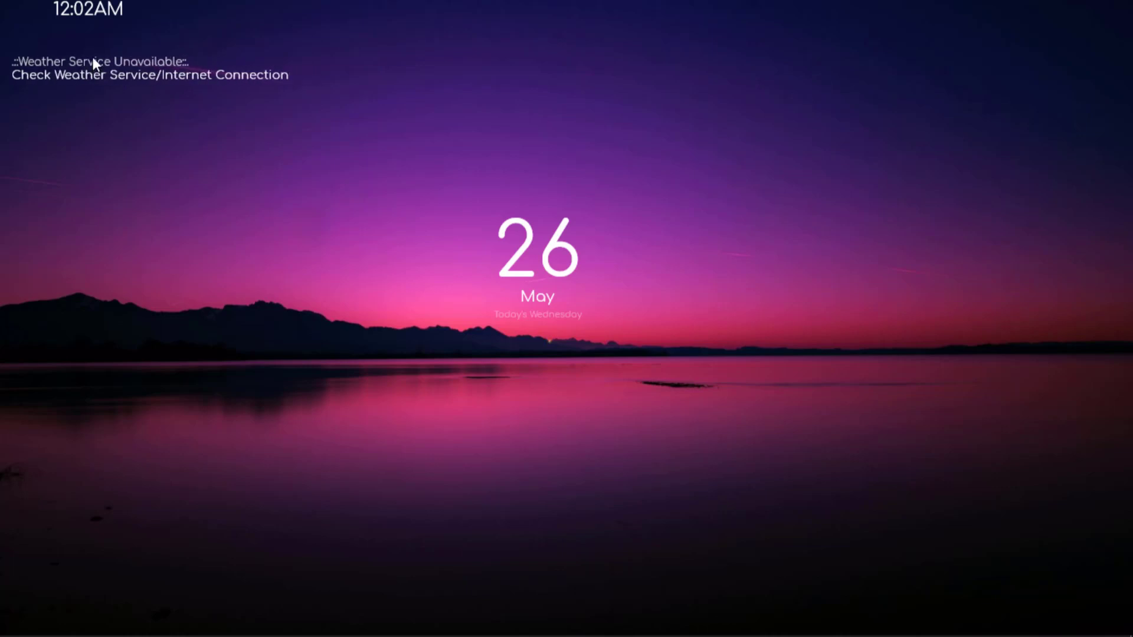
Open the Yahoo weather page through the Location custom action of the Weather Forecast skin.
right_click(152, 68)
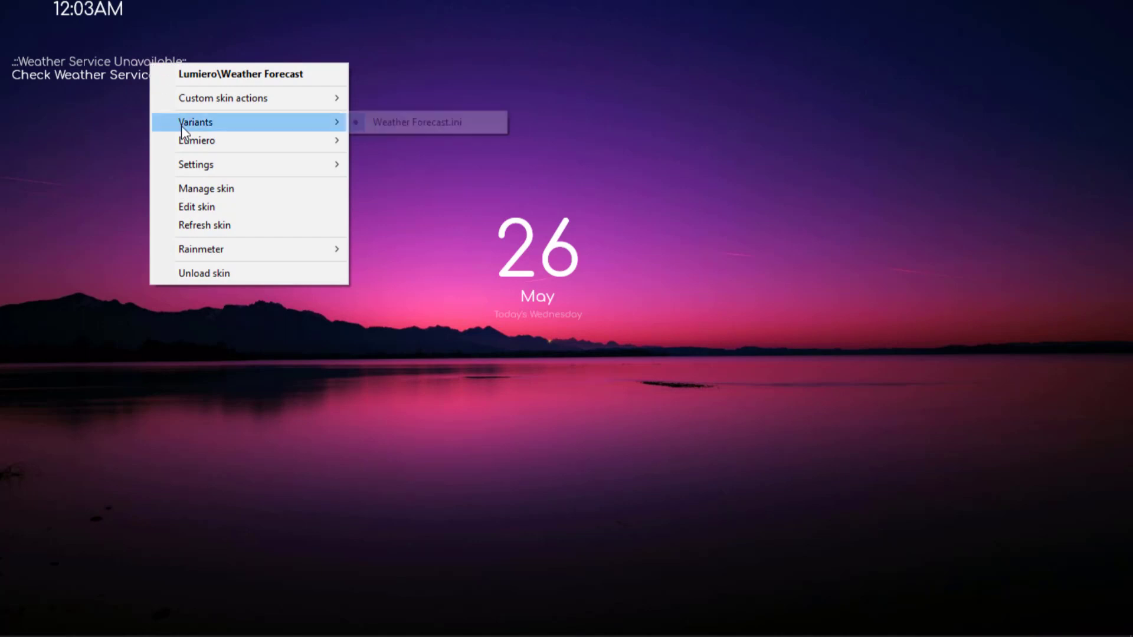
mouse_move(211, 103)
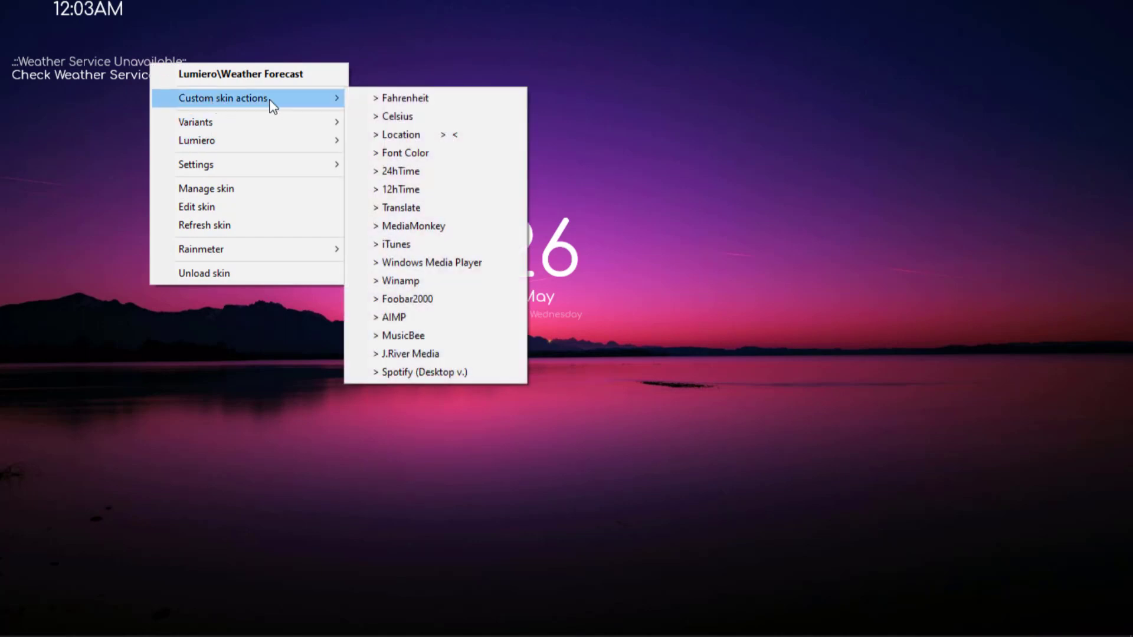
click(431, 135)
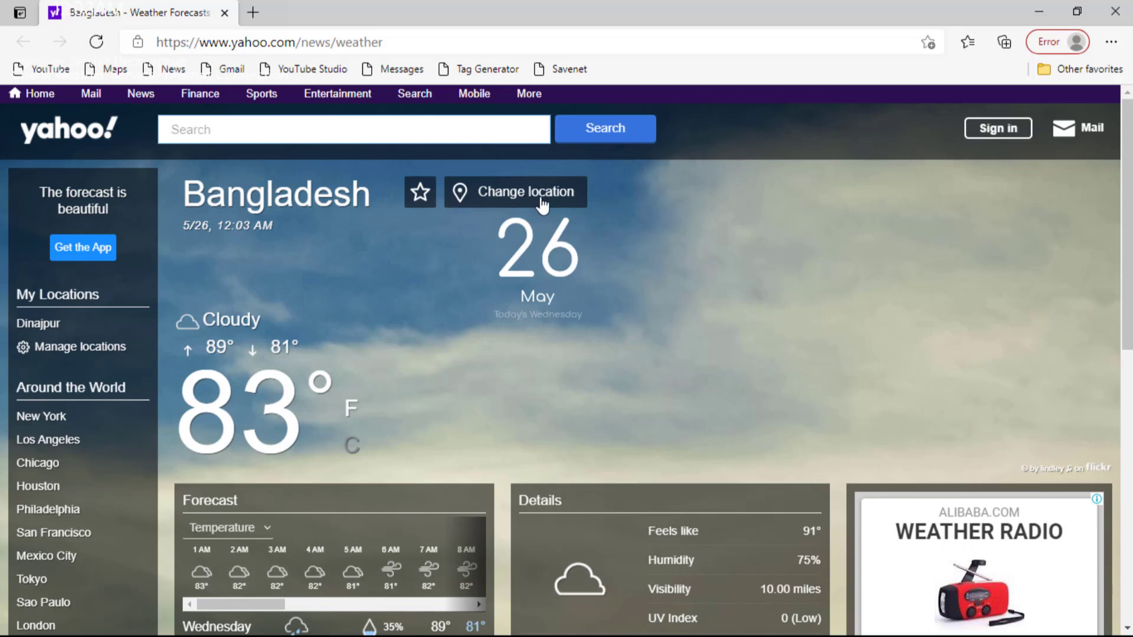
Change the location on the Yahoo weather page to Dinajpur.
click(505, 202)
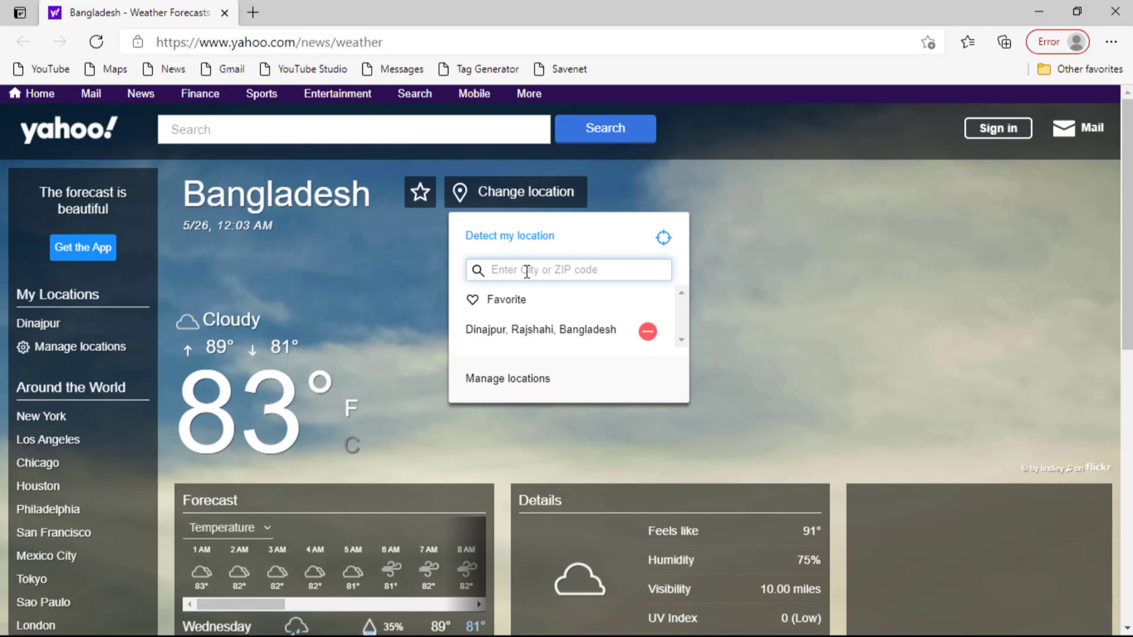
text(di)
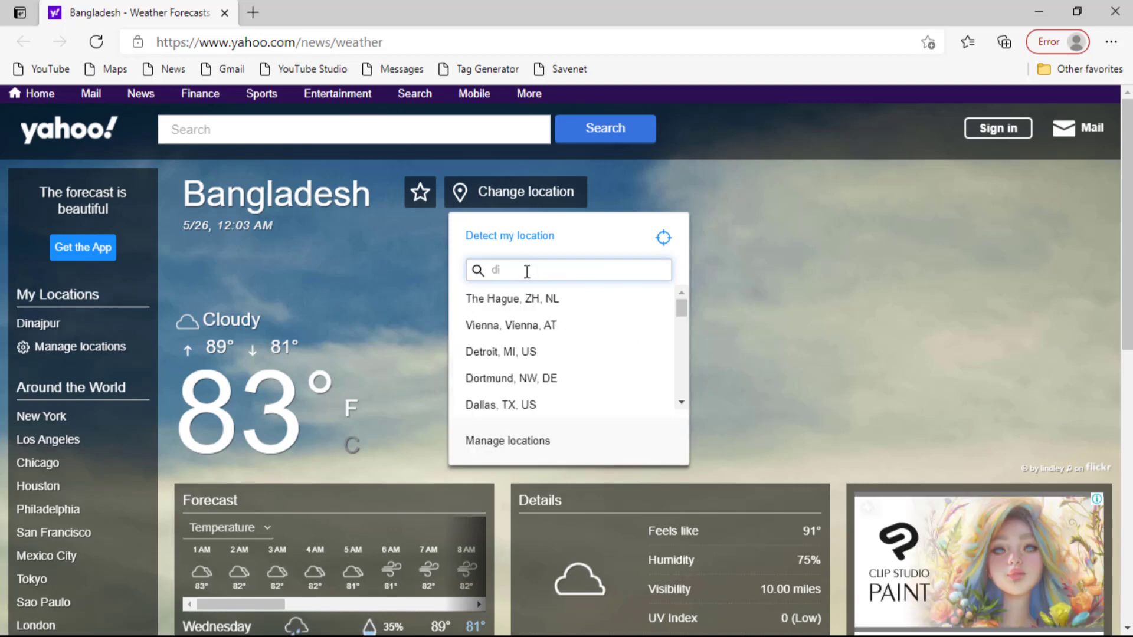
text(najpur)
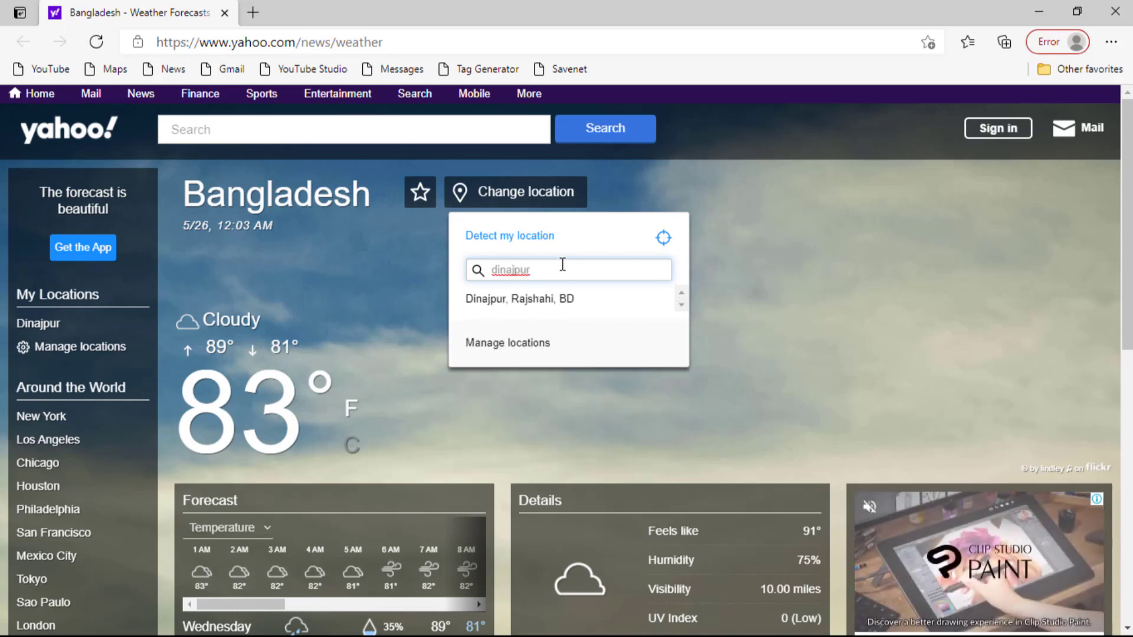
key(Return)
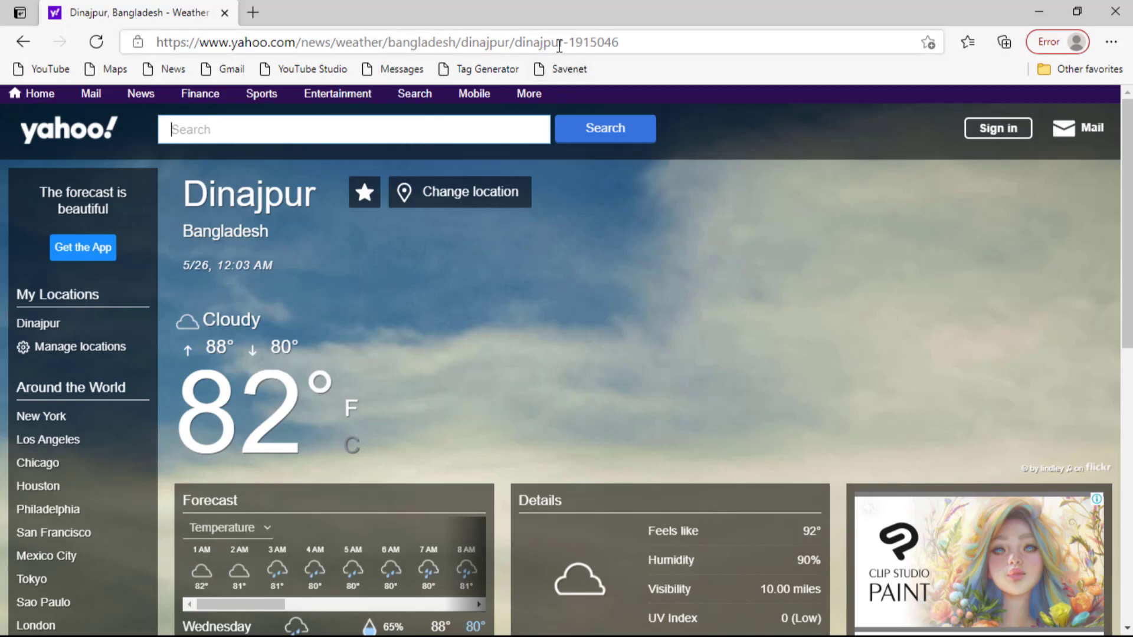
Copy the web address of the Dinajpur weather page and close the browser.
click(687, 40)
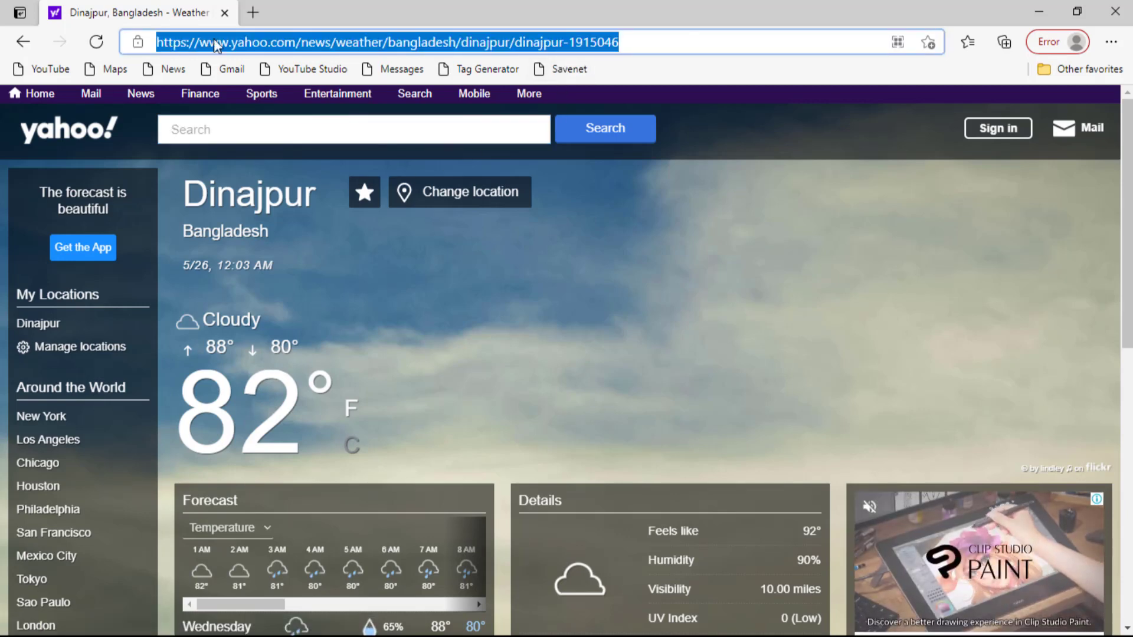
right_click(341, 38)
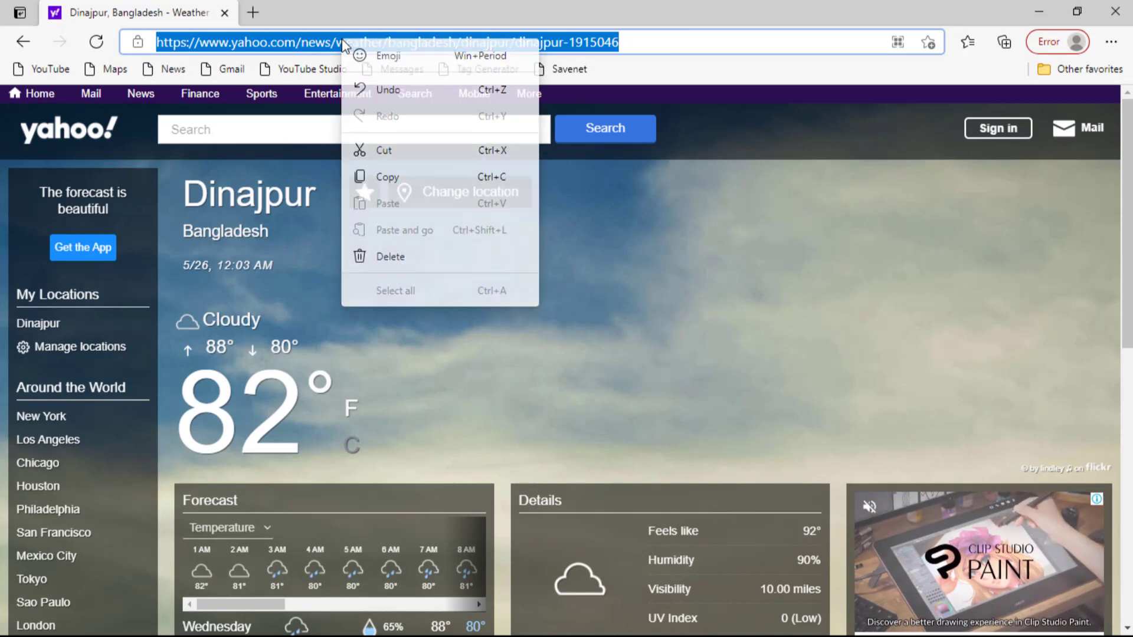
click(387, 177)
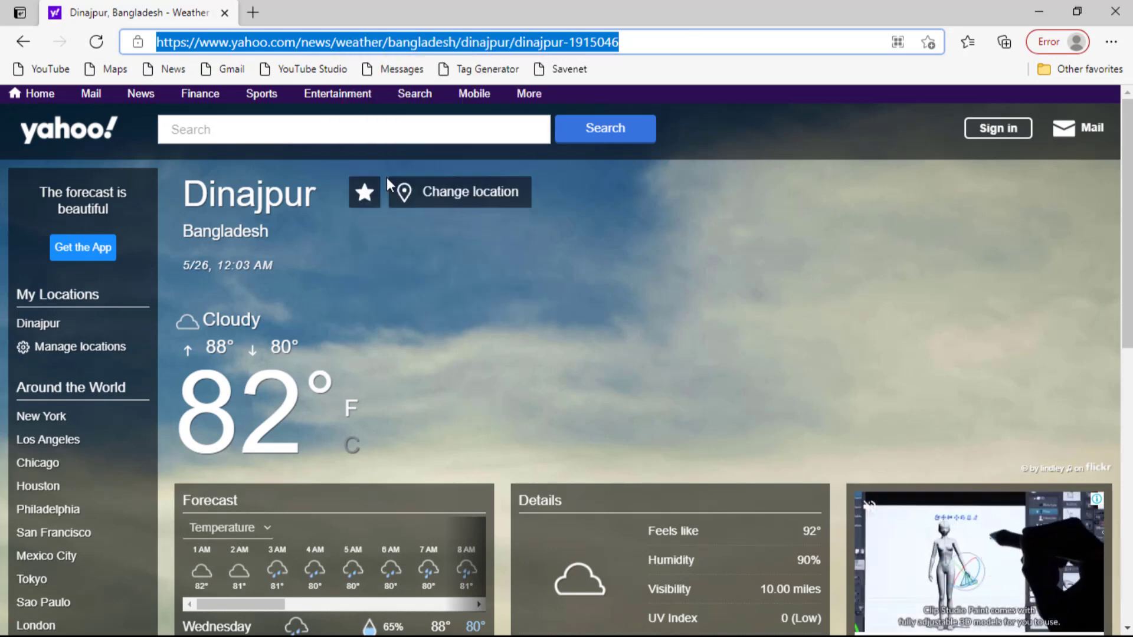
click(1113, 13)
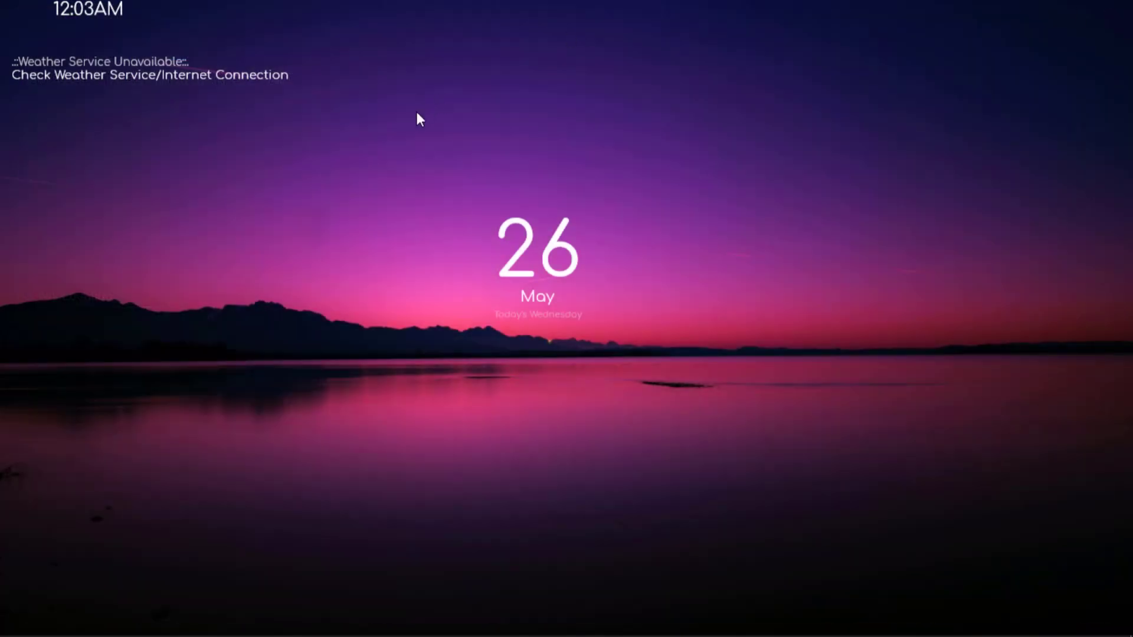
Open the Weather Forecast skin's configuration file for editing and go to the Url line of its MeasureWeather section.
right_click(148, 63)
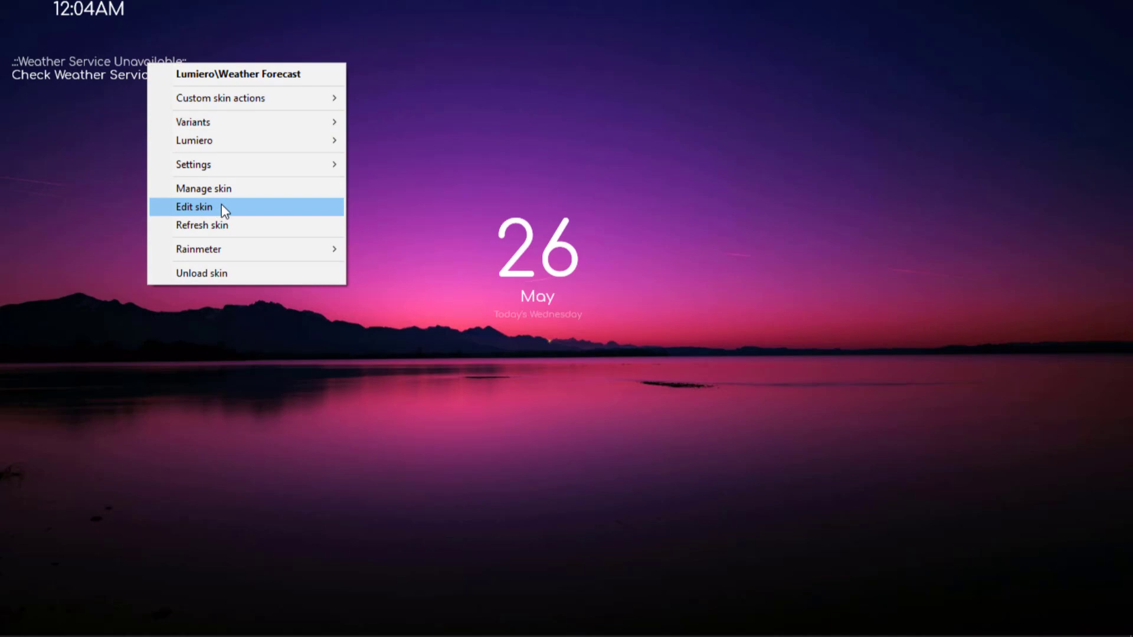
click(236, 207)
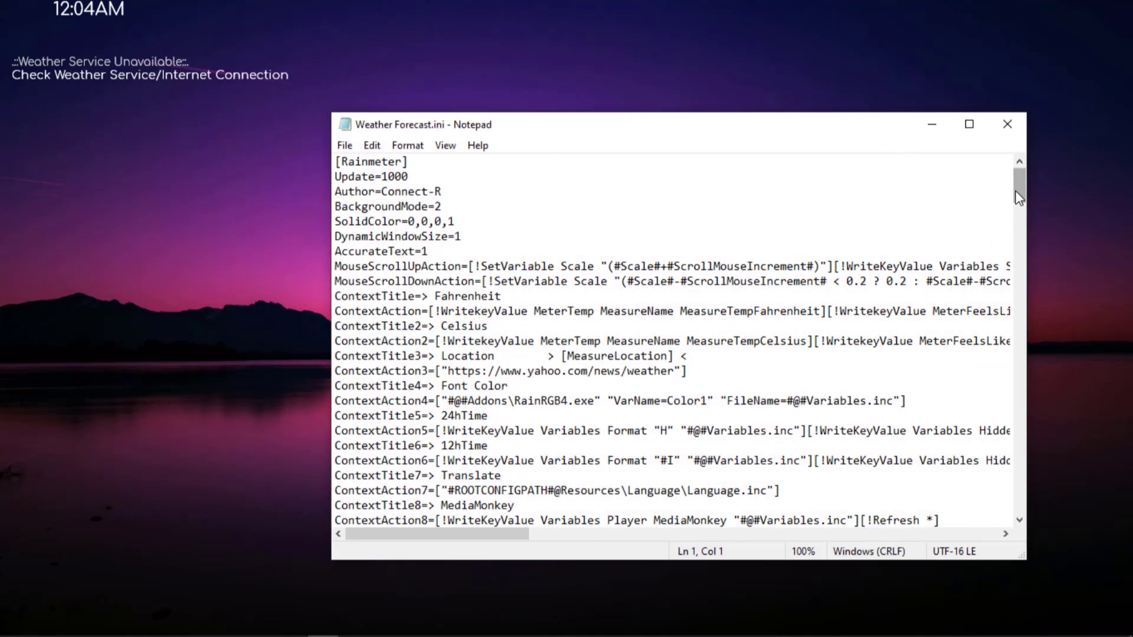
drag(1022, 185, 1023, 229)
drag(1022, 231, 1022, 253)
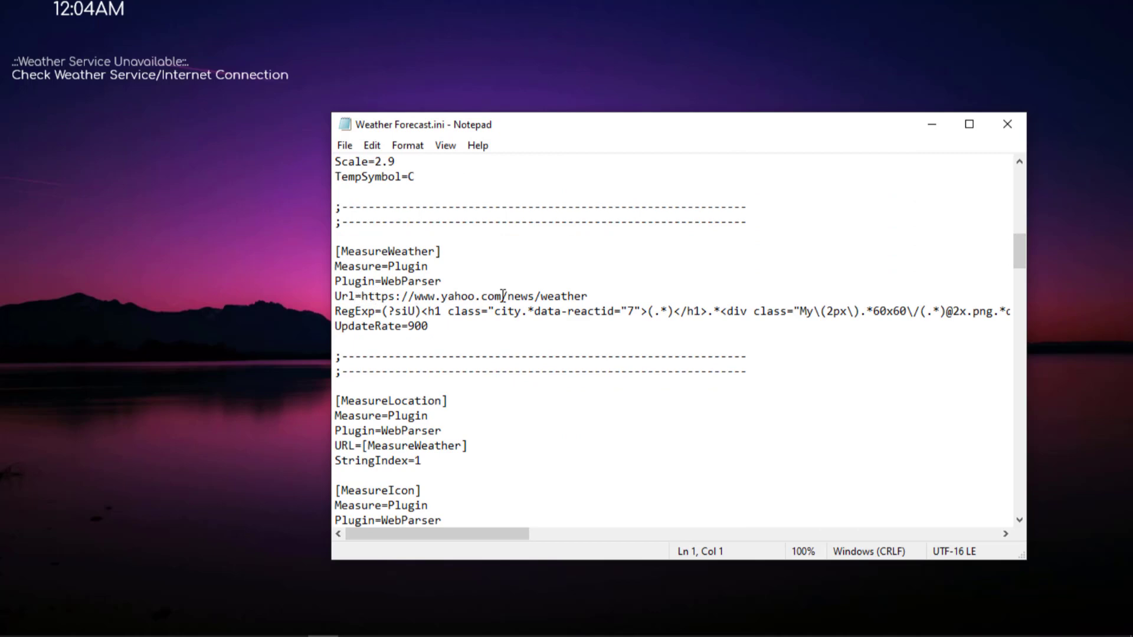
click(969, 124)
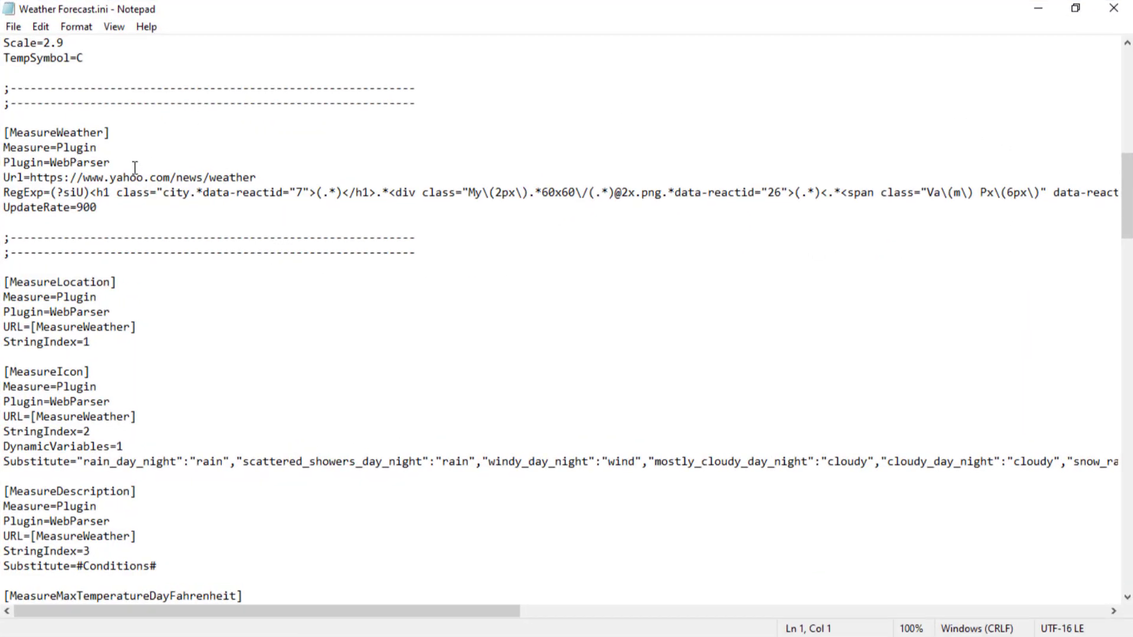
click(266, 179)
drag(268, 177, 32, 177)
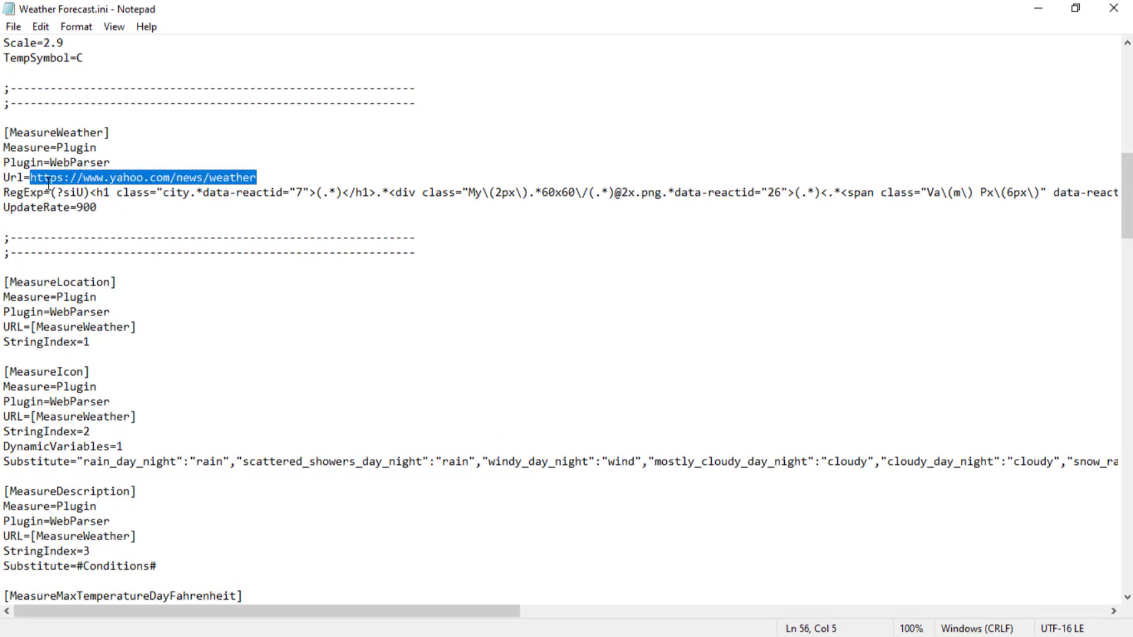
right_click(180, 175)
click(228, 246)
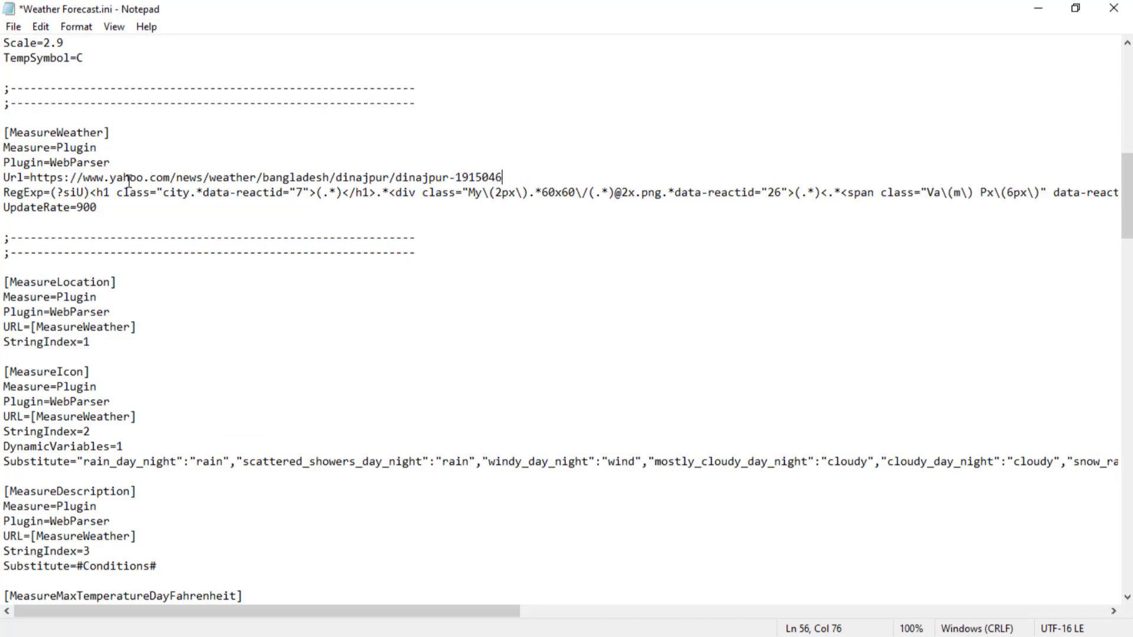
Save and close Weather Forecast.ini, and refresh the Weather Forecast skin on the desktop.
click(17, 30)
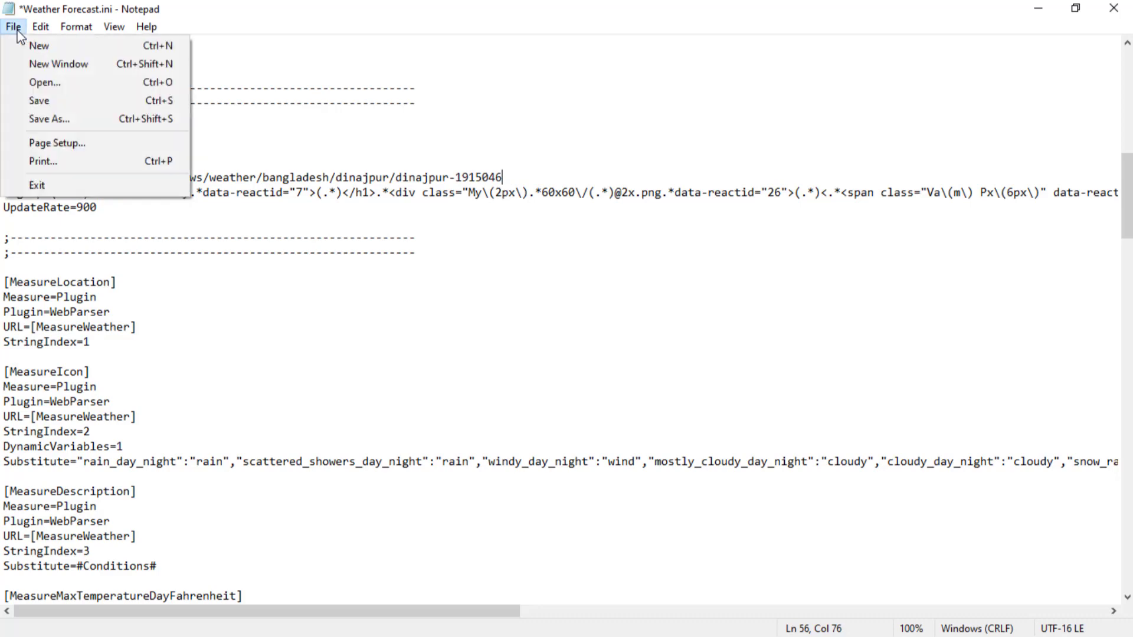
click(39, 102)
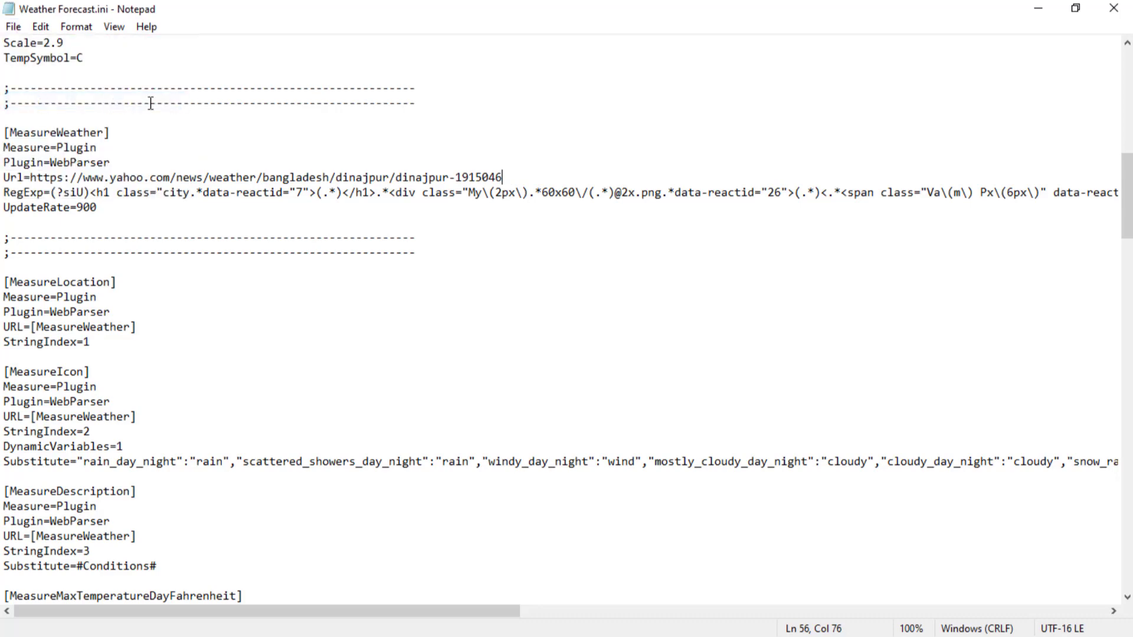
click(1114, 9)
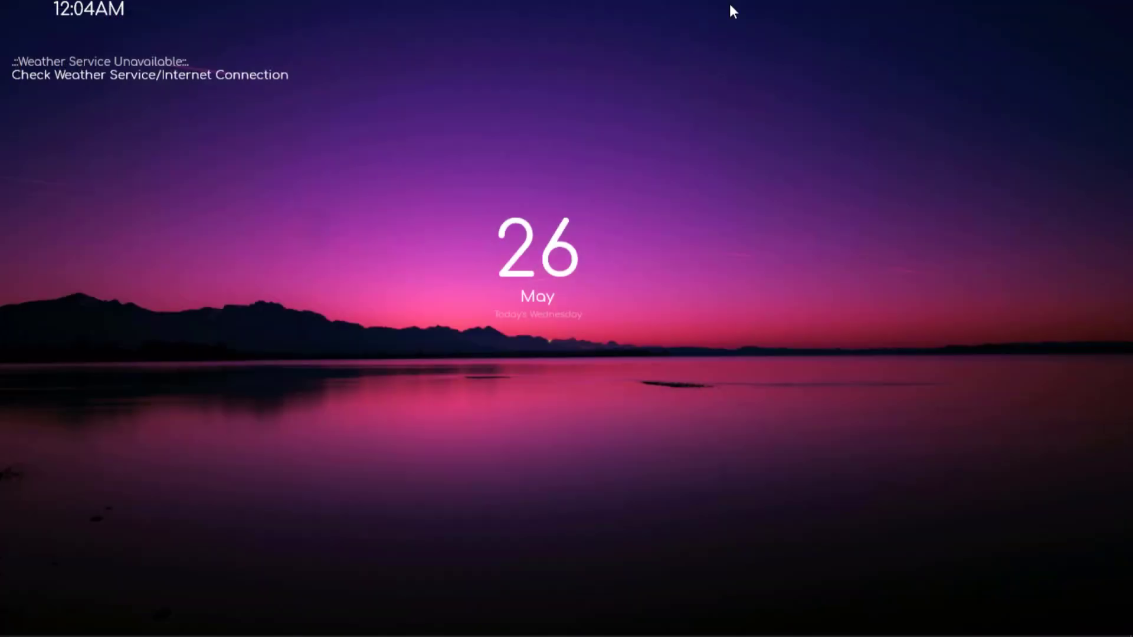
right_click(232, 73)
click(278, 236)
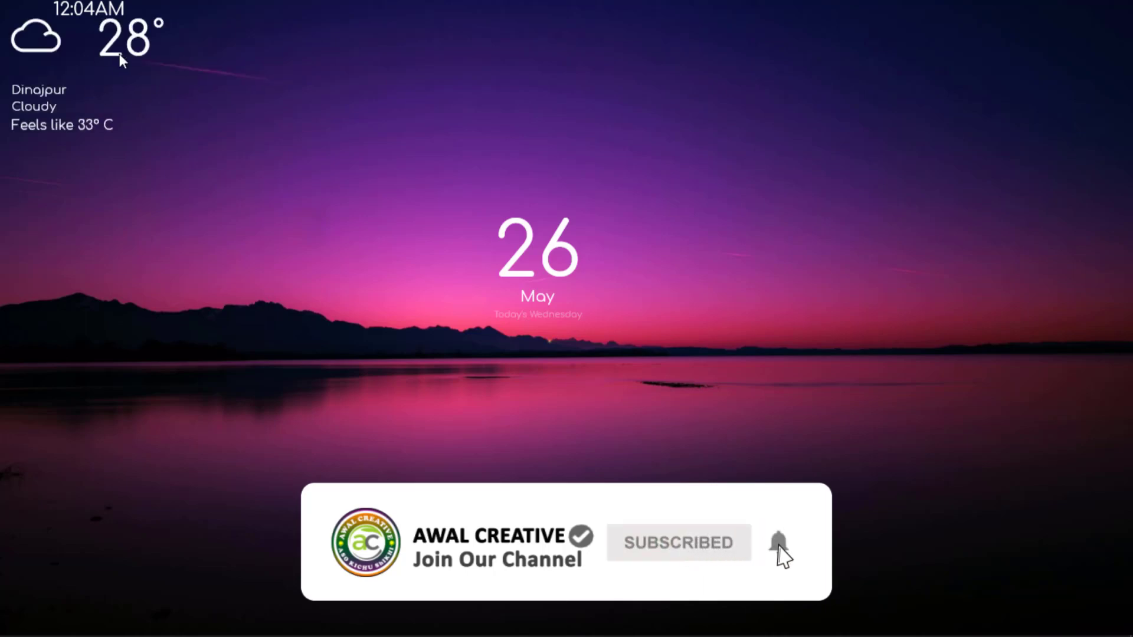
Arrange the weather skin in the desktop's upper-left corner with the time skin directly beneath its feels-like temperature line.
drag(127, 48, 120, 69)
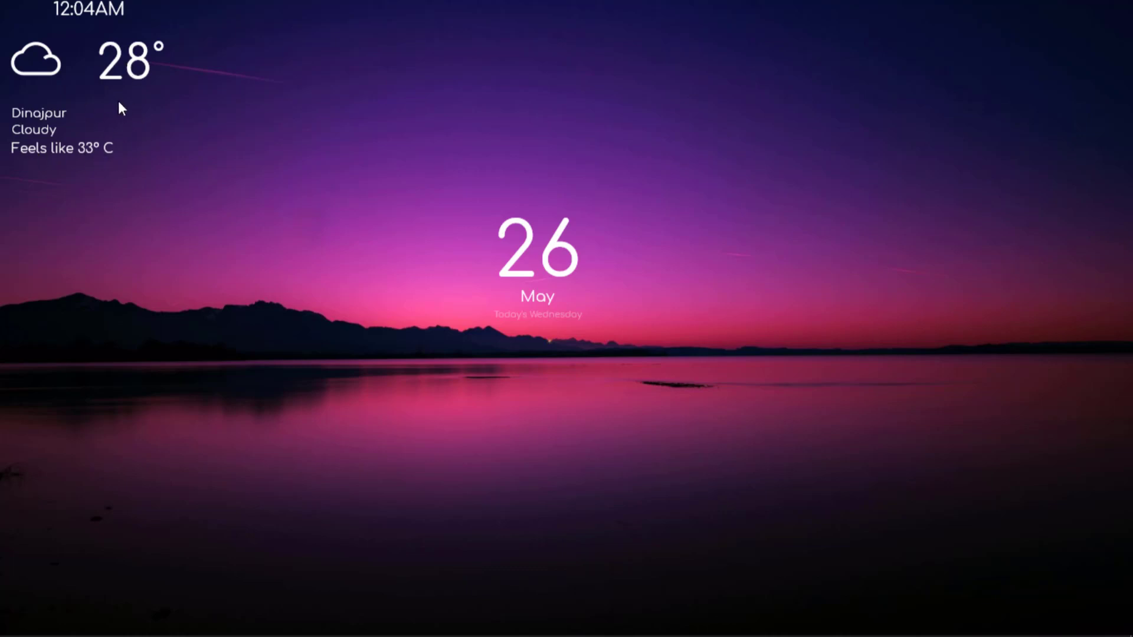
drag(76, 8, 121, 183)
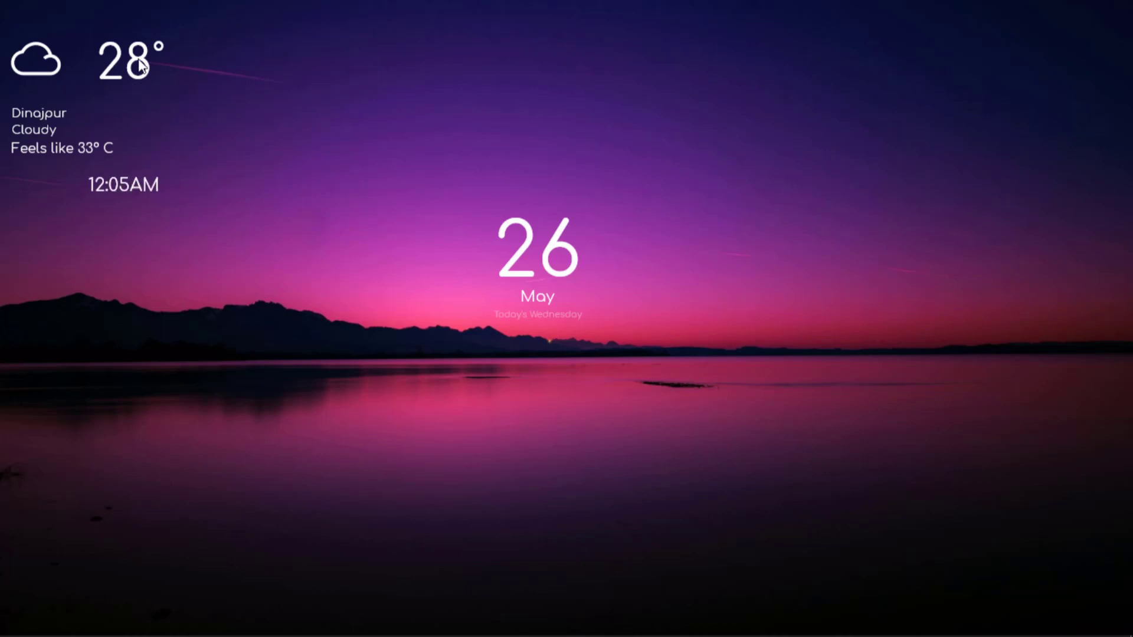
drag(136, 80, 122, 40)
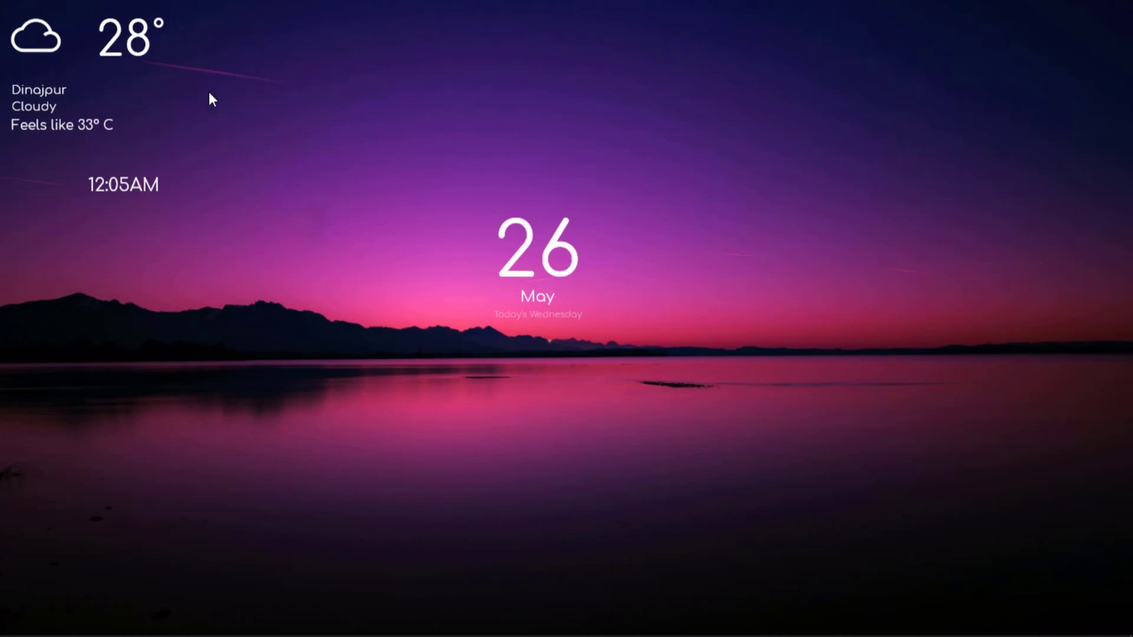
drag(132, 190, 127, 155)
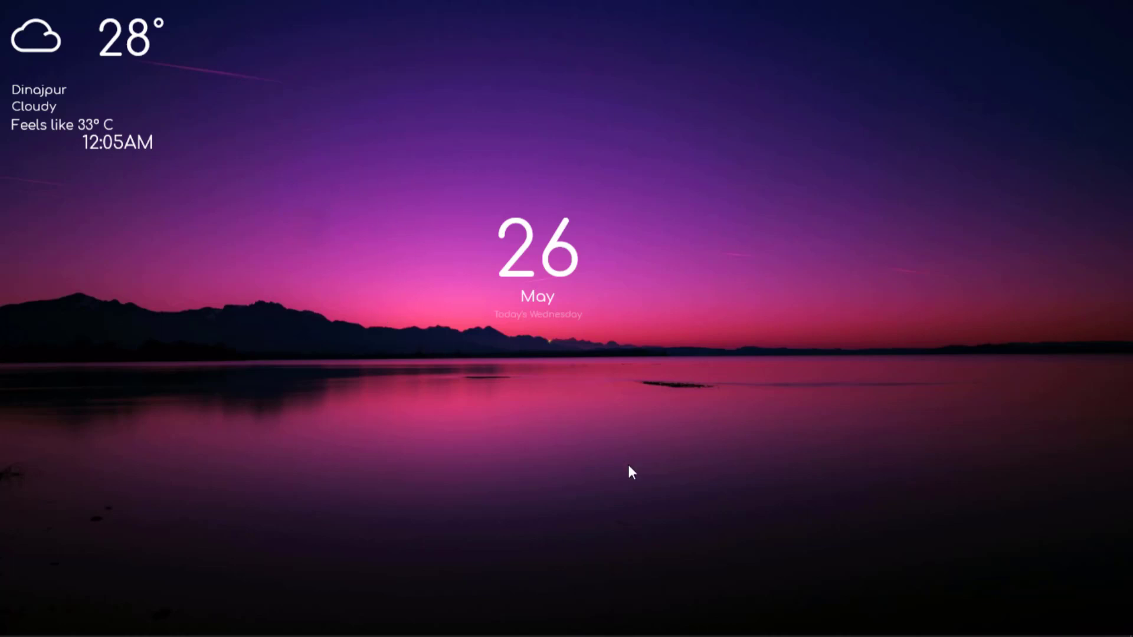
Load the disco.ini skin from the Birds_gif folder in the Rainmeter manager.
mouse_move(696, 622)
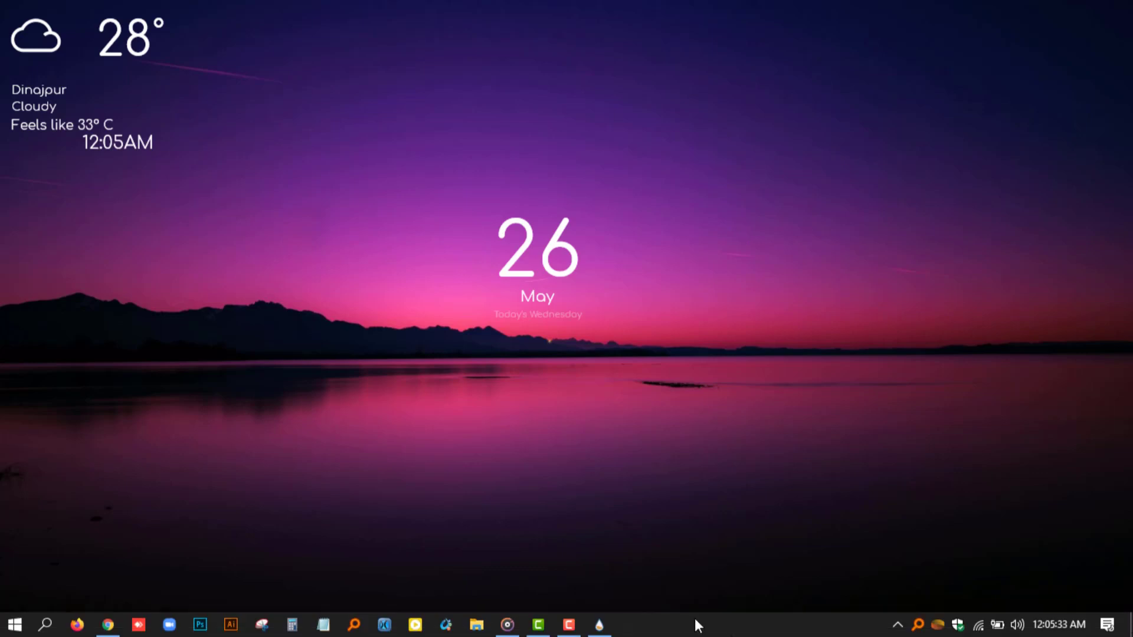
click(608, 629)
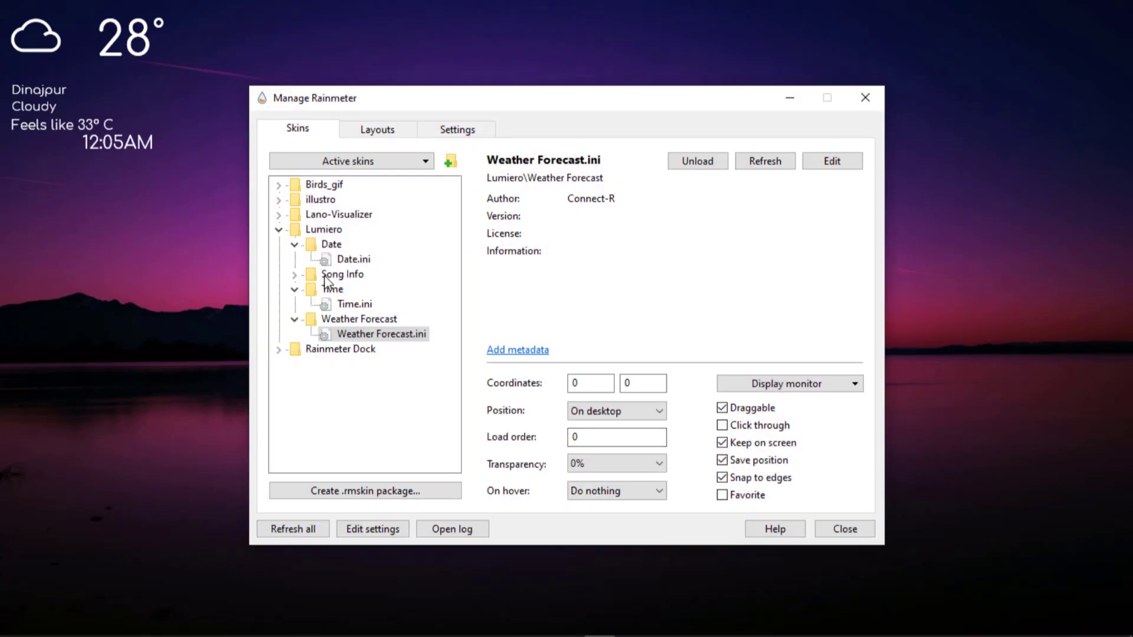
click(279, 230)
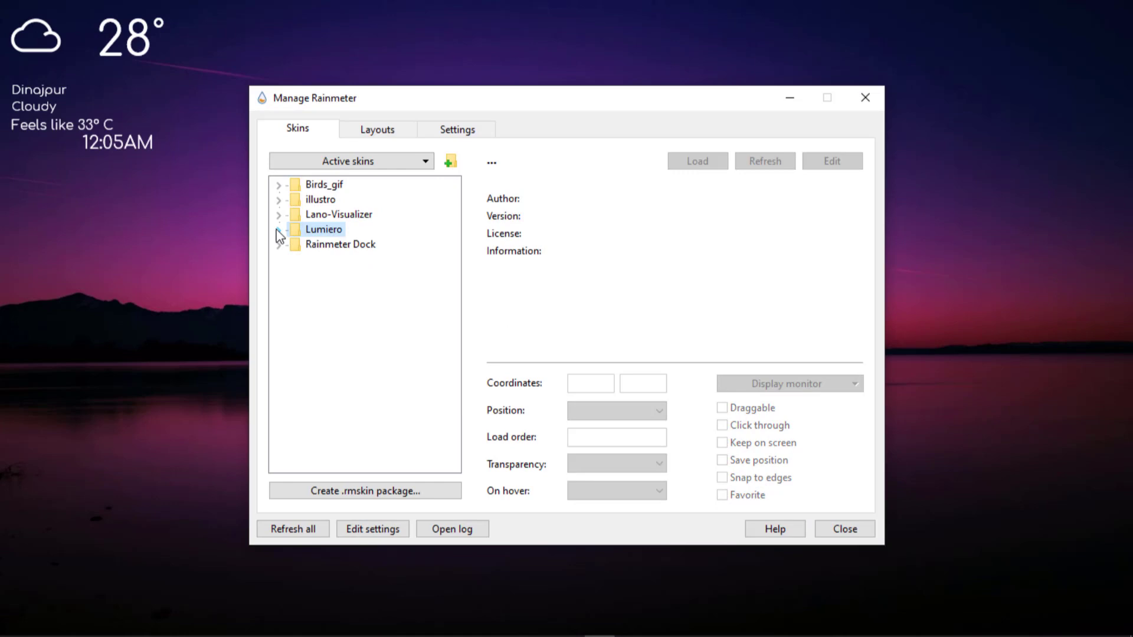
click(279, 185)
click(340, 199)
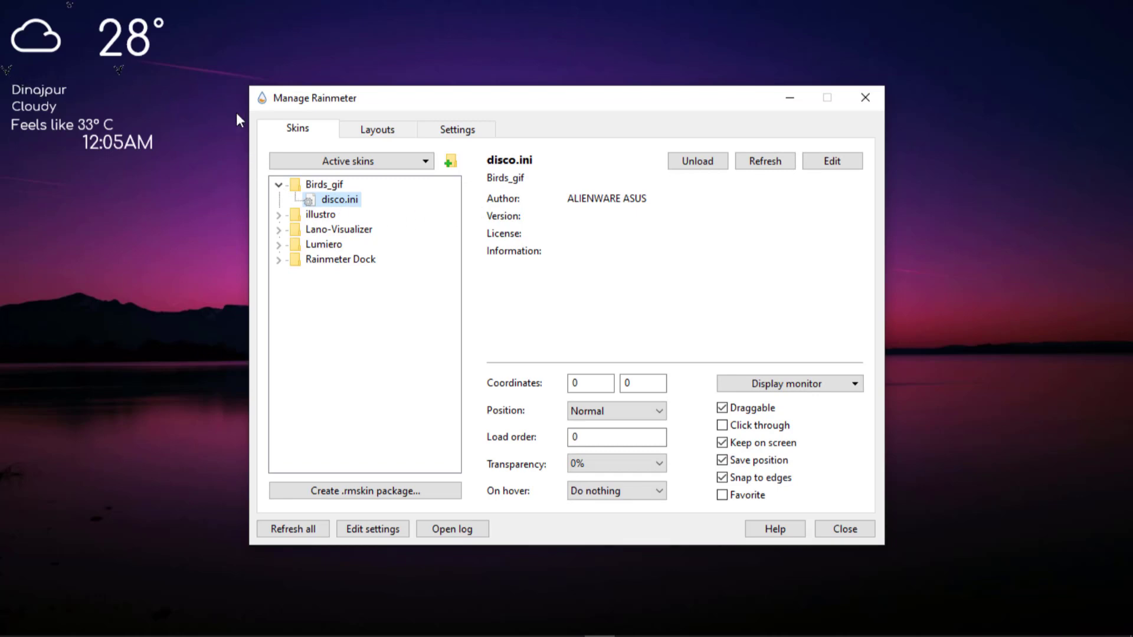
Set the disco.ini skin's position to On desktop and its coordinates to 250 and 250.
drag(488, 99, 670, 111)
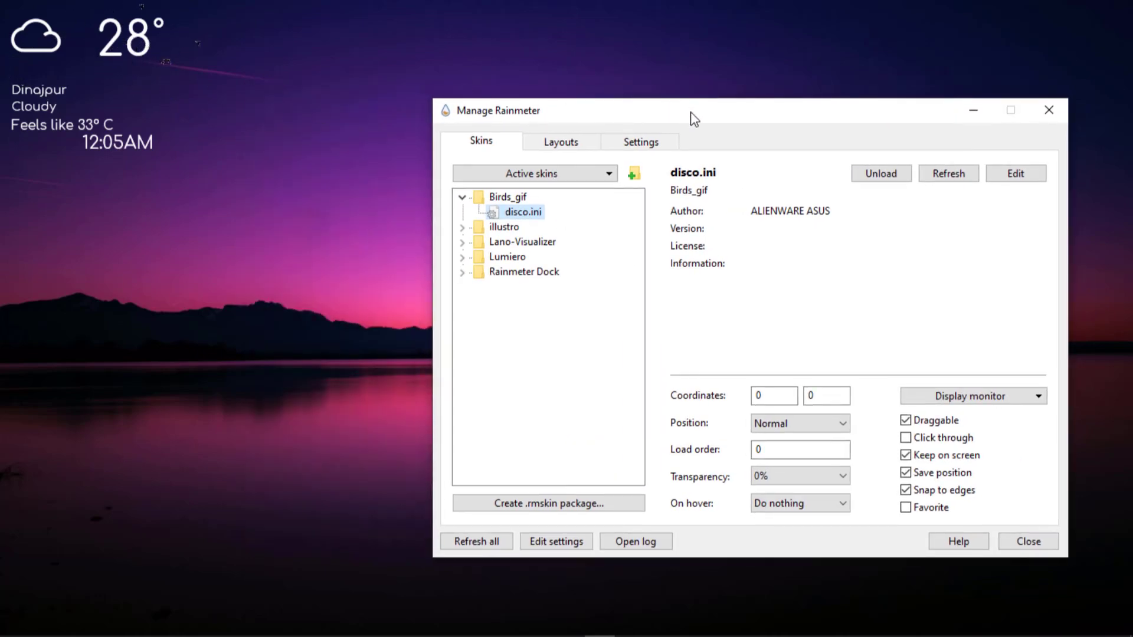
drag(691, 117, 675, 70)
click(806, 379)
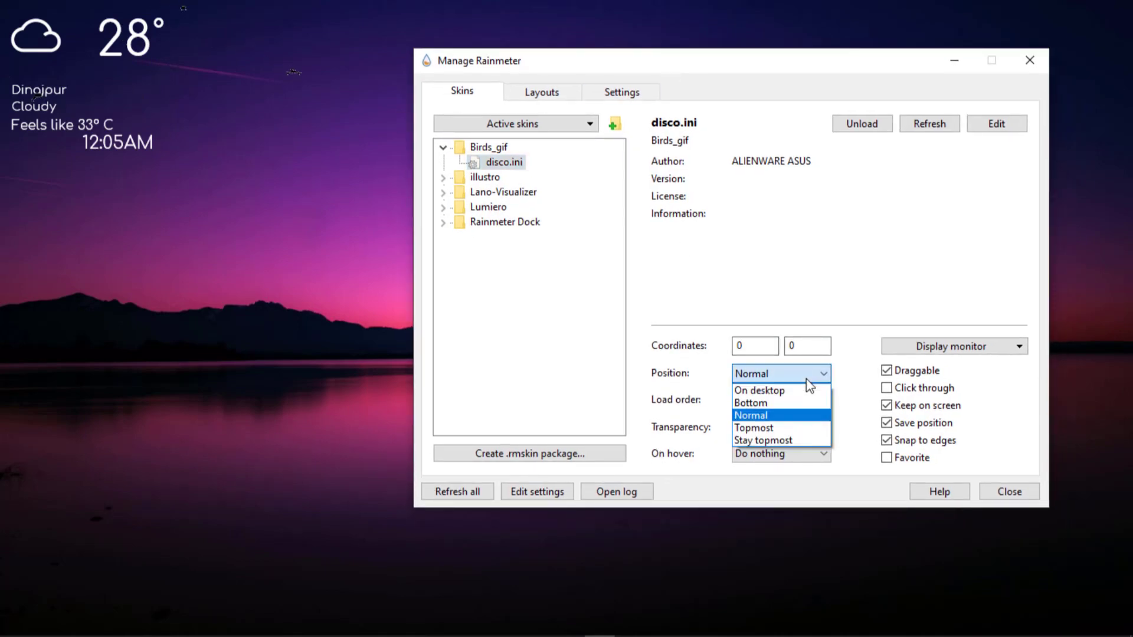
click(775, 392)
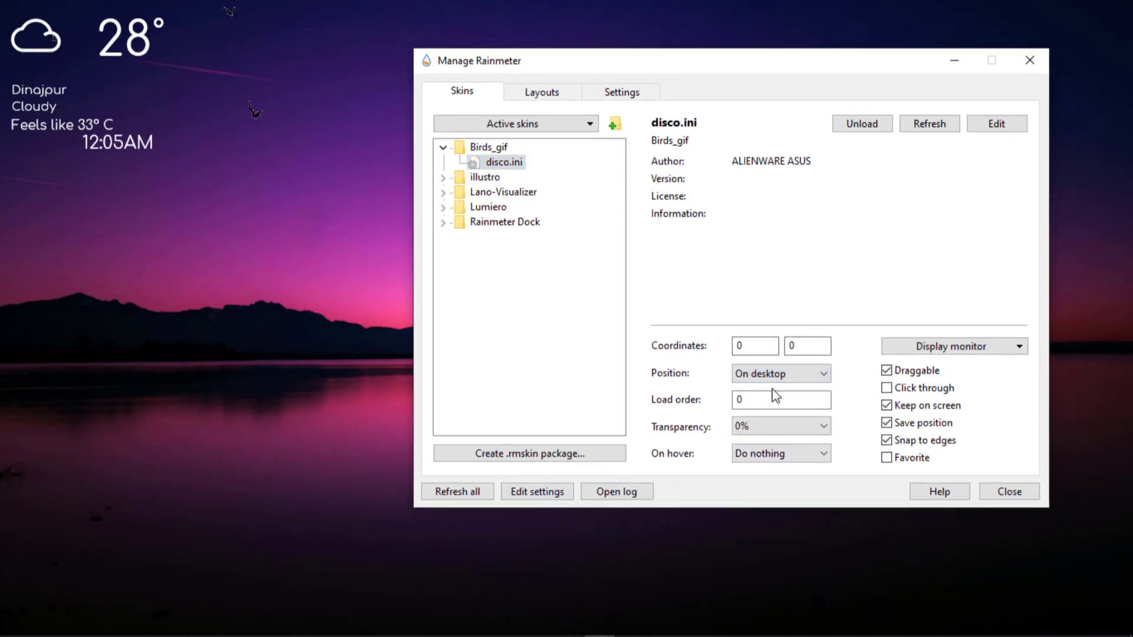
drag(764, 349, 689, 340)
text(250)
key(Tab)
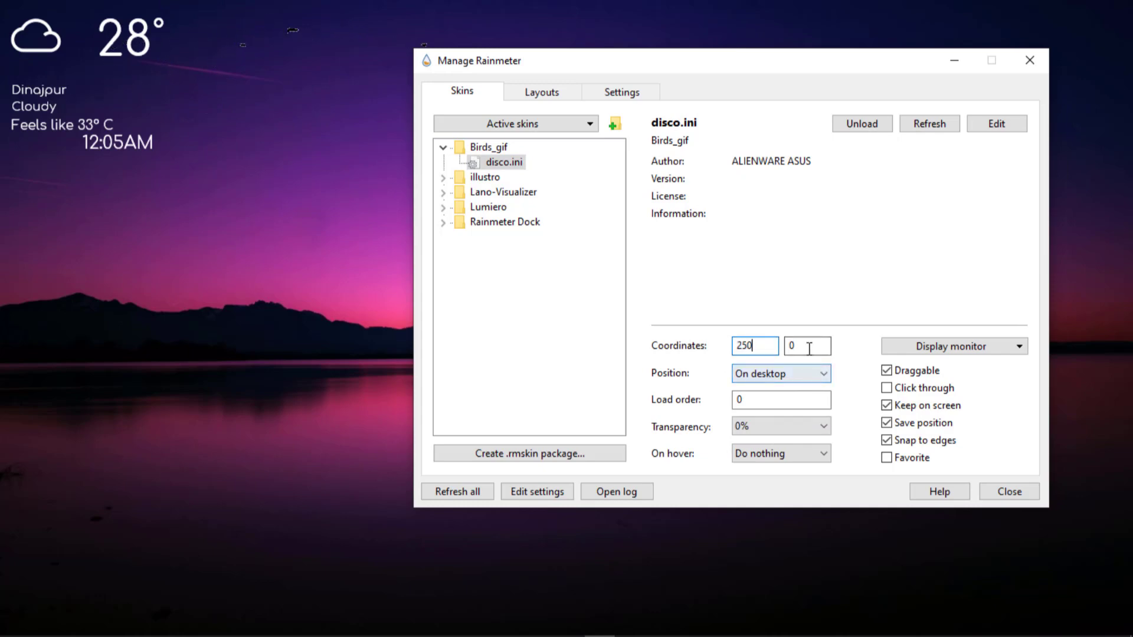
text(250)
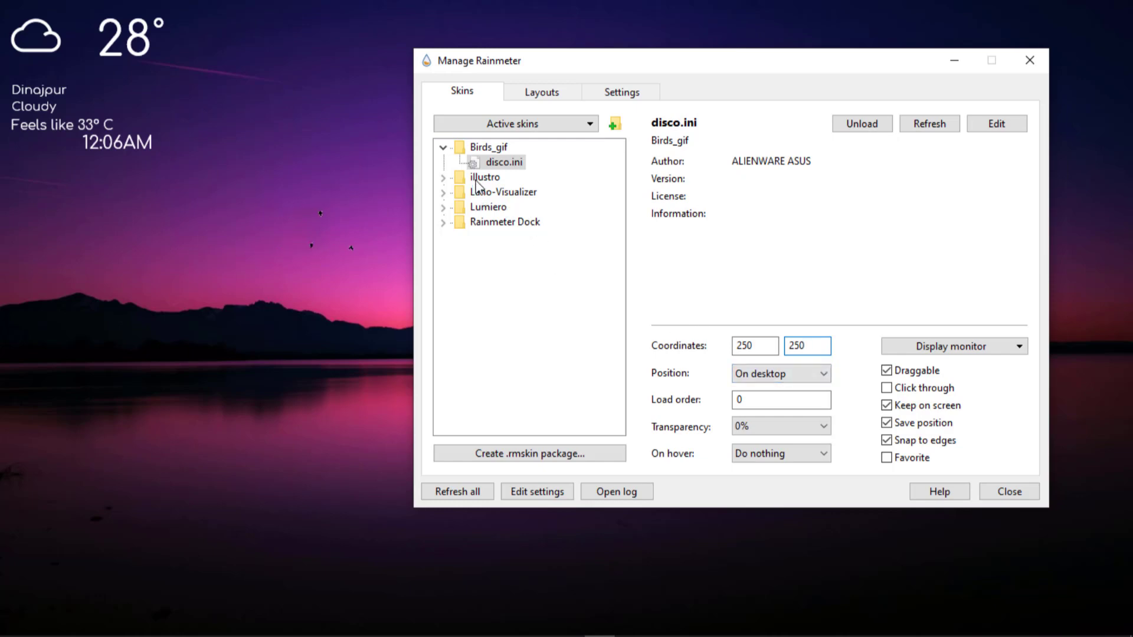
Load the general.ini settings skin from the Settings folder of Lano-Visualizer.
click(443, 193)
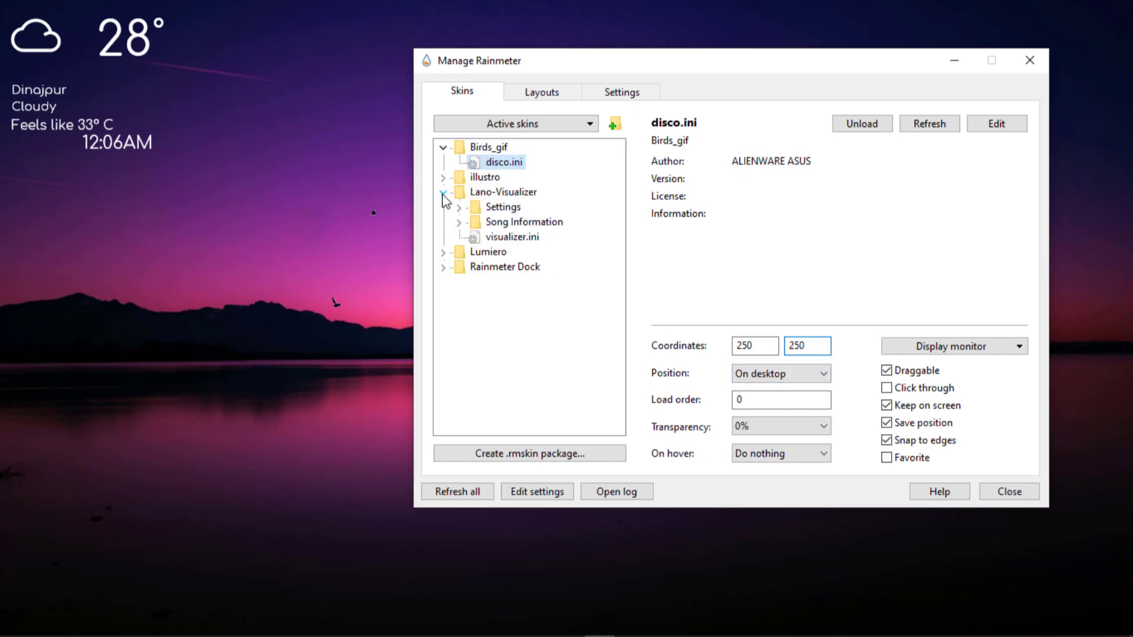
click(485, 208)
click(459, 209)
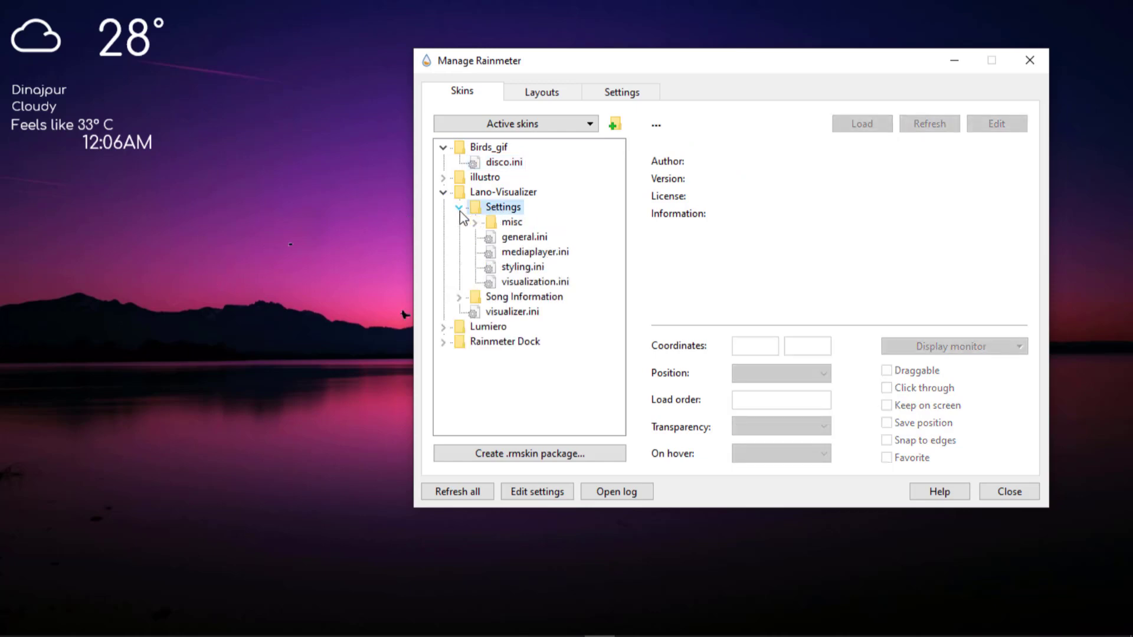
click(522, 239)
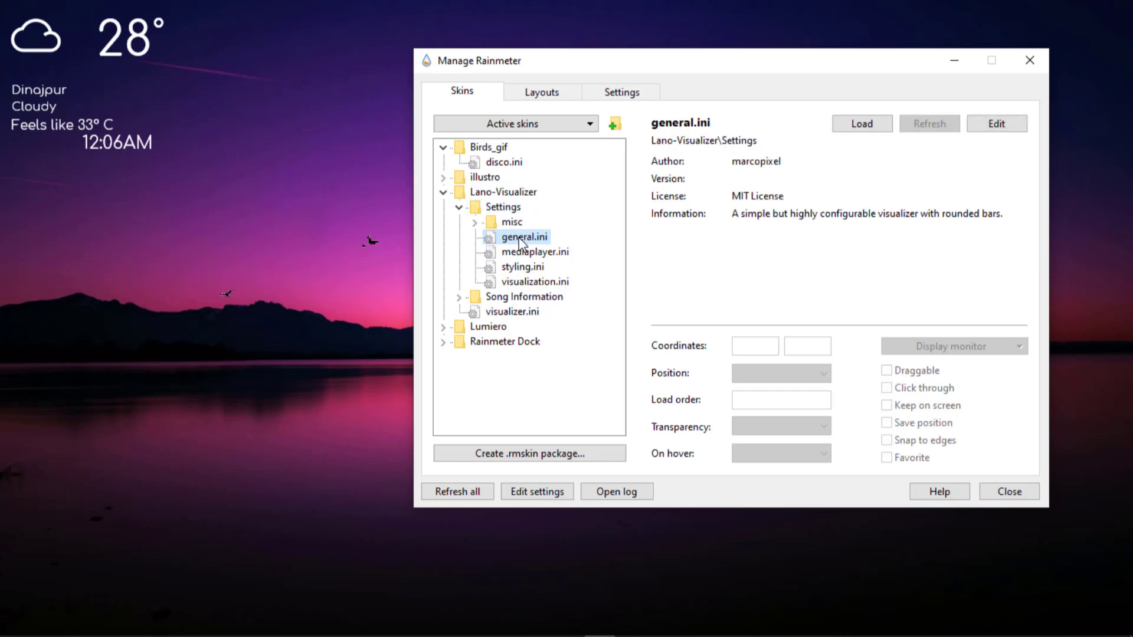
double_click(522, 238)
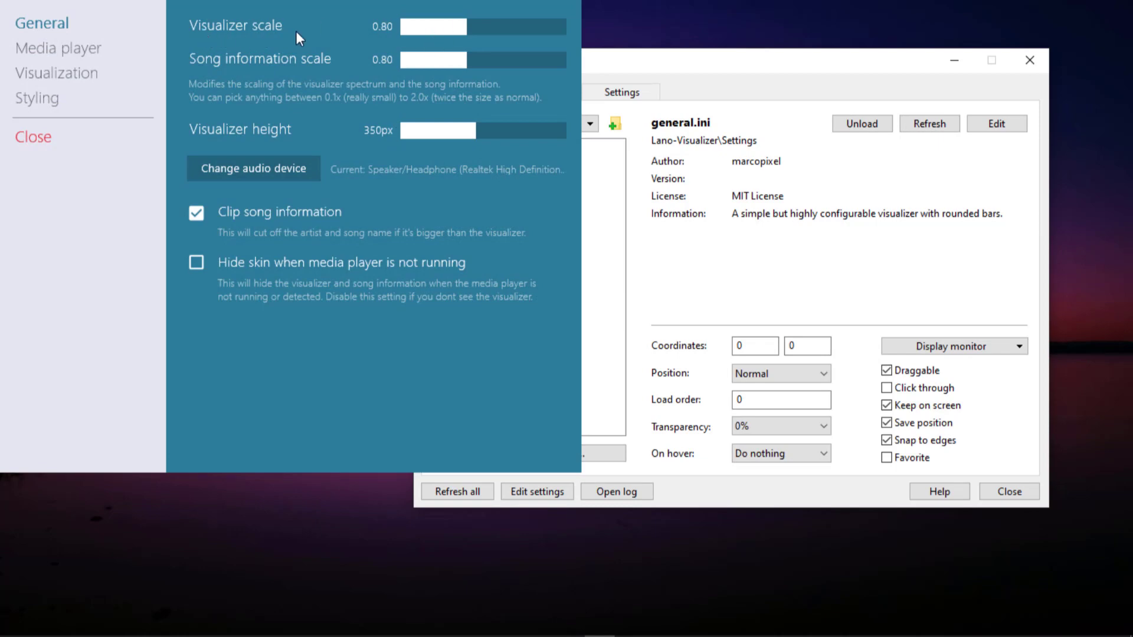
Set the visualizer scale to 0.09 and the song information scale to 0.28, and greatly reduce the visualizer height.
mouse_move(400, 27)
mouse_down()
mouse_move(451, 31)
mouse_move(402, 34)
mouse_up()
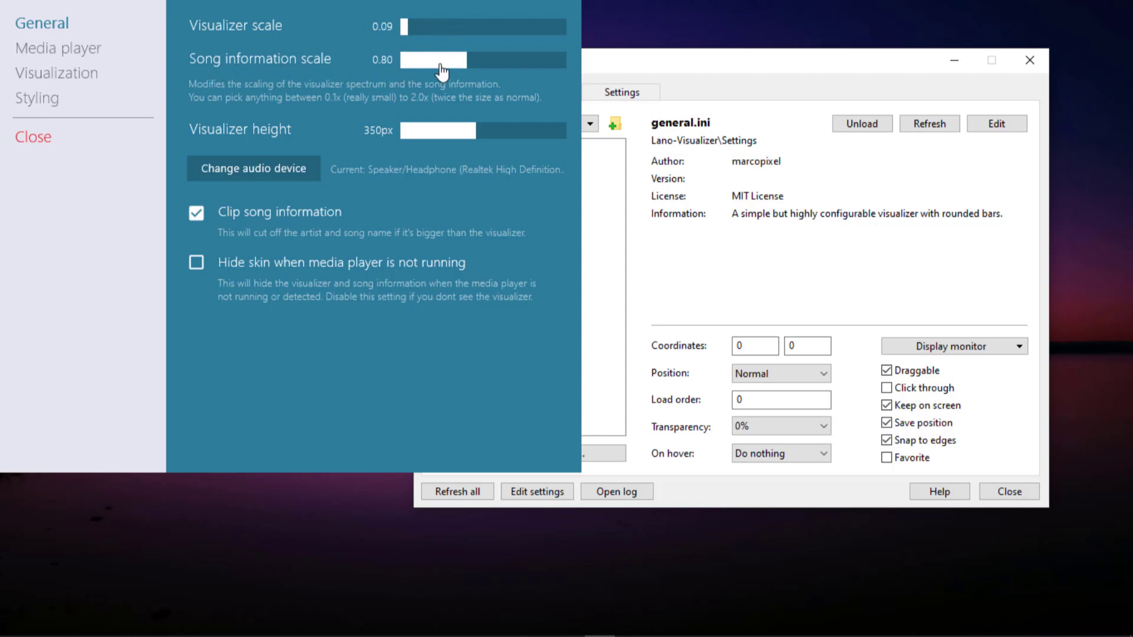
mouse_move(441, 66)
mouse_down()
mouse_move(414, 66)
mouse_move(426, 63)
mouse_up()
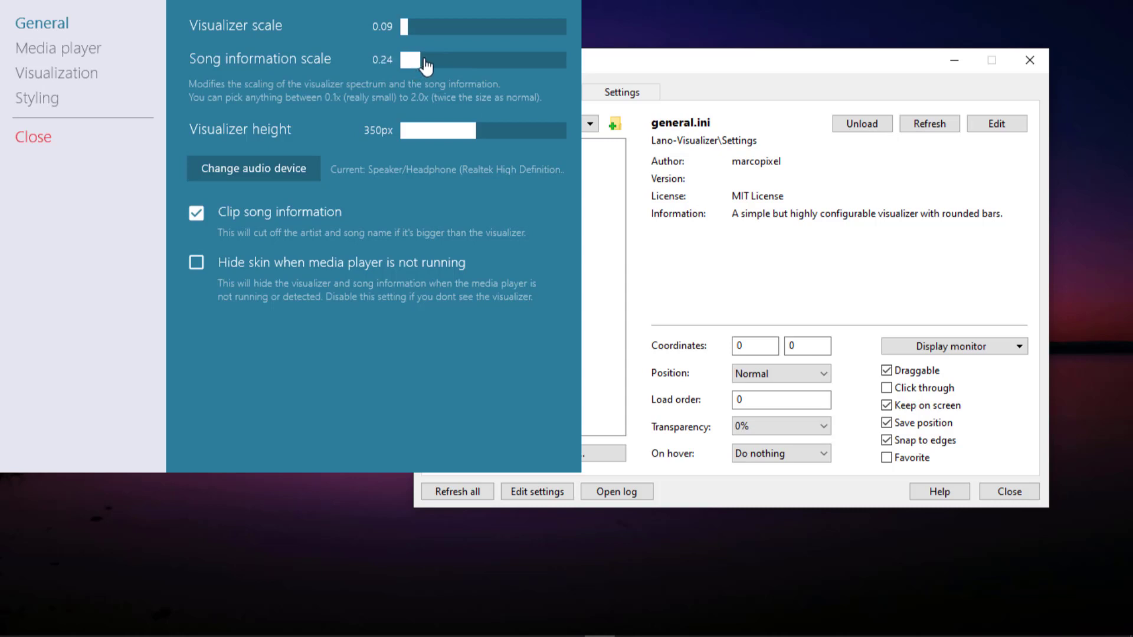
click(435, 135)
drag(434, 134, 406, 135)
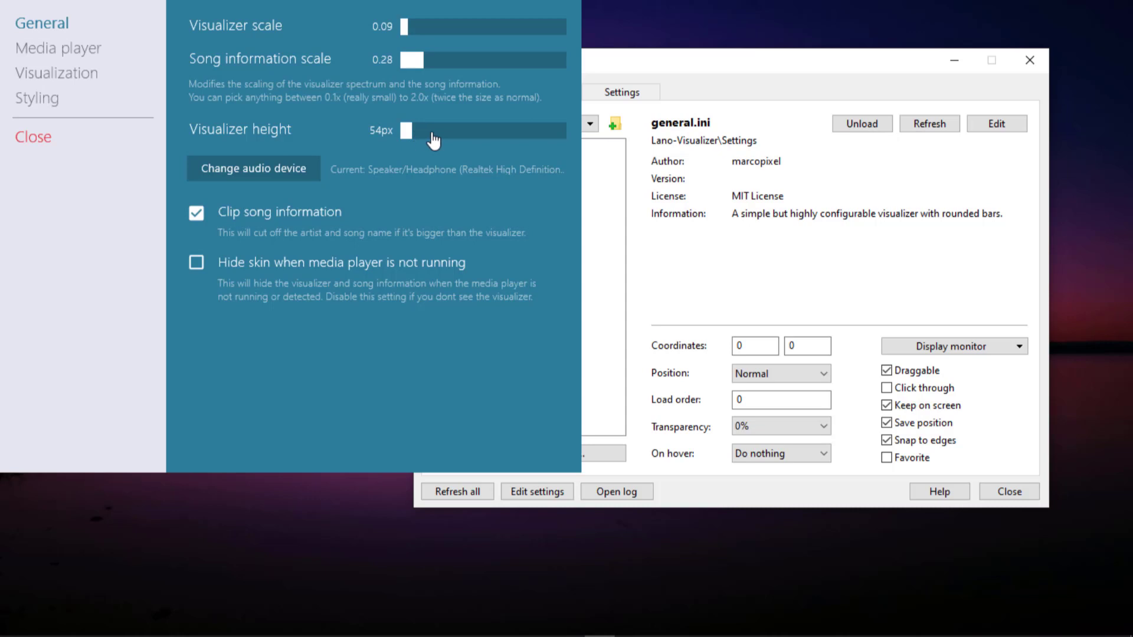
In the visualization settings, set the smoothing level to 5 and bar width to 23 px, lower the bar count, and close the settings.
click(94, 77)
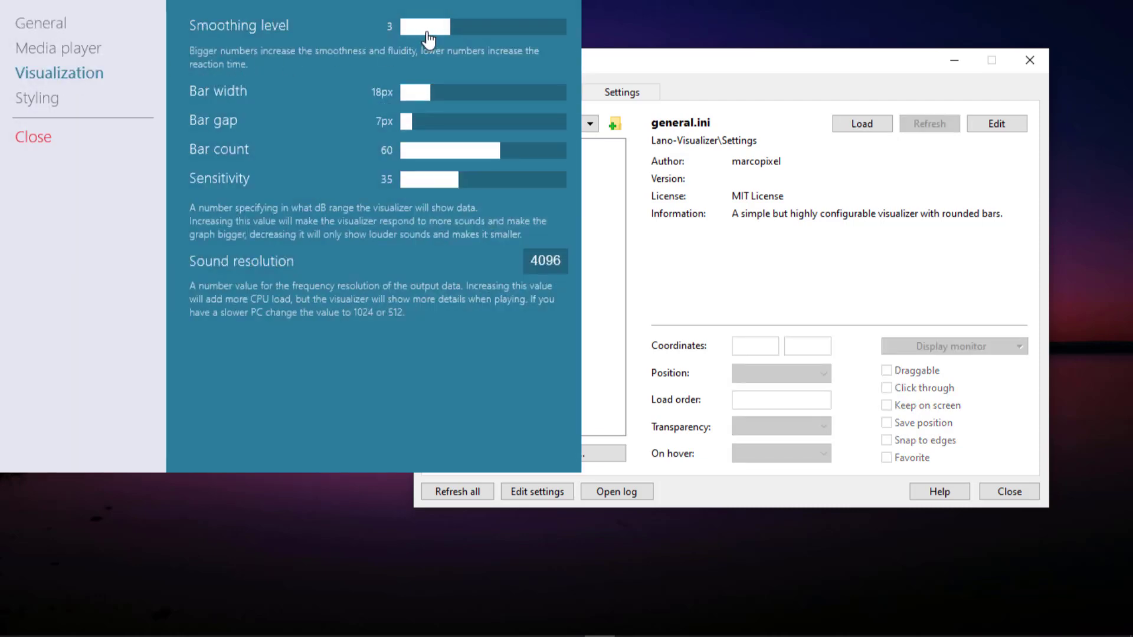
click(469, 34)
click(482, 36)
click(443, 99)
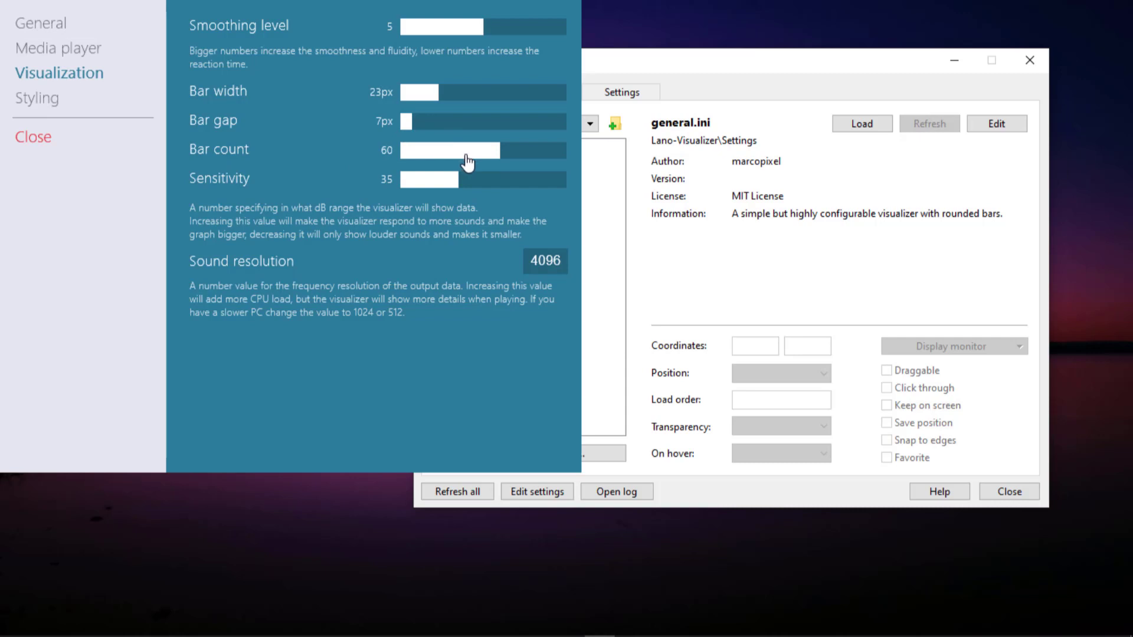
drag(472, 156, 467, 157)
click(38, 147)
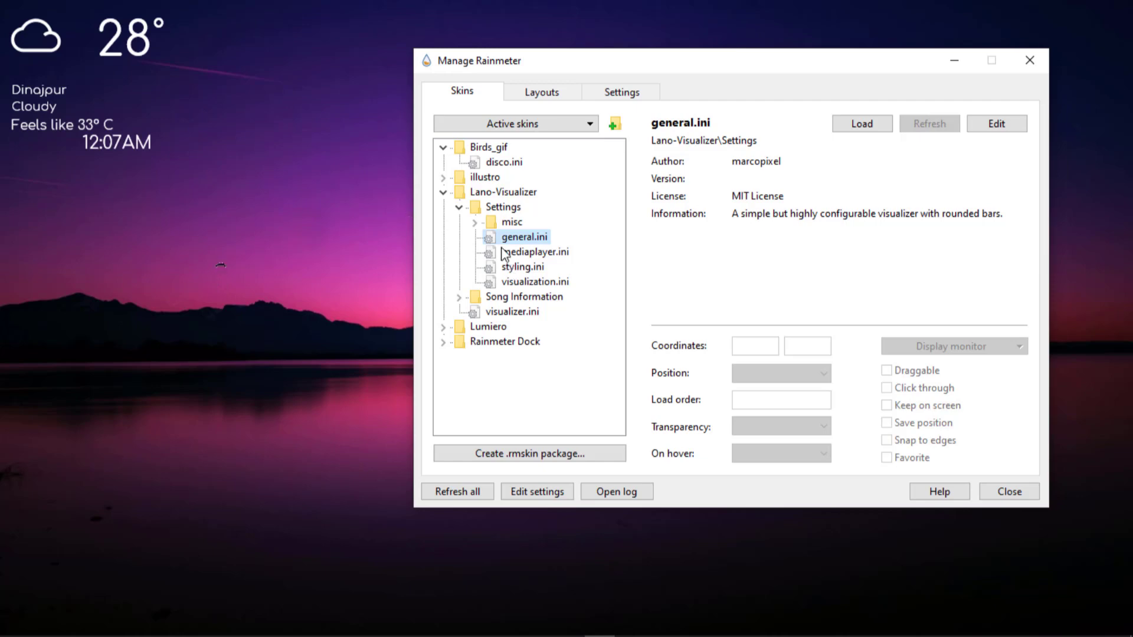
Load the Left.ini skin from the Song Information folder of Lano-Visualizer.
click(459, 210)
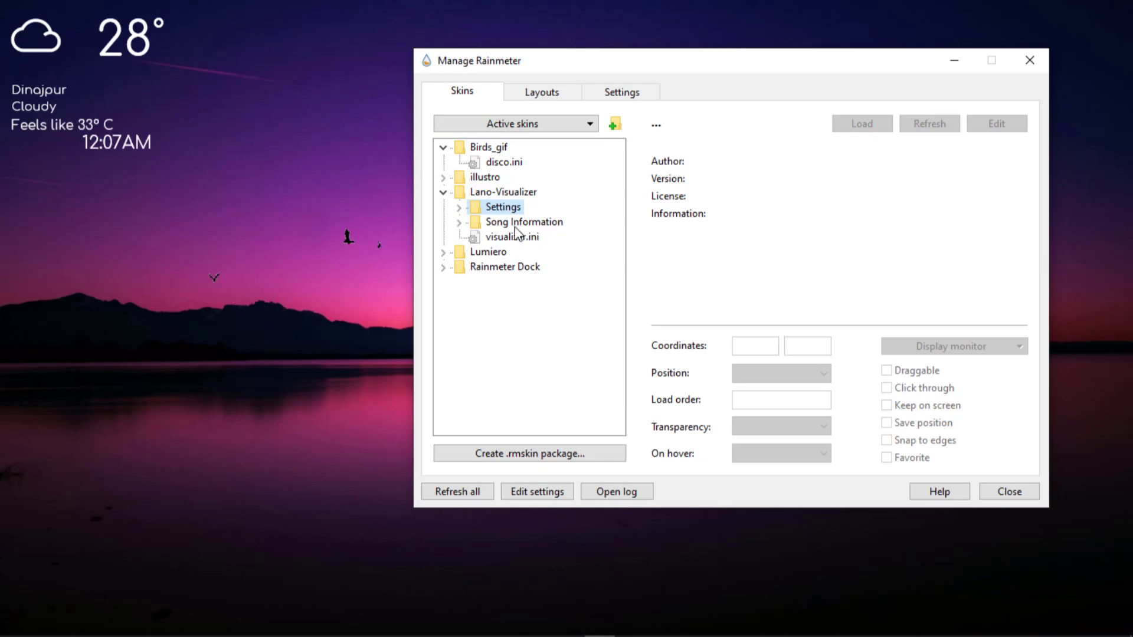
click(459, 224)
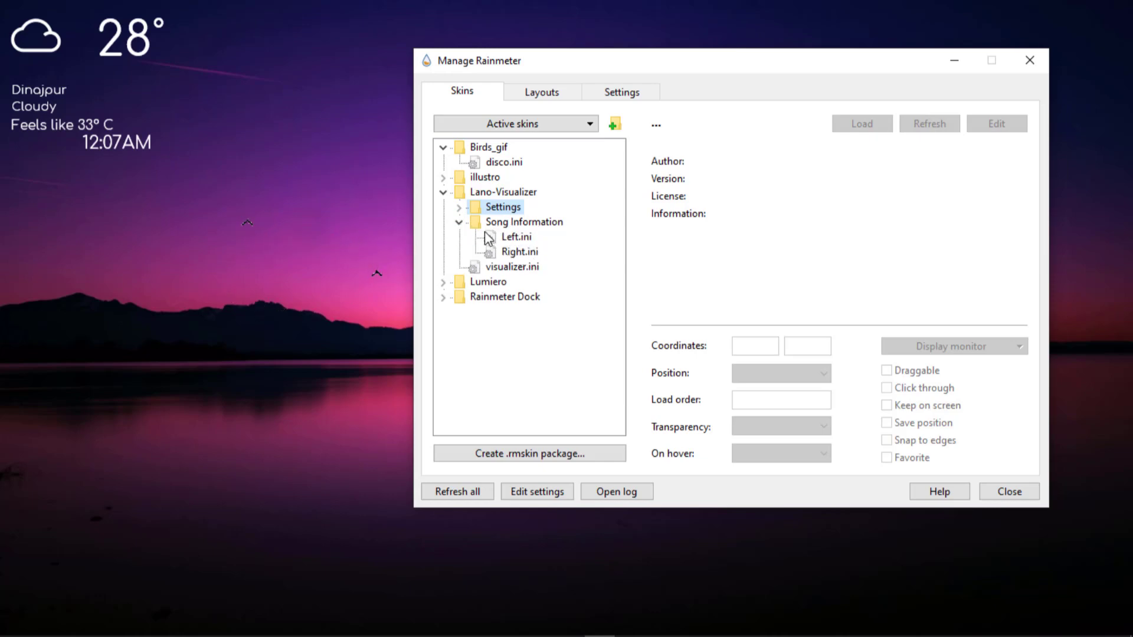
click(516, 239)
double_click(516, 239)
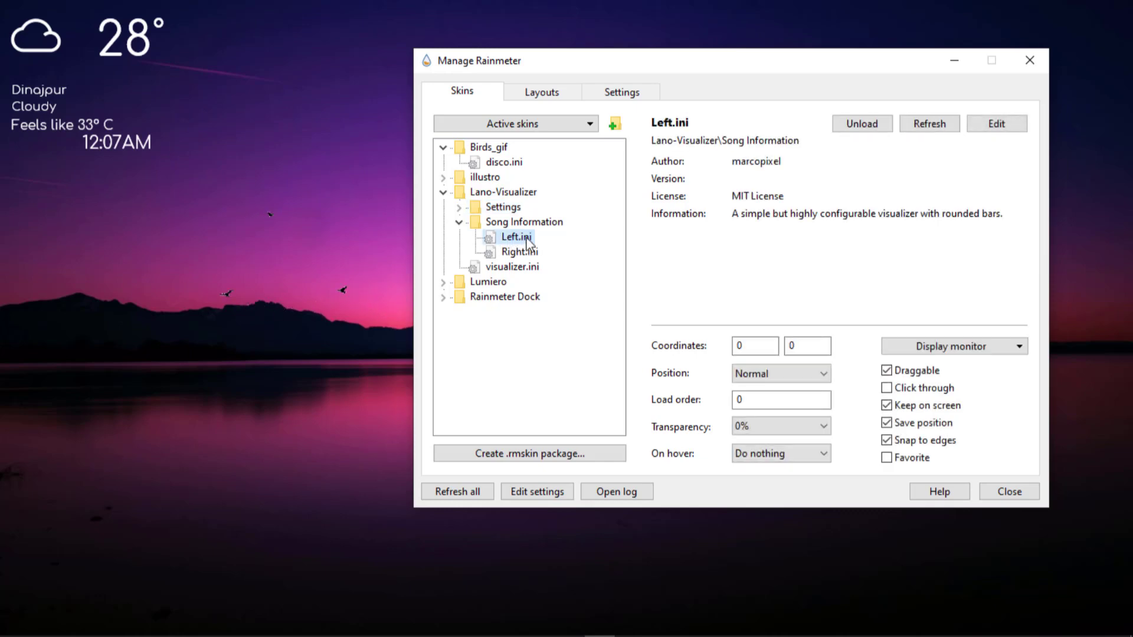
Load the visualizer.ini skin from the Lano-Visualizer folder.
drag(853, 72, 758, 94)
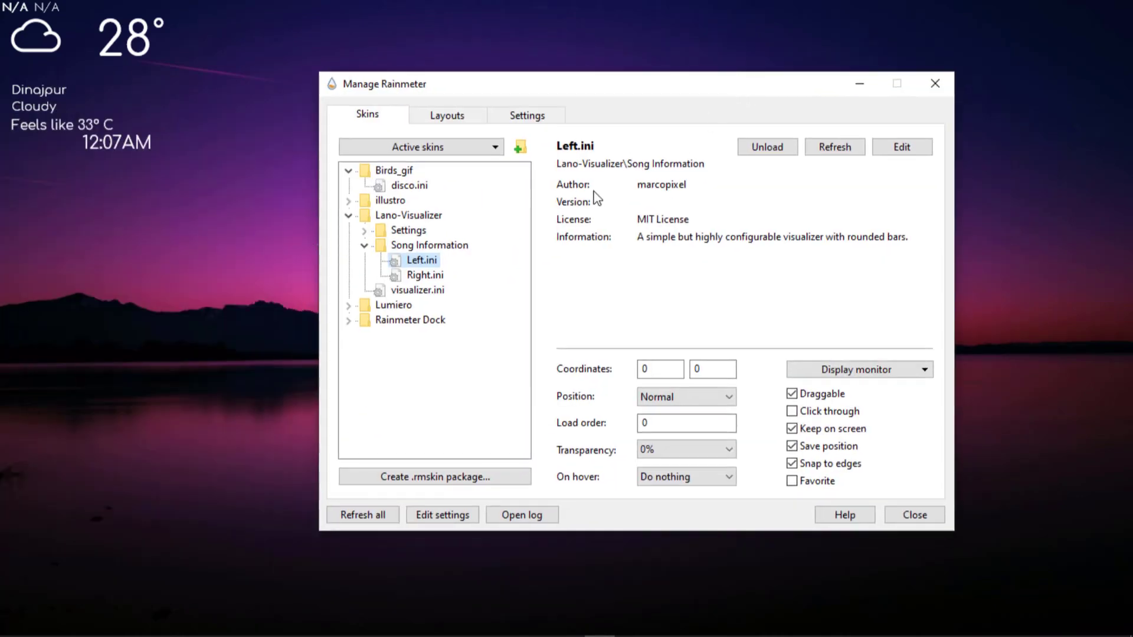
click(365, 247)
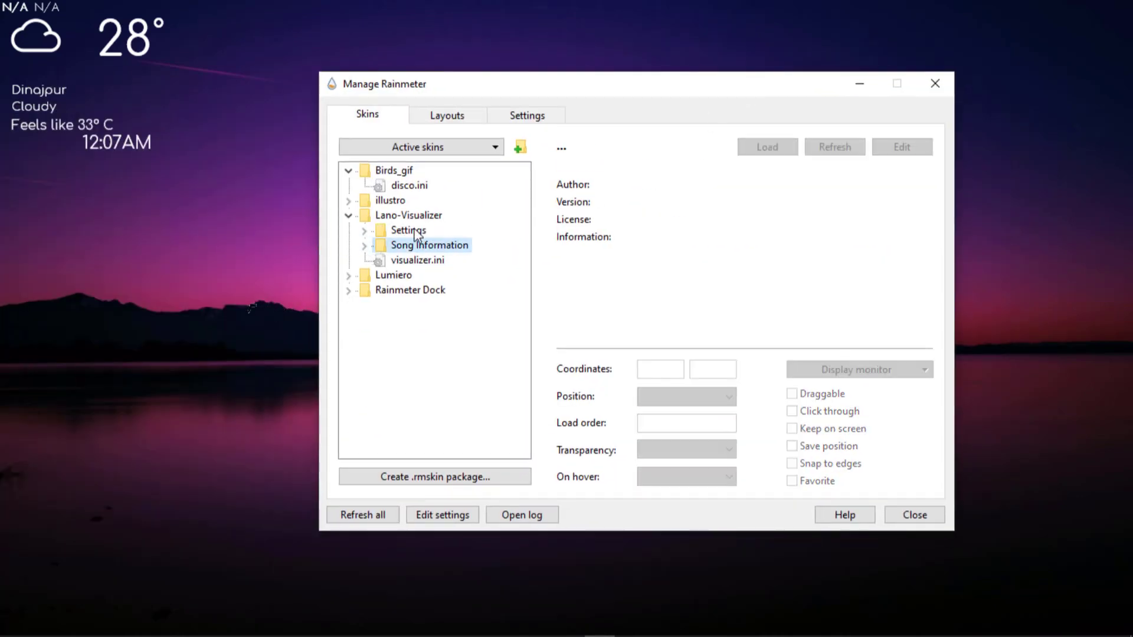
click(408, 261)
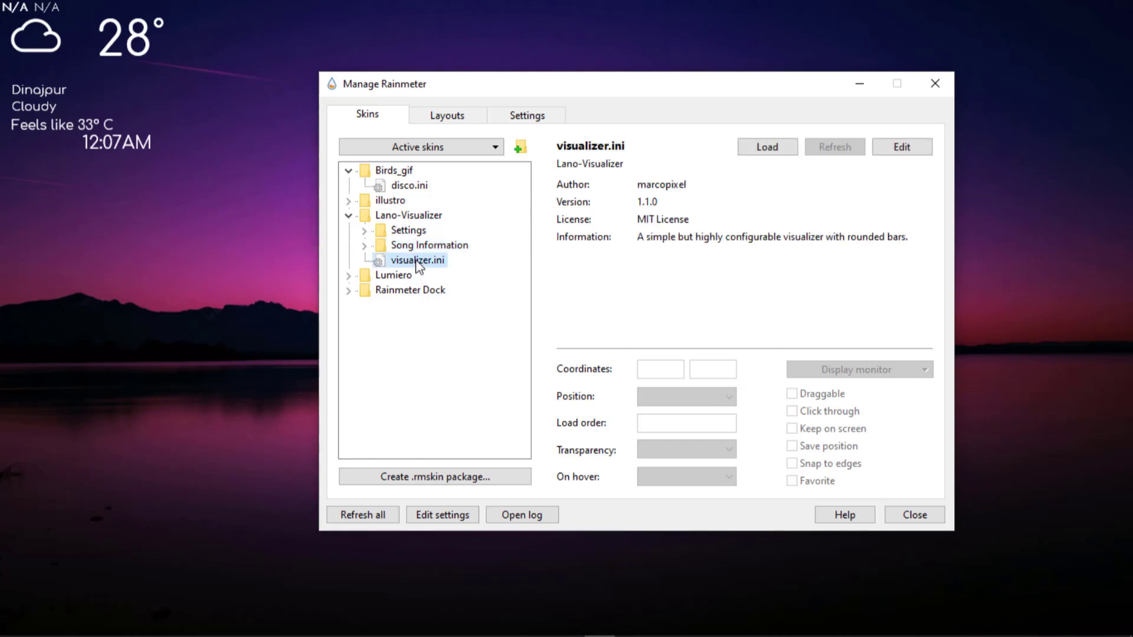
double_click(417, 262)
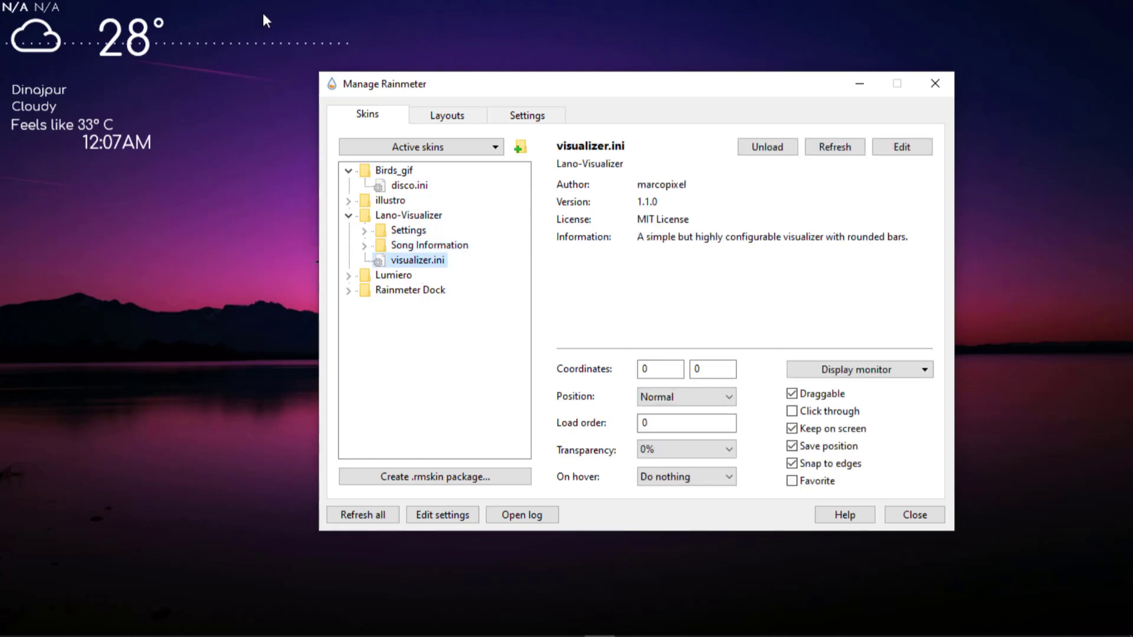
Set the visualizer skin's position to On desktop, then move the visualizer sideways clear of the weather display.
click(705, 402)
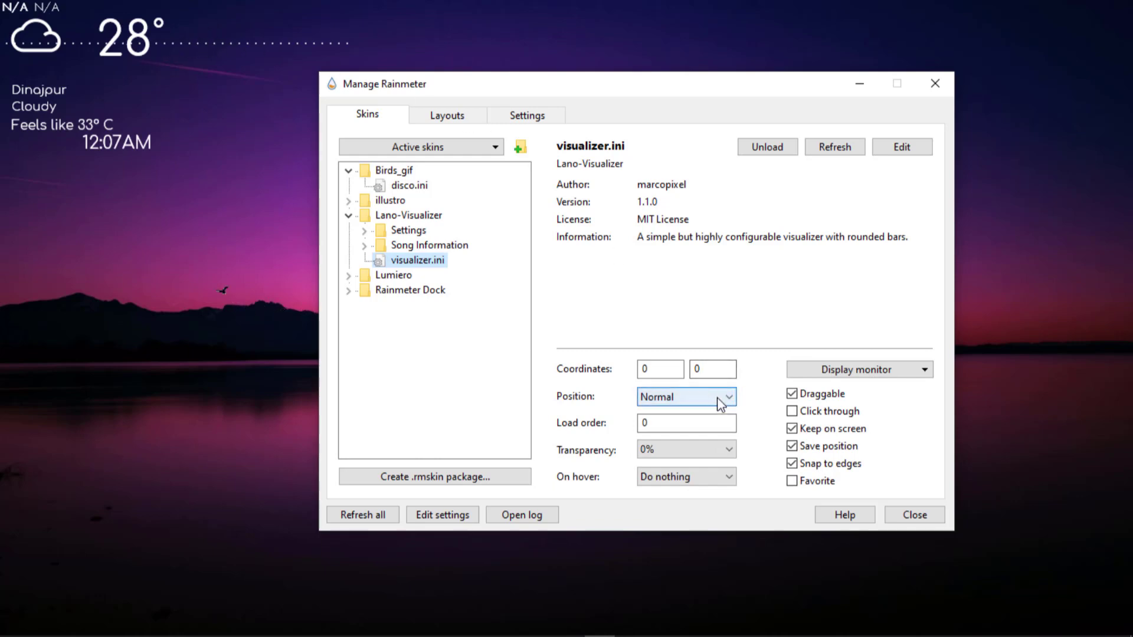
click(696, 413)
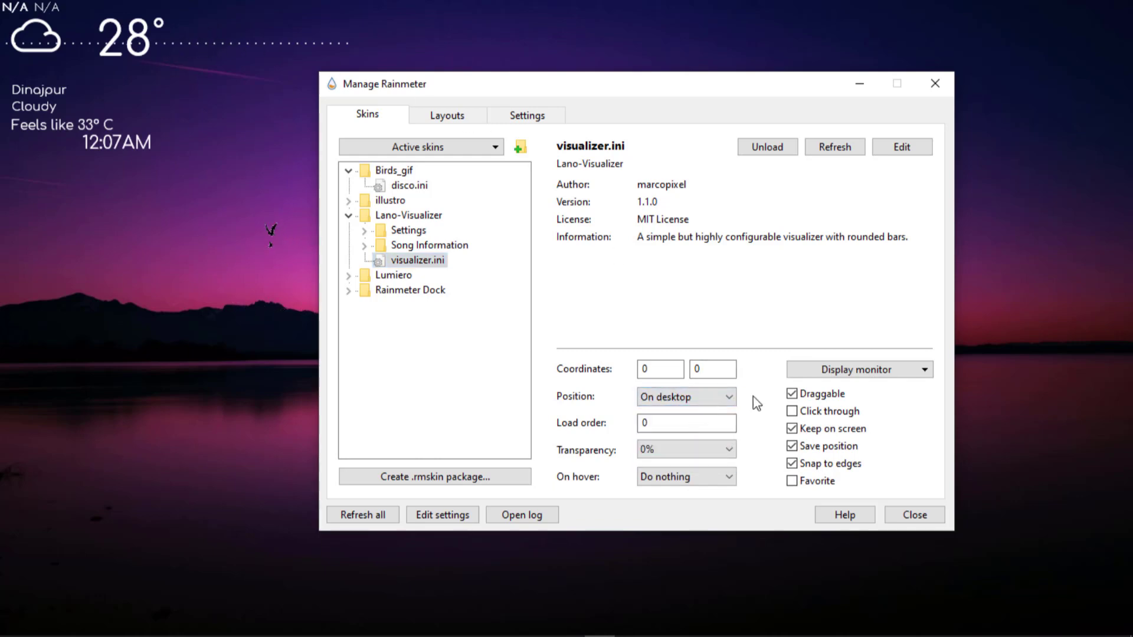
click(914, 516)
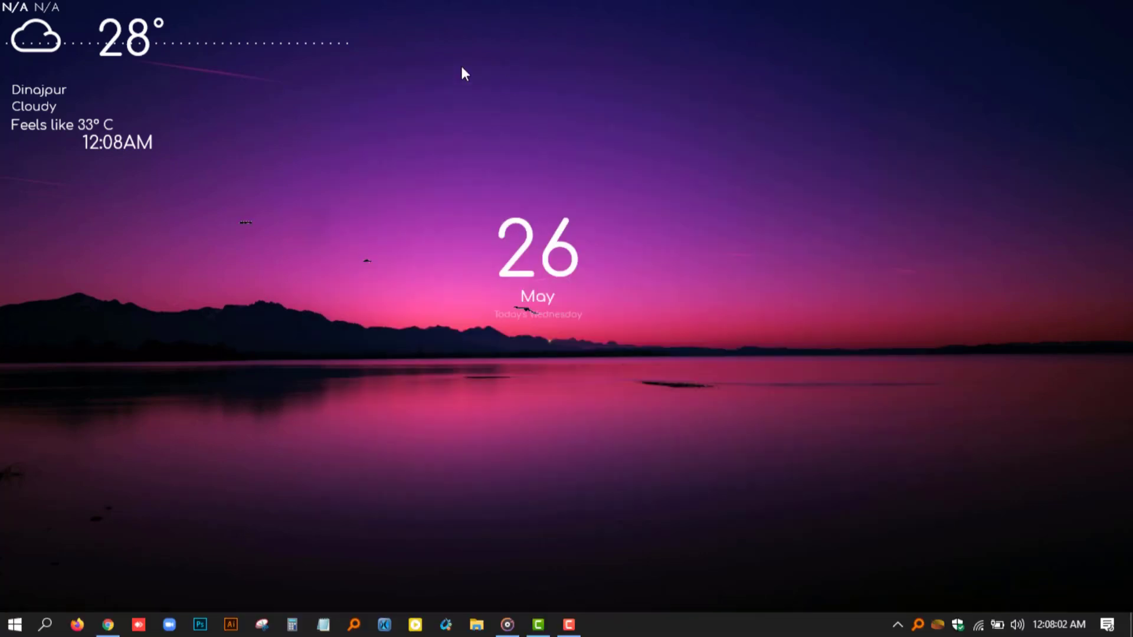
drag(600, 338, 610, 496)
Reopen the Rainmeter manager and load the Rainmeter Dock.ini skin from the Rainmeter Dock folder.
click(898, 624)
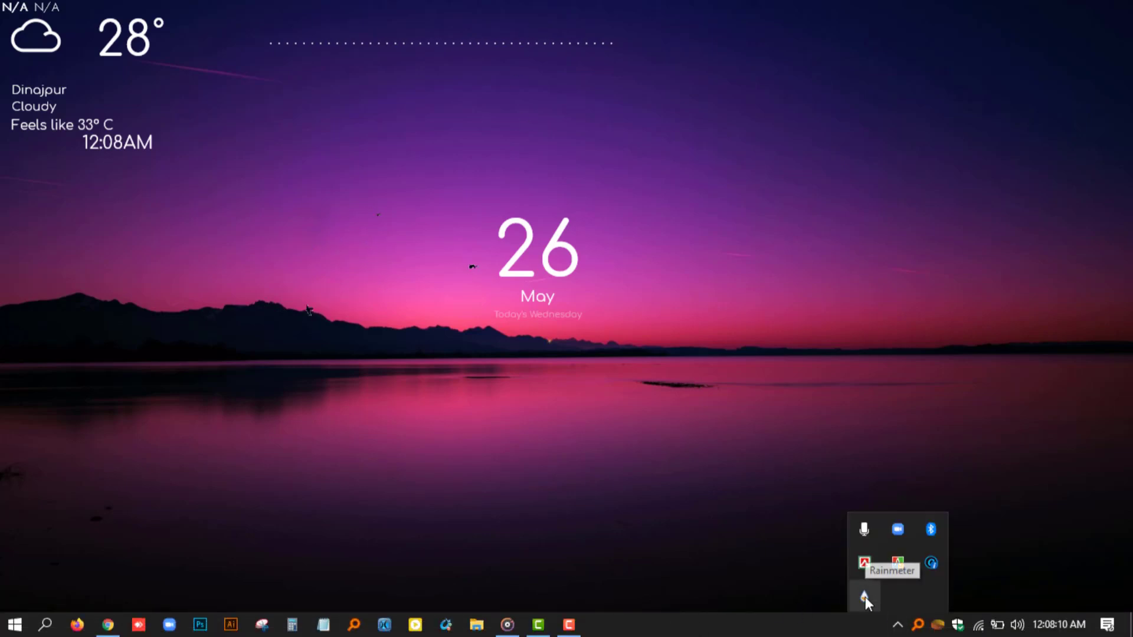
click(864, 596)
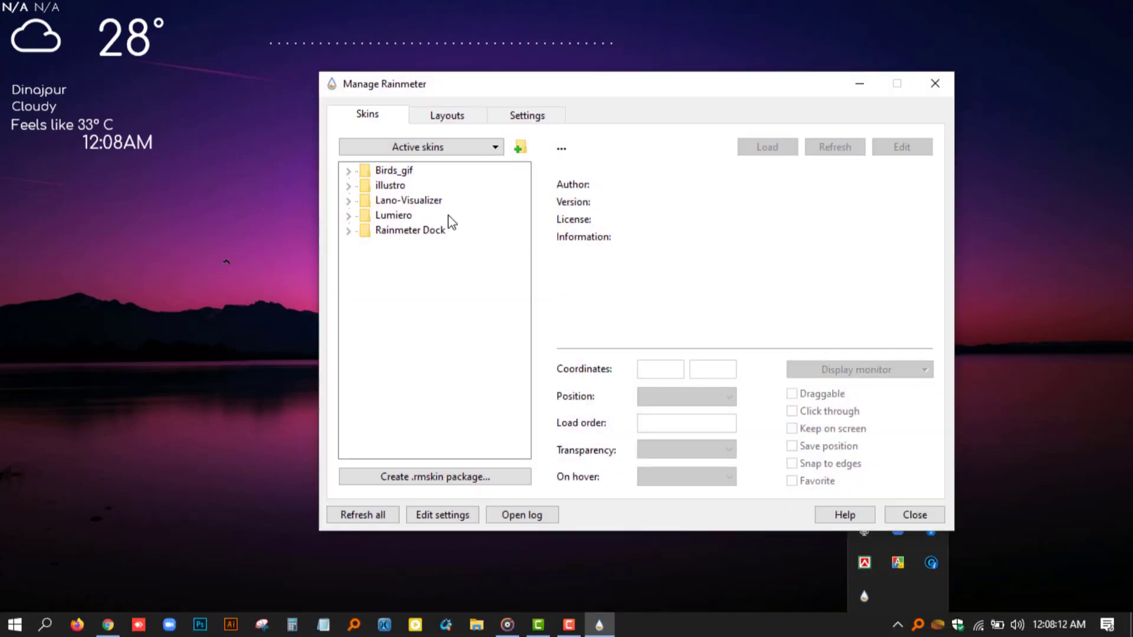
click(348, 232)
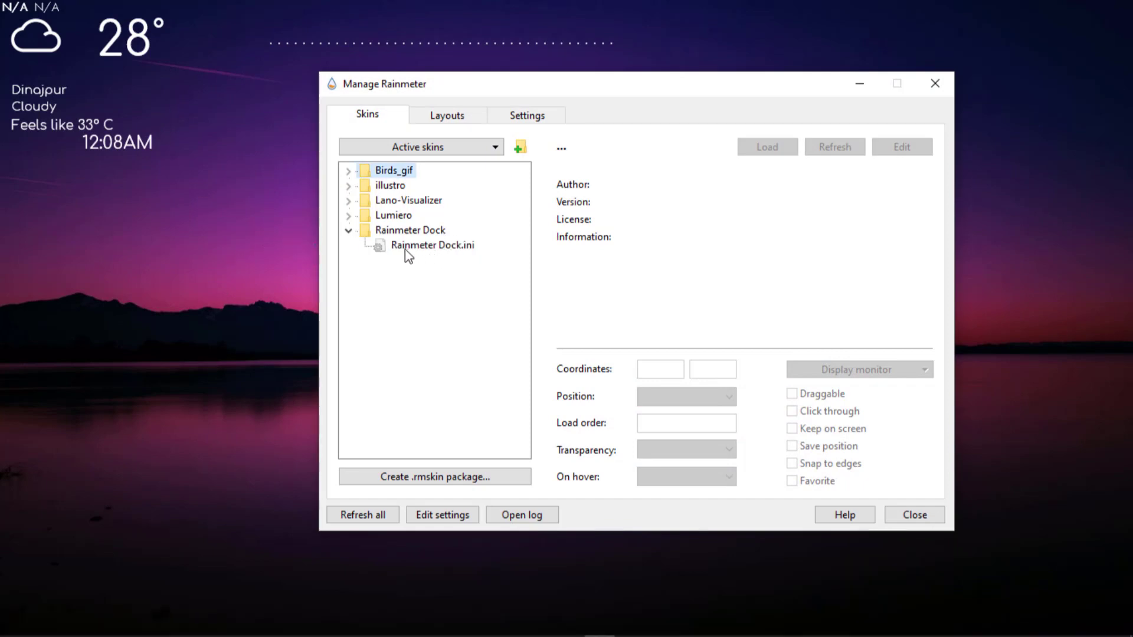
click(455, 247)
double_click(455, 247)
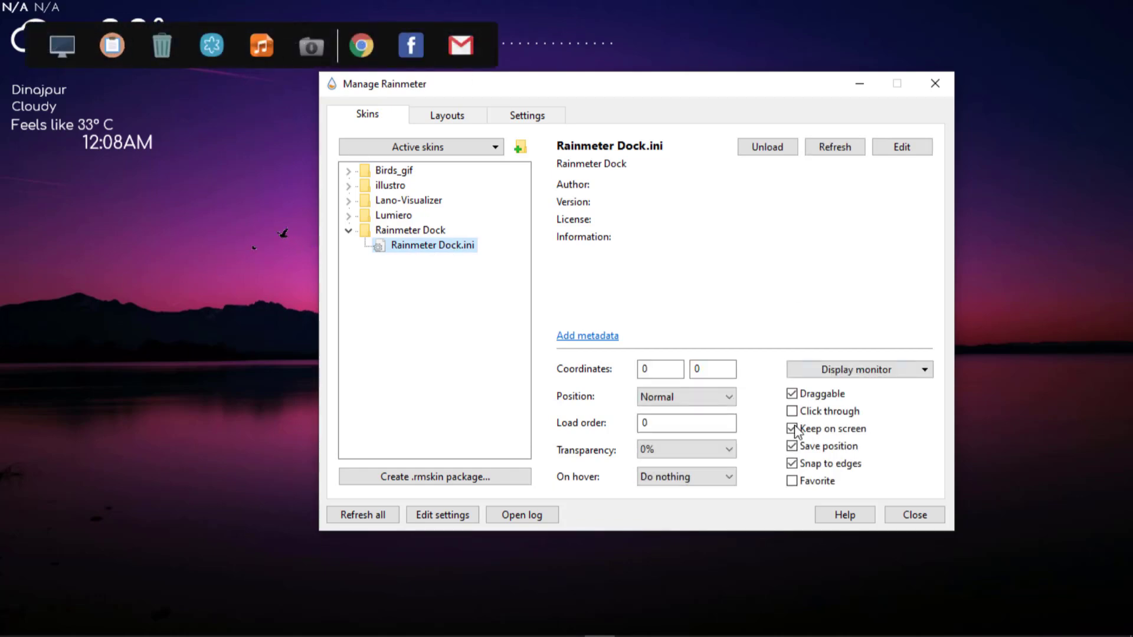
Set the dock skin's position to On desktop and place the dock centrally along the bottom edge of the desktop.
click(730, 398)
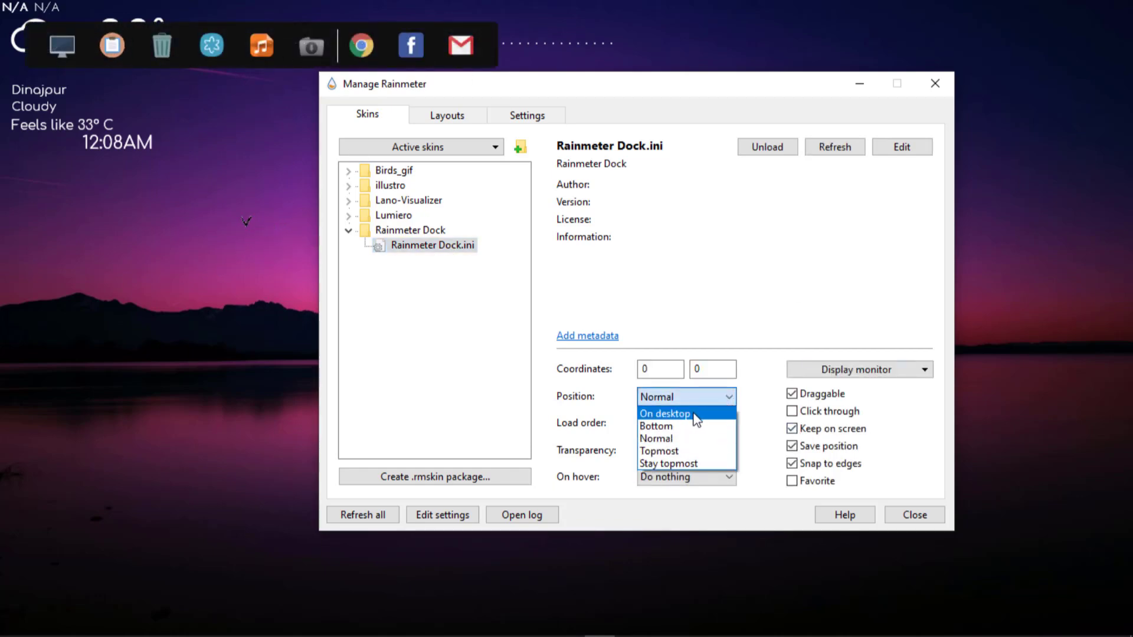
click(665, 414)
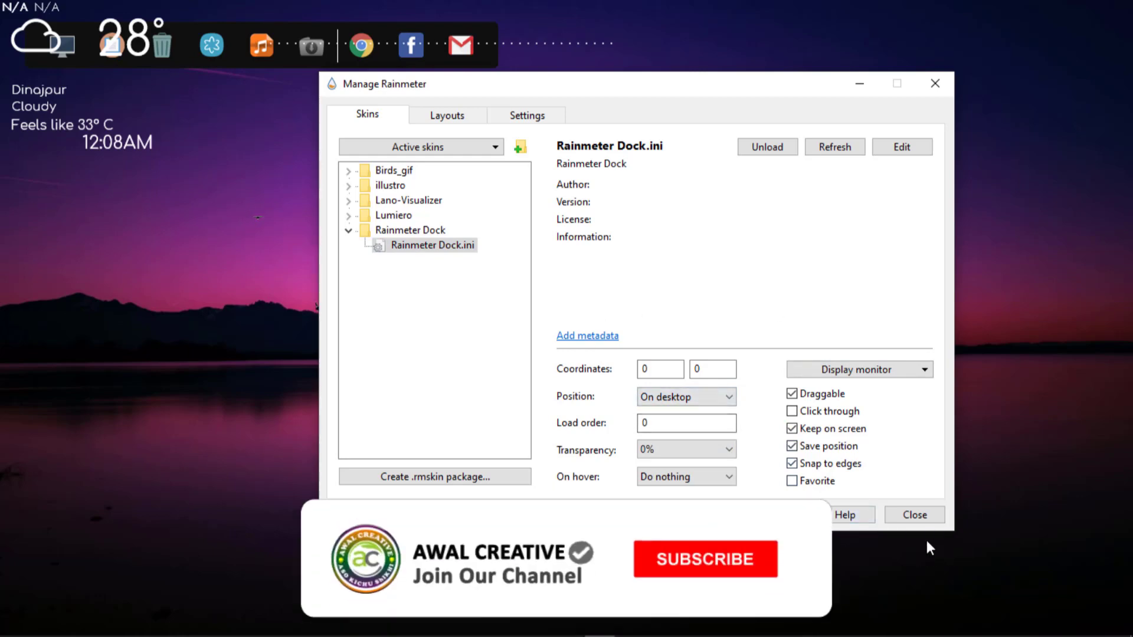
click(915, 515)
drag(387, 58, 490, 144)
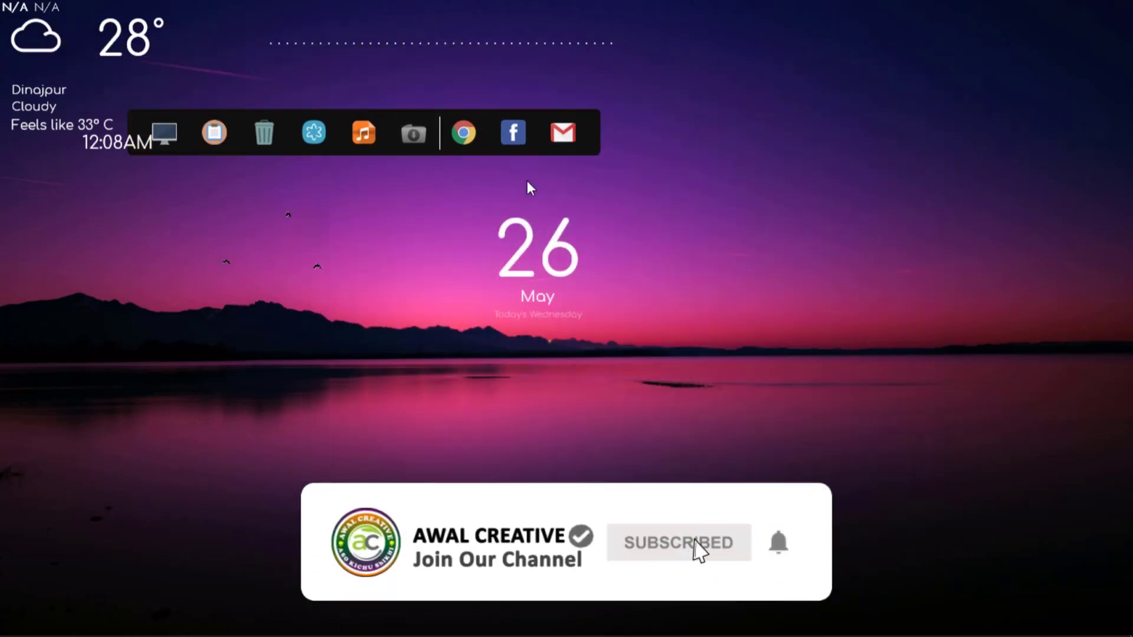
drag(527, 182, 652, 635)
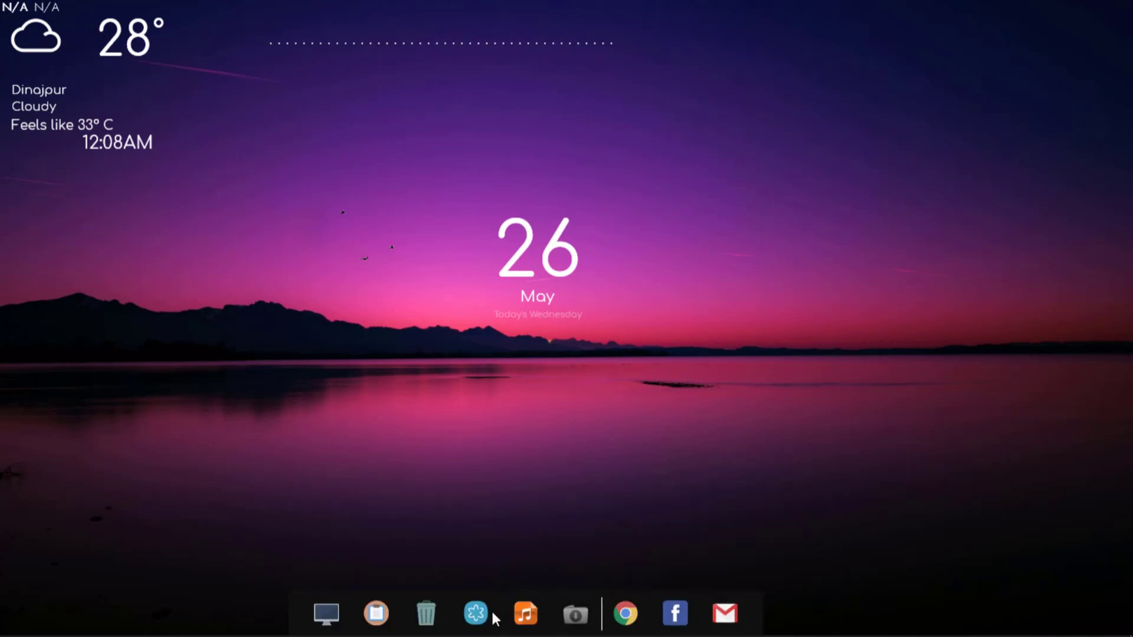
Edit the dock skin's file so that MeterBackground's fill color is 255,255,255,5, matching the stroke color, and save it.
right_click(752, 604)
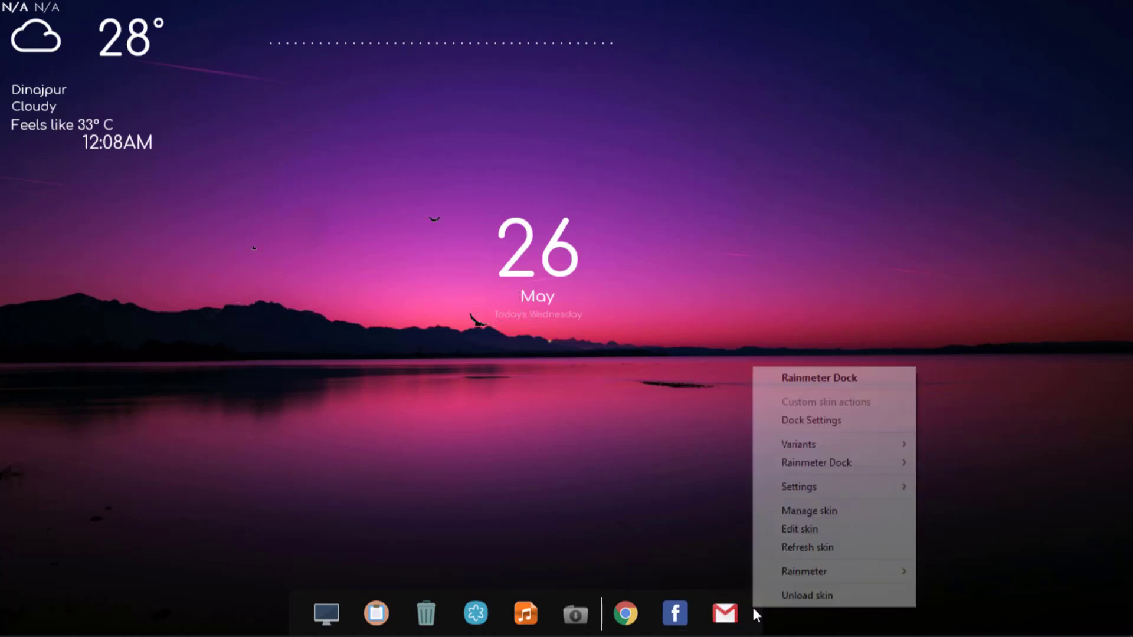
click(799, 529)
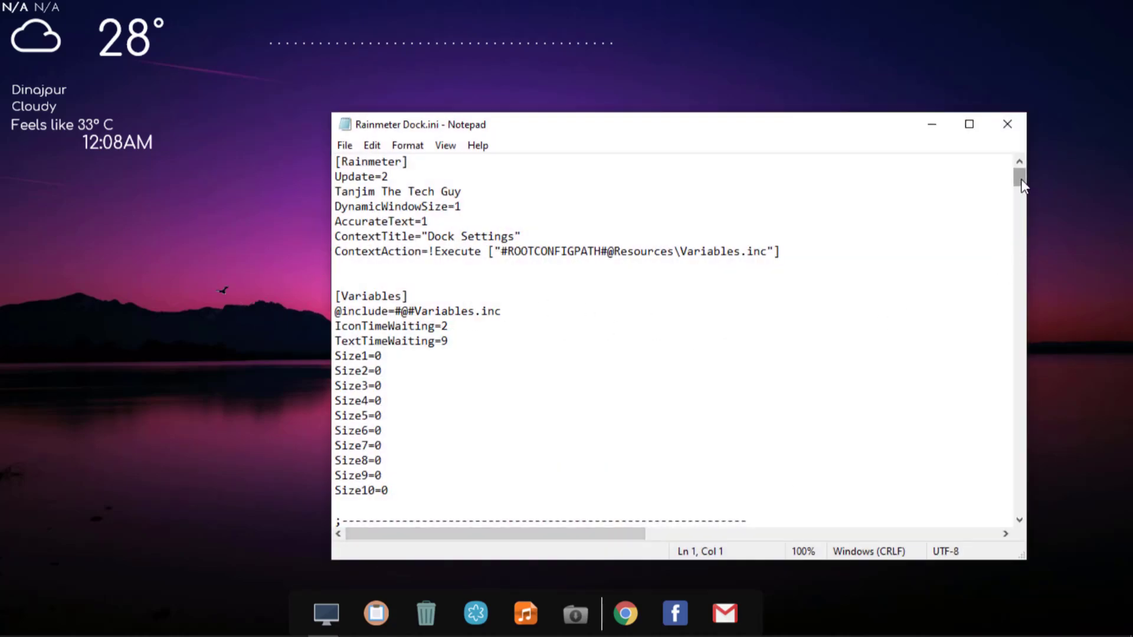
drag(1021, 180, 1021, 422)
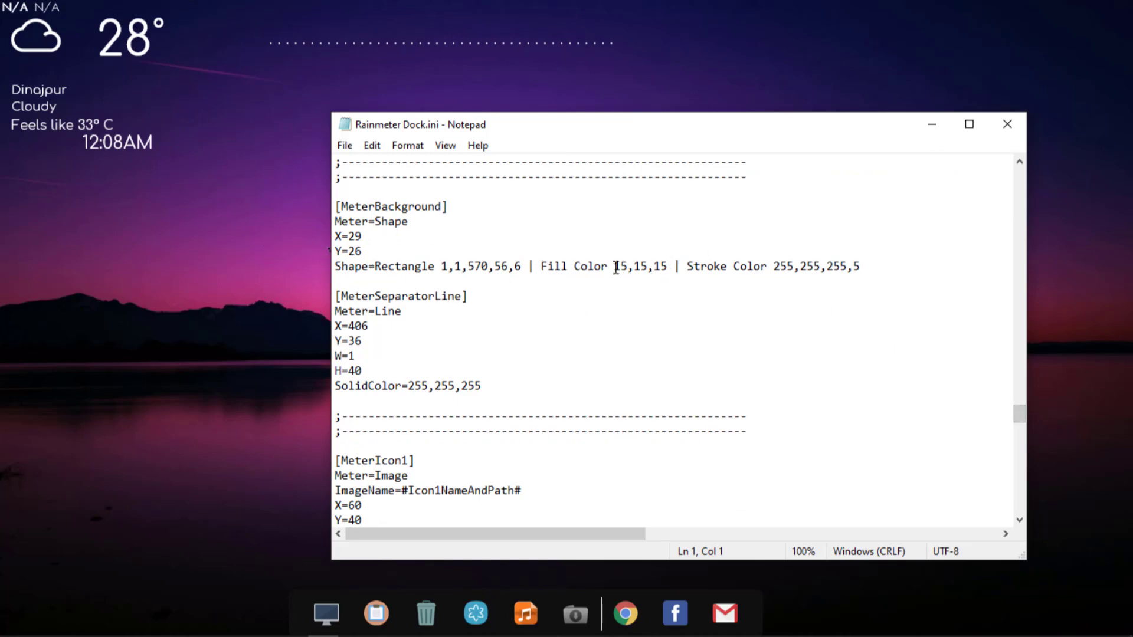
drag(616, 267, 670, 267)
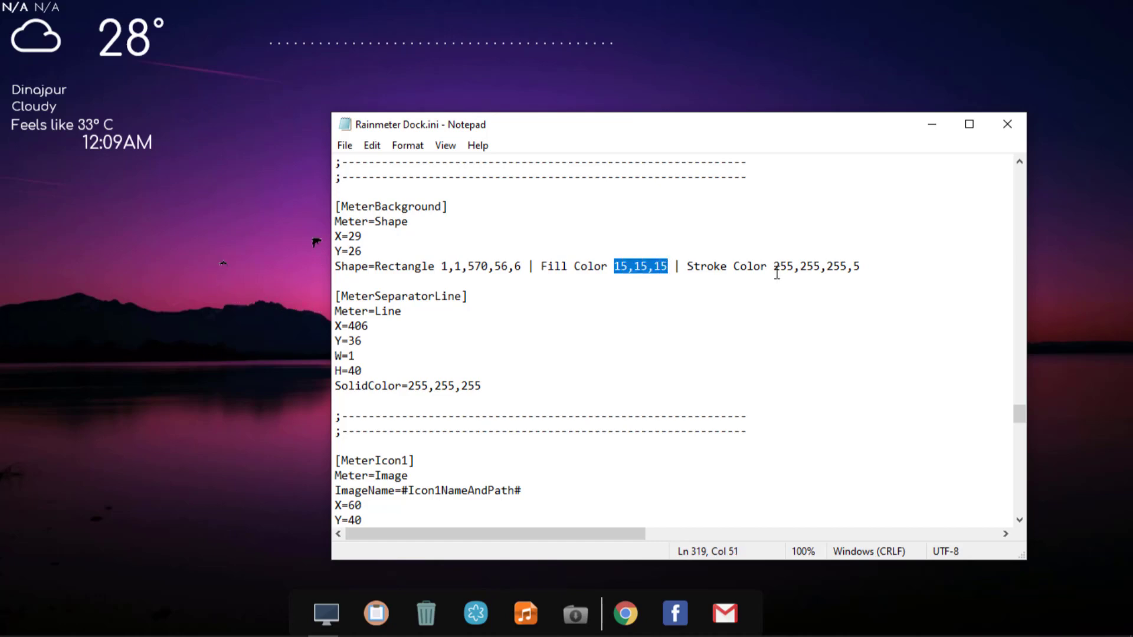
drag(774, 268, 862, 267)
key(ctrl+c)
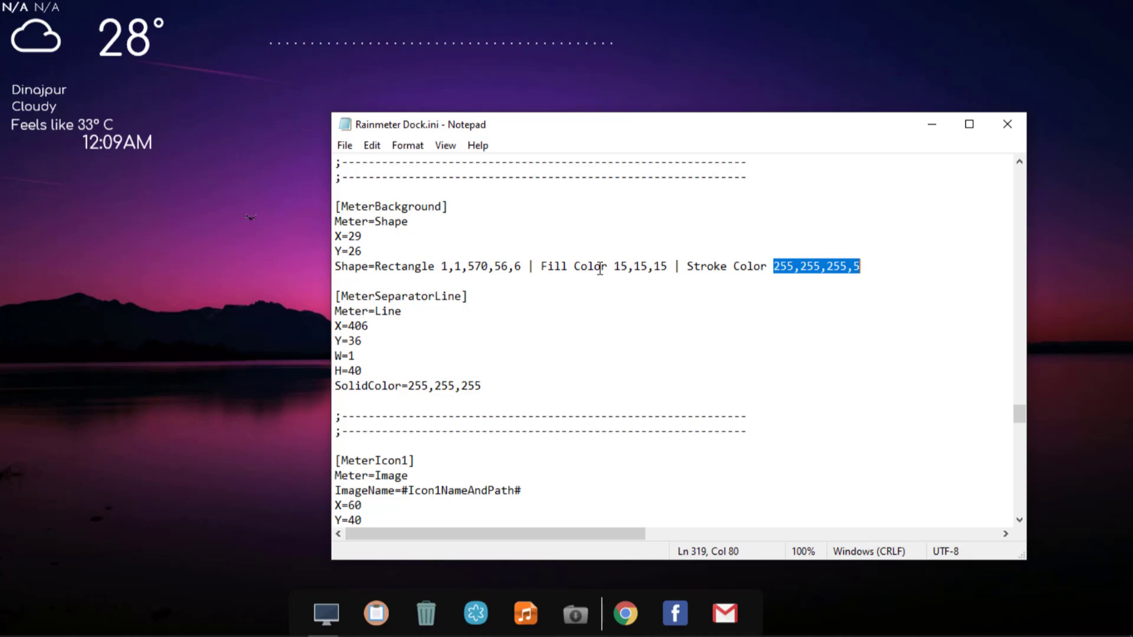
drag(615, 268, 667, 265)
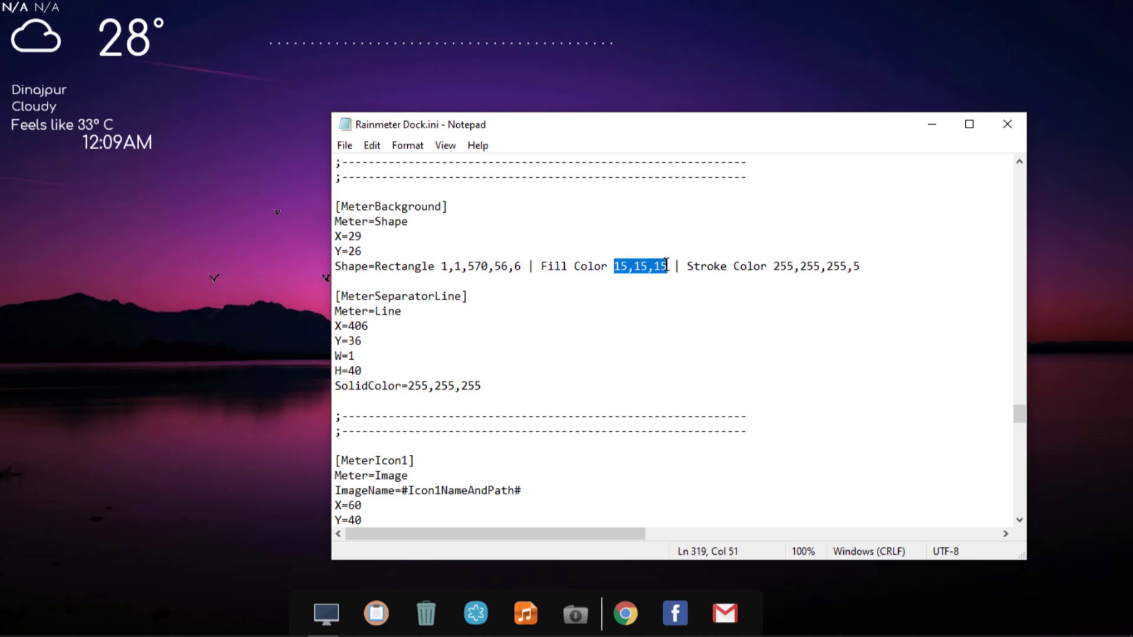
key(ctrl+v)
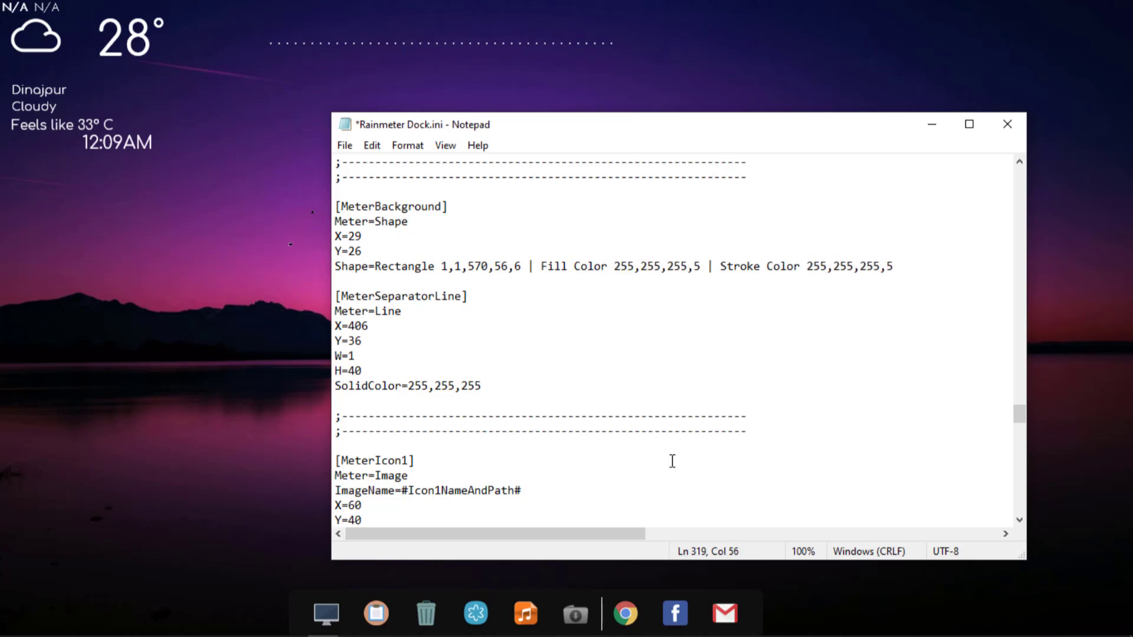
click(345, 148)
click(367, 223)
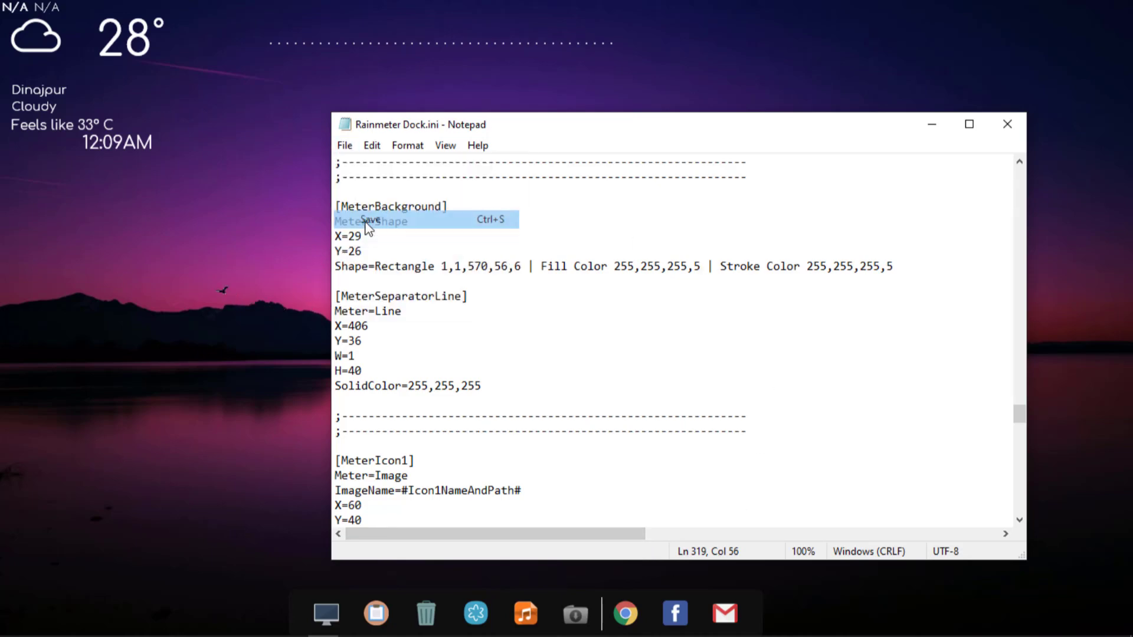
click(1007, 124)
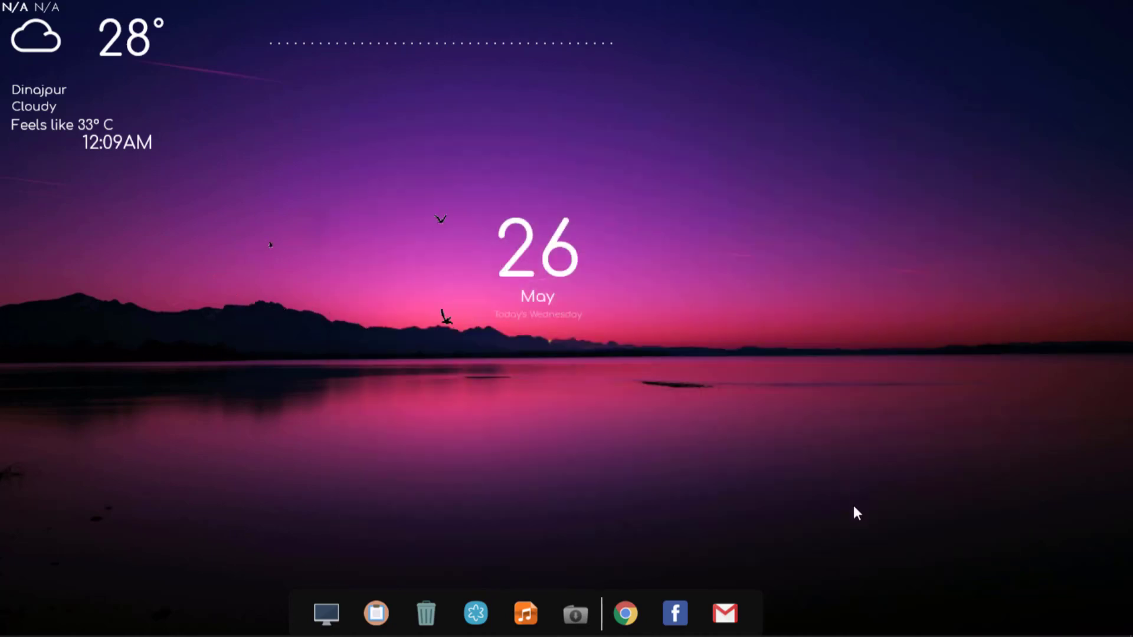
Refresh the dock skin and place the visualizer just above the dock.
right_click(752, 603)
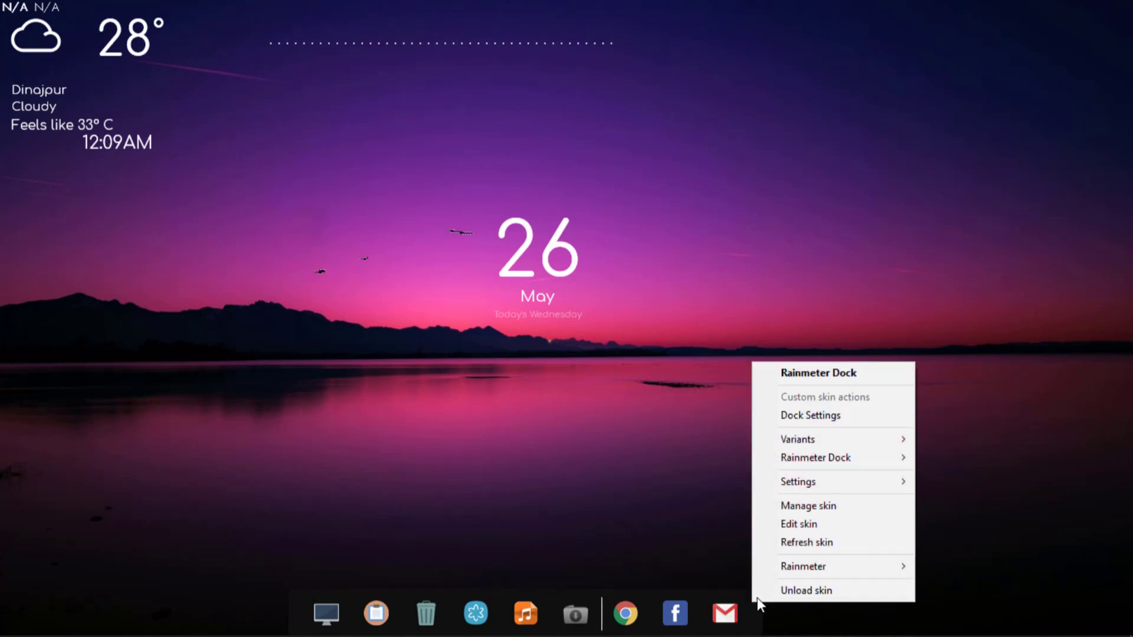
click(809, 540)
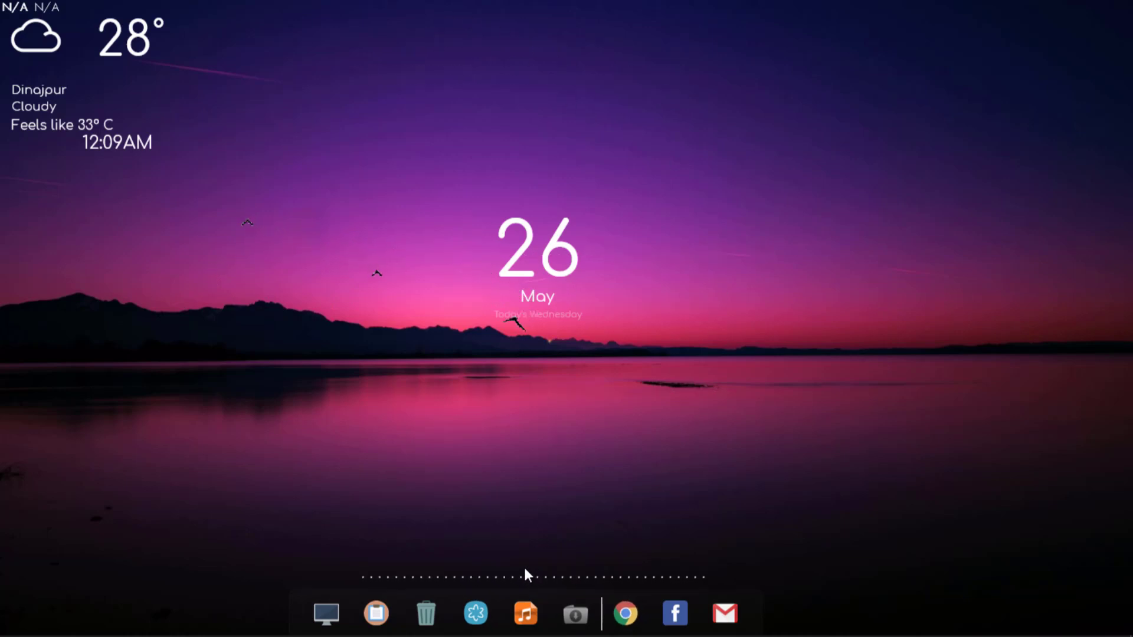
Switch to Groove Music, play the BAKARA track and lower the playback volume.
mouse_move(224, 634)
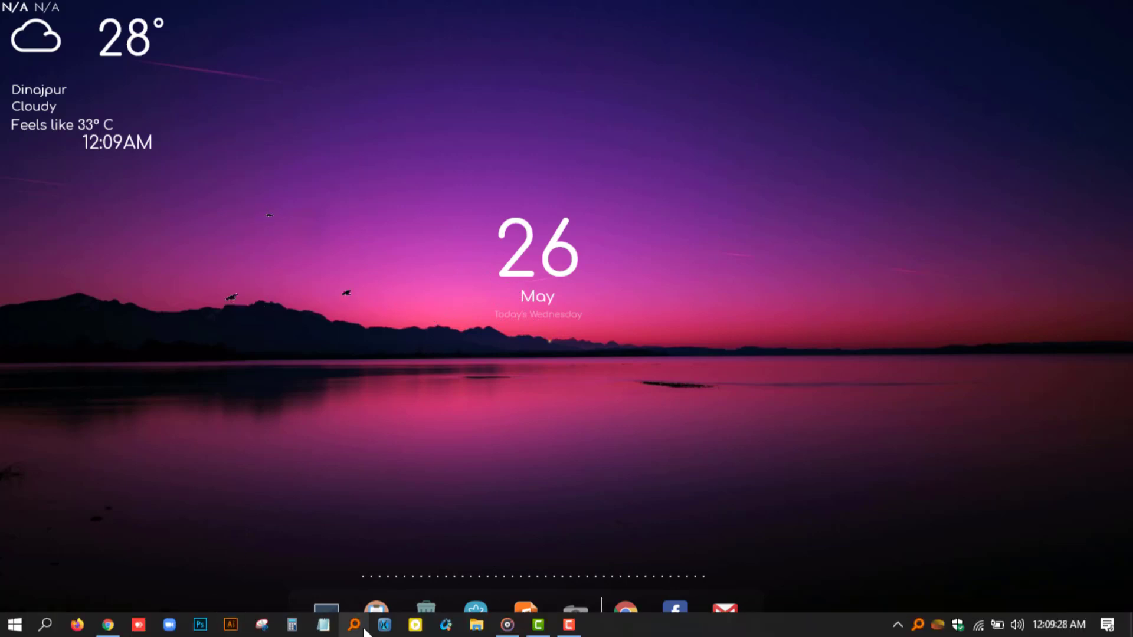
click(507, 628)
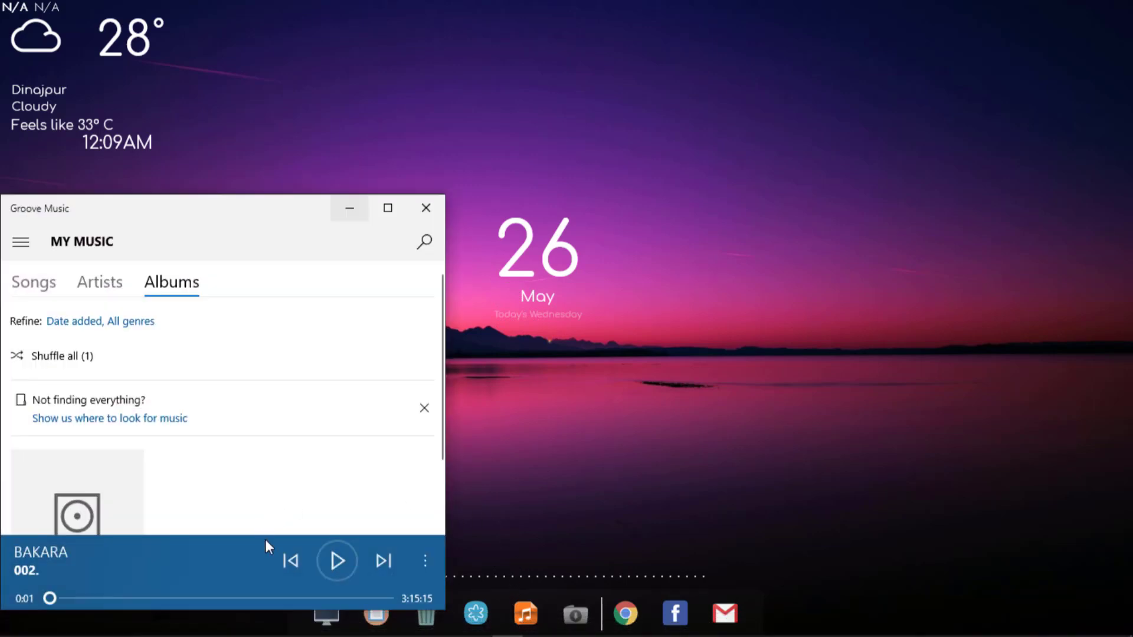
drag(255, 210, 748, 30)
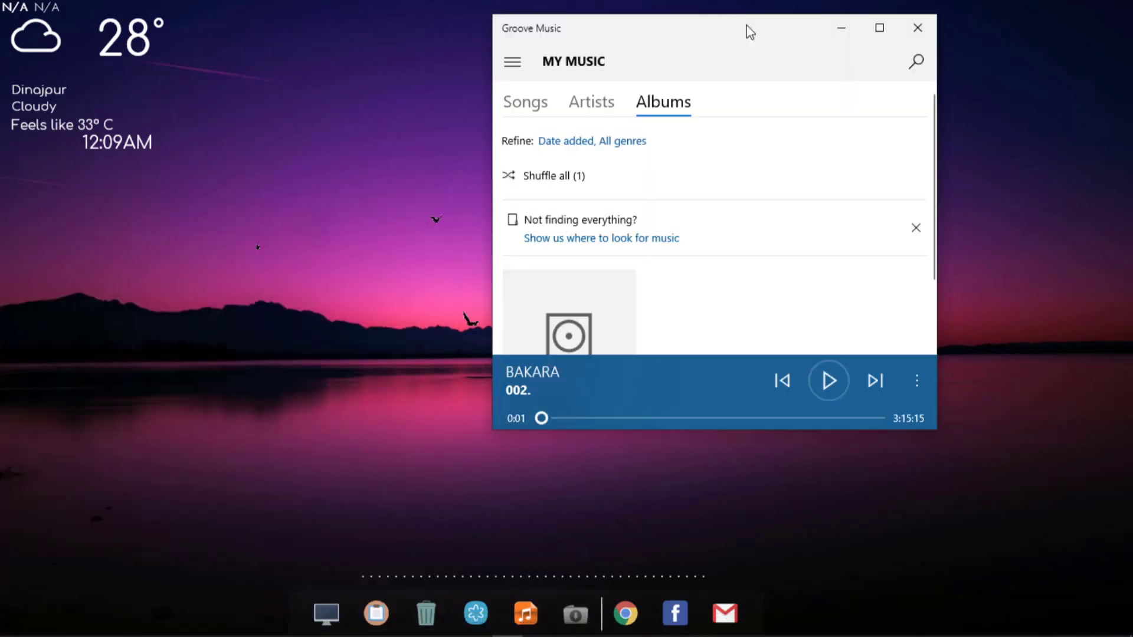
click(828, 381)
click(879, 28)
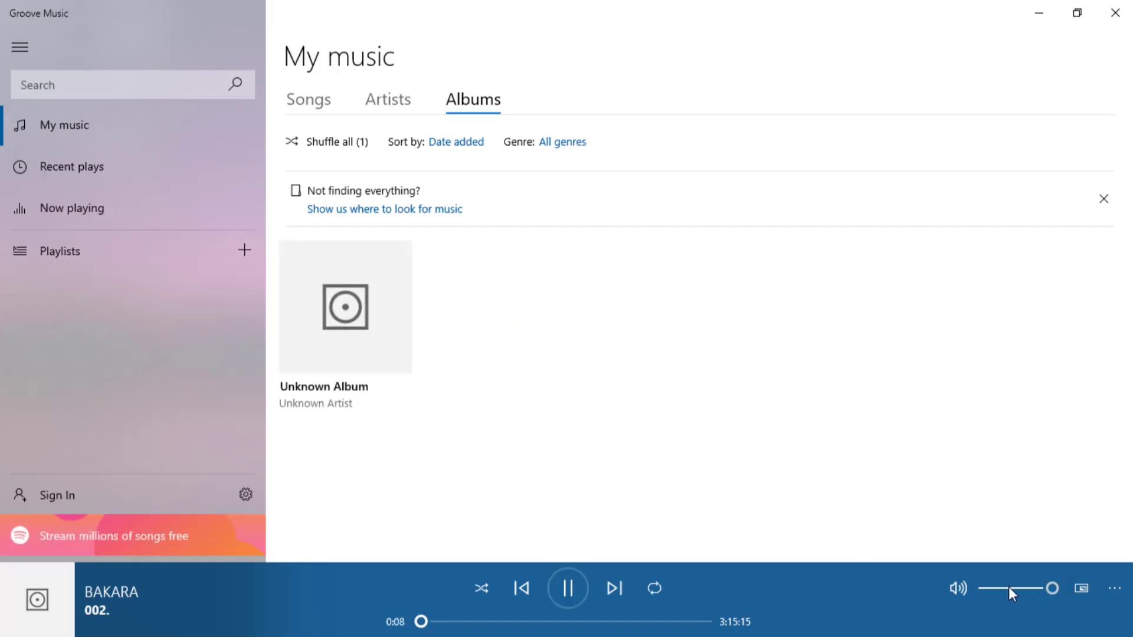
drag(1009, 587, 990, 589)
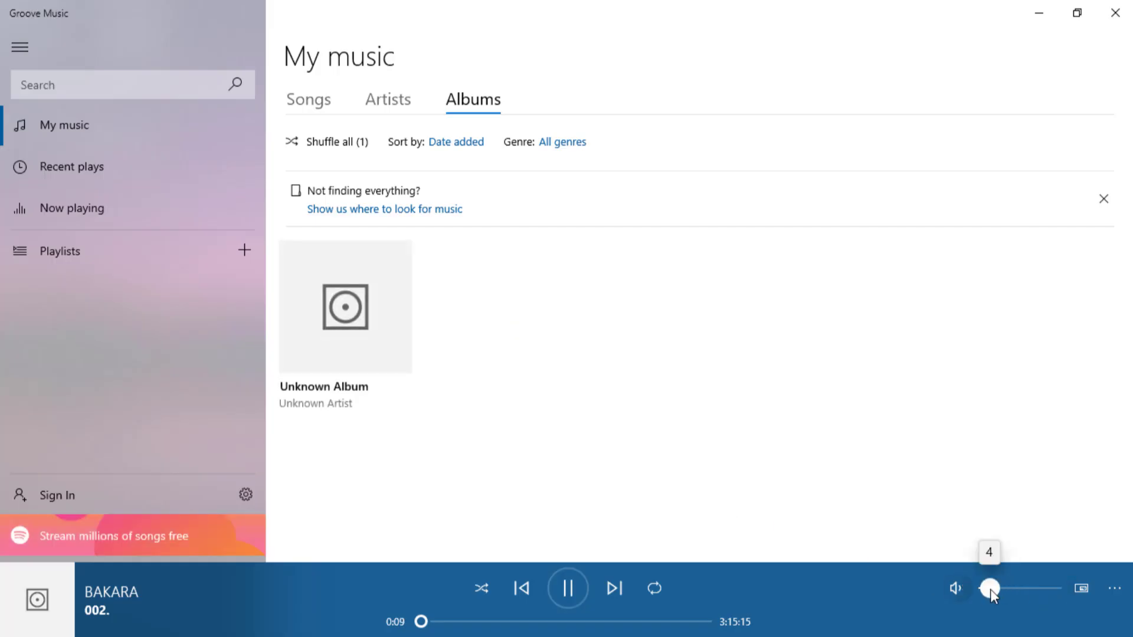
click(1076, 12)
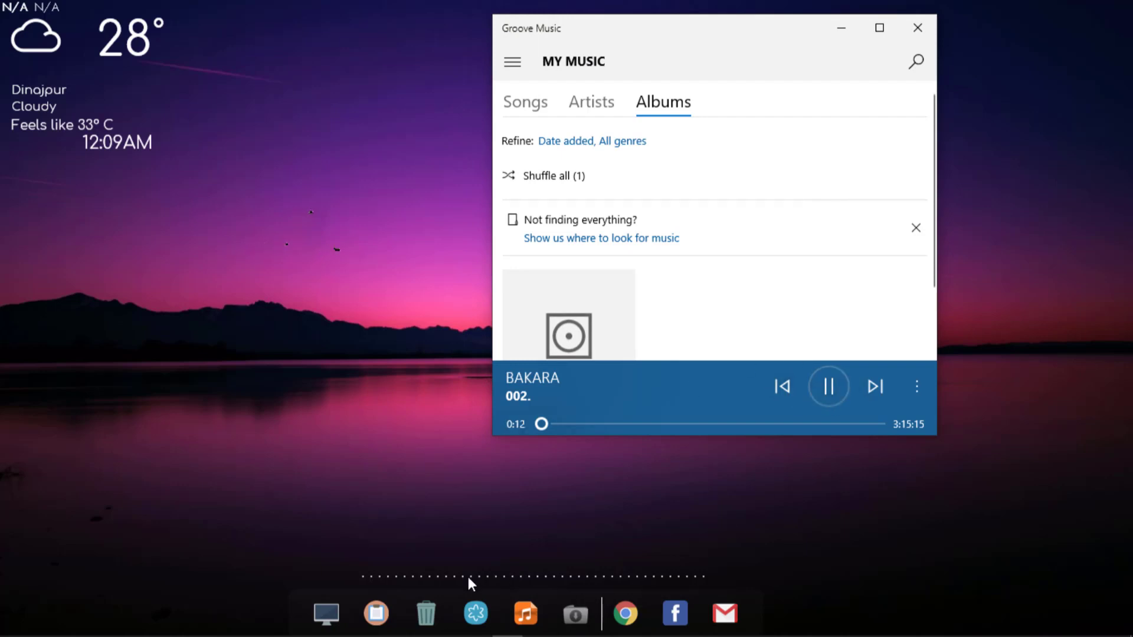
Raise the playback volume to test how the visualizer reacts to the music, and close Groove Music.
click(923, 388)
drag(990, 354, 1032, 354)
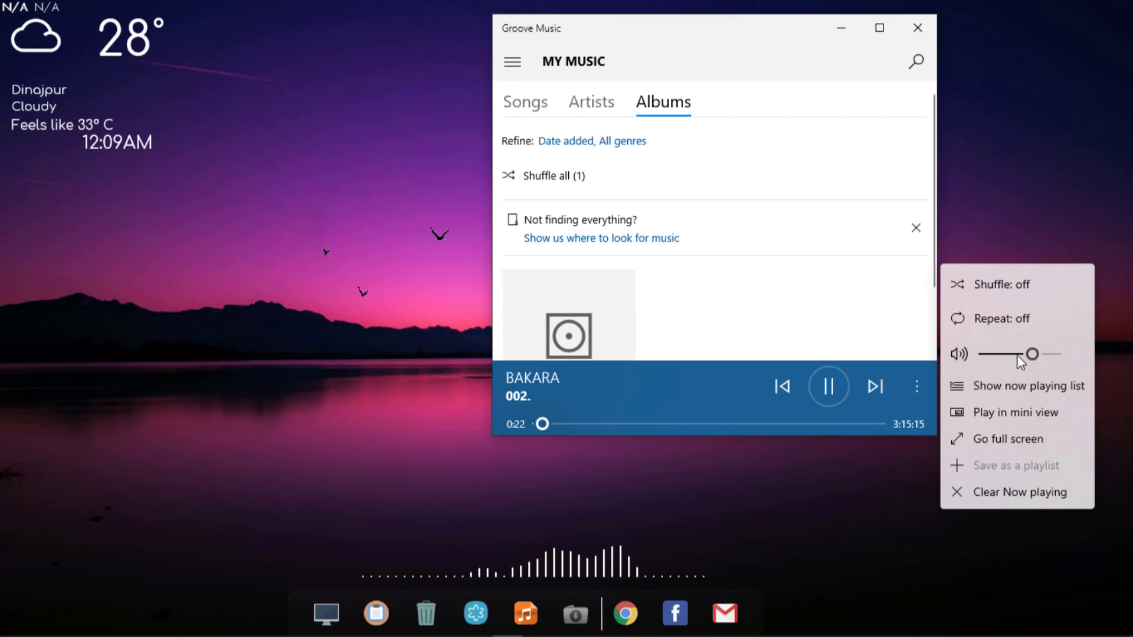
drag(1020, 361, 931, 317)
click(918, 27)
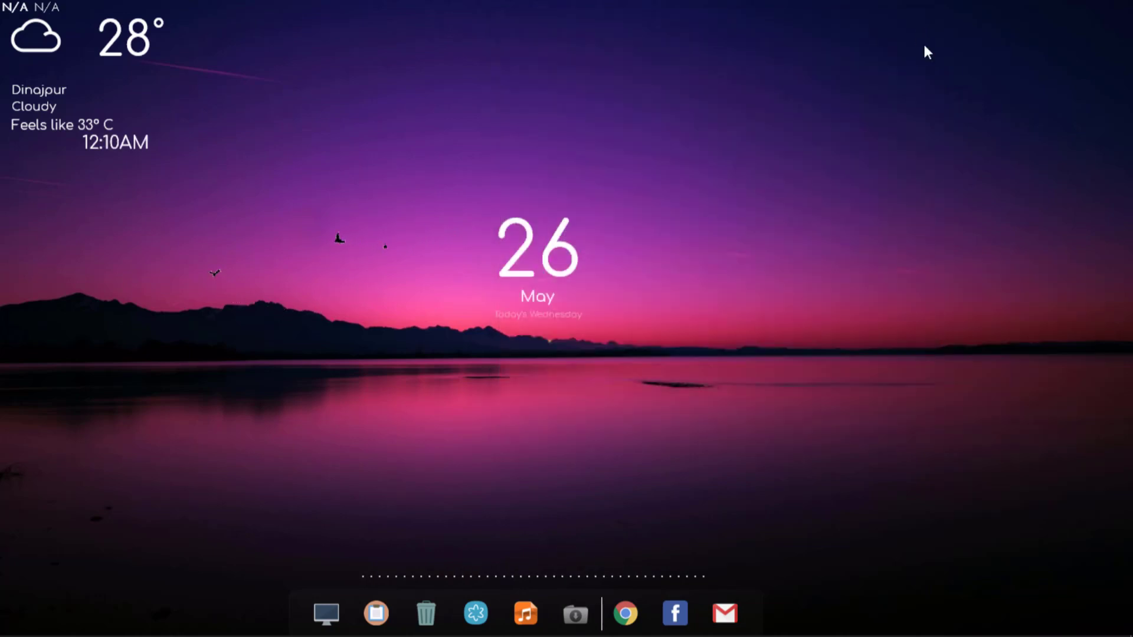